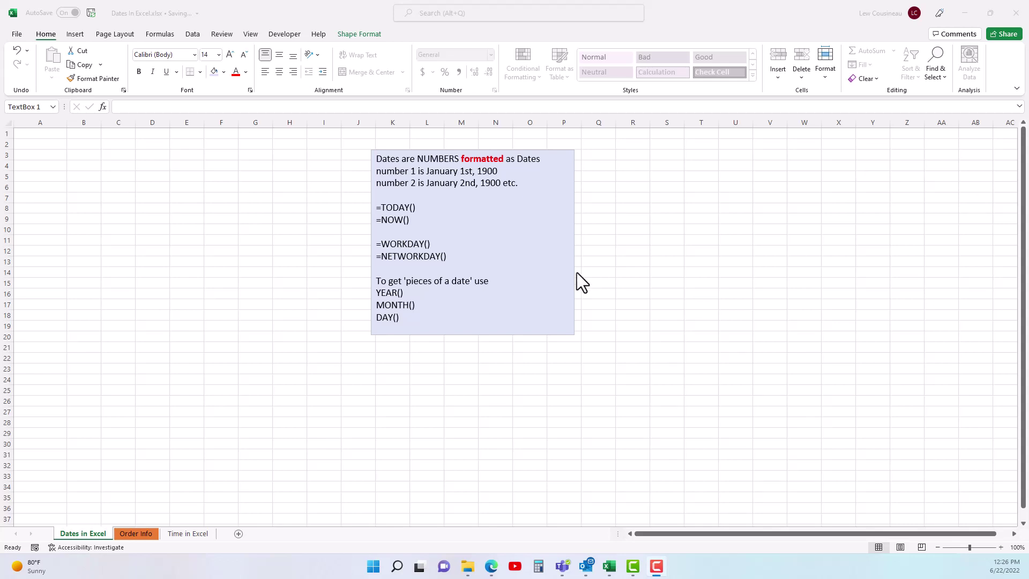
left_click(413, 202)
left_click_drag(375, 156, 440, 154)
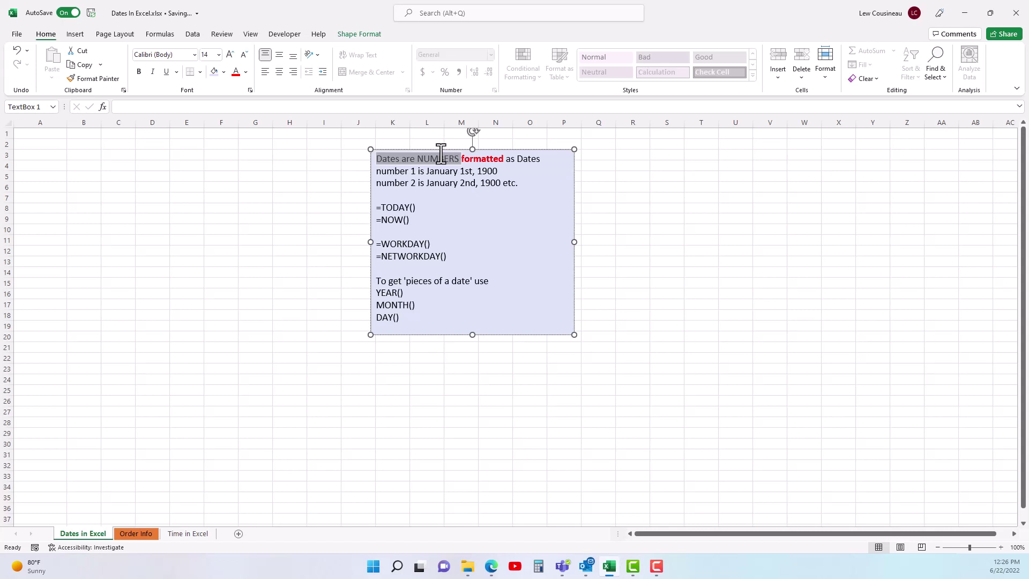
left_click(411, 172)
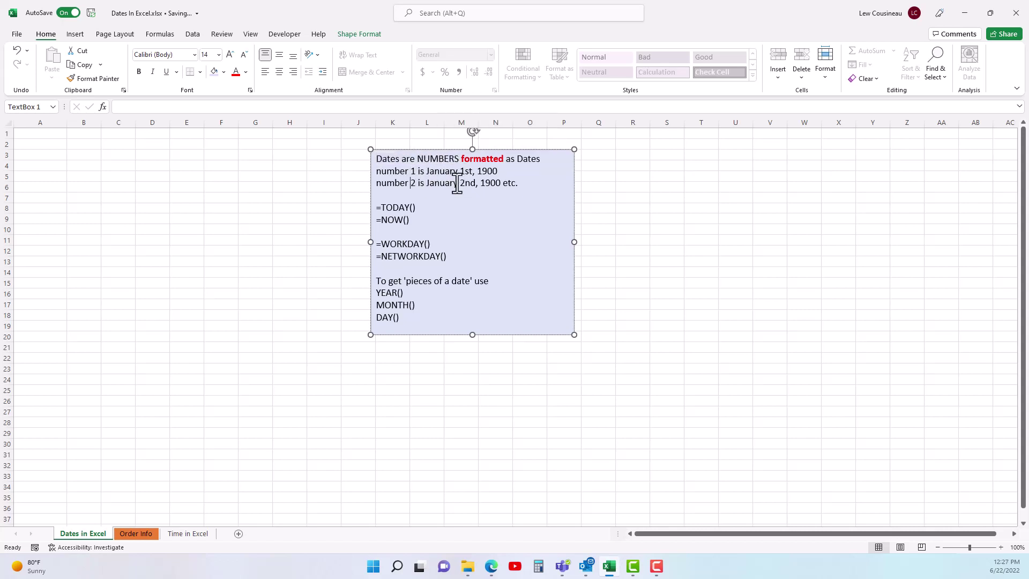
Step: Enter the date 7/15/2024 in cell A1
left_click(34, 136)
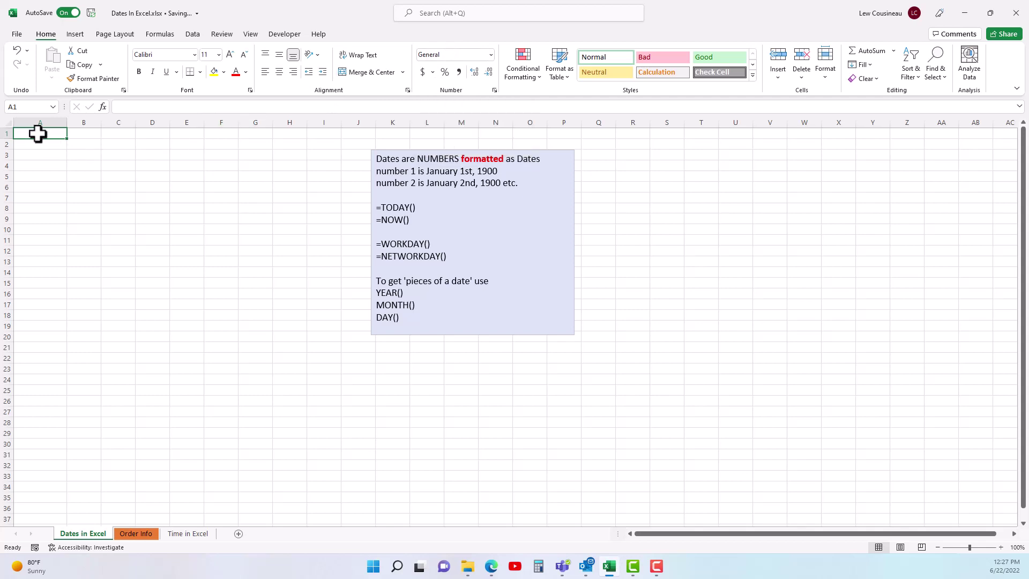
type("7/15")
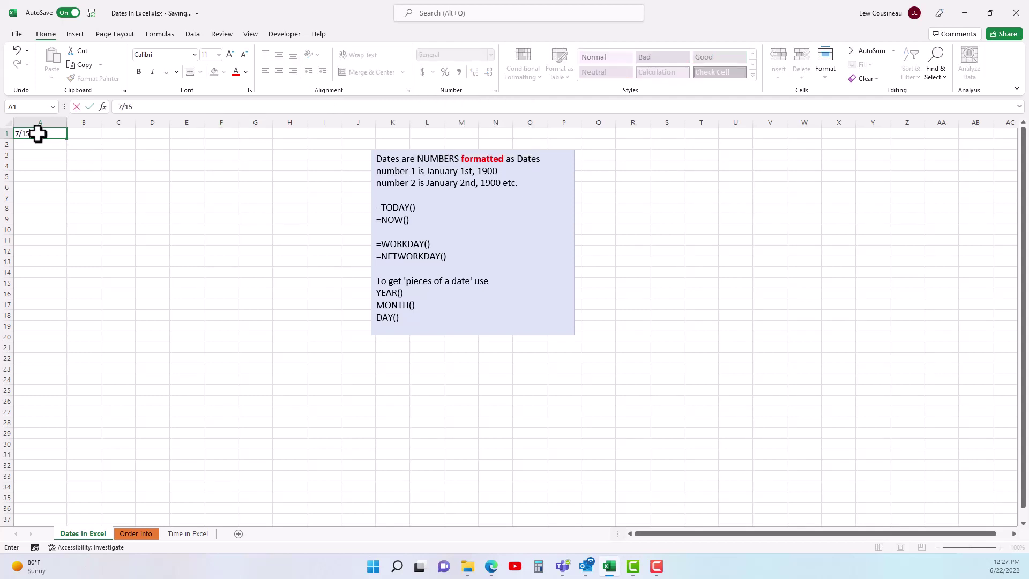
type("/2024")
key("Return")
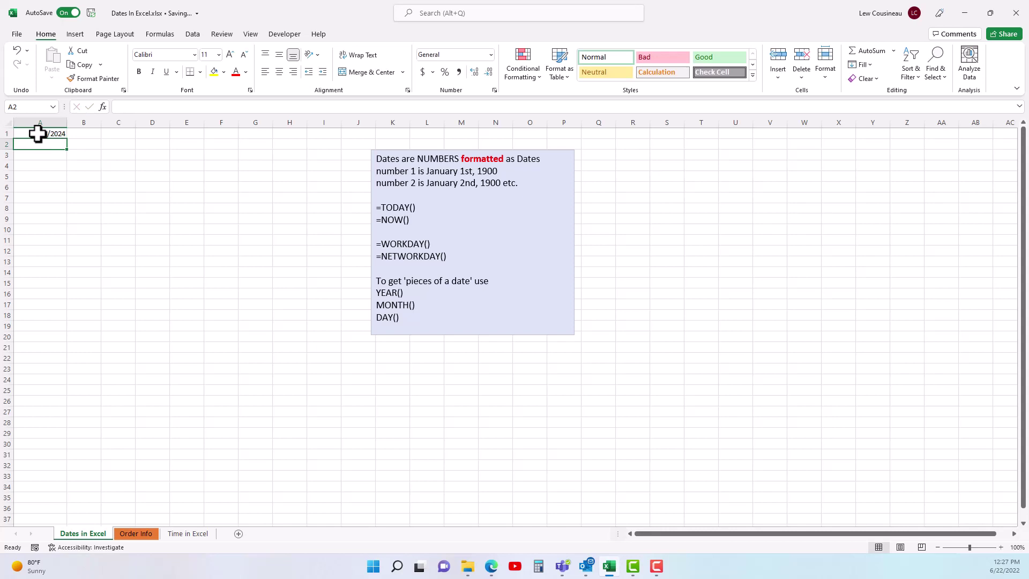
Step: Format the date in cell A1 as General to reveal its underlying serial number
left_click(38, 133)
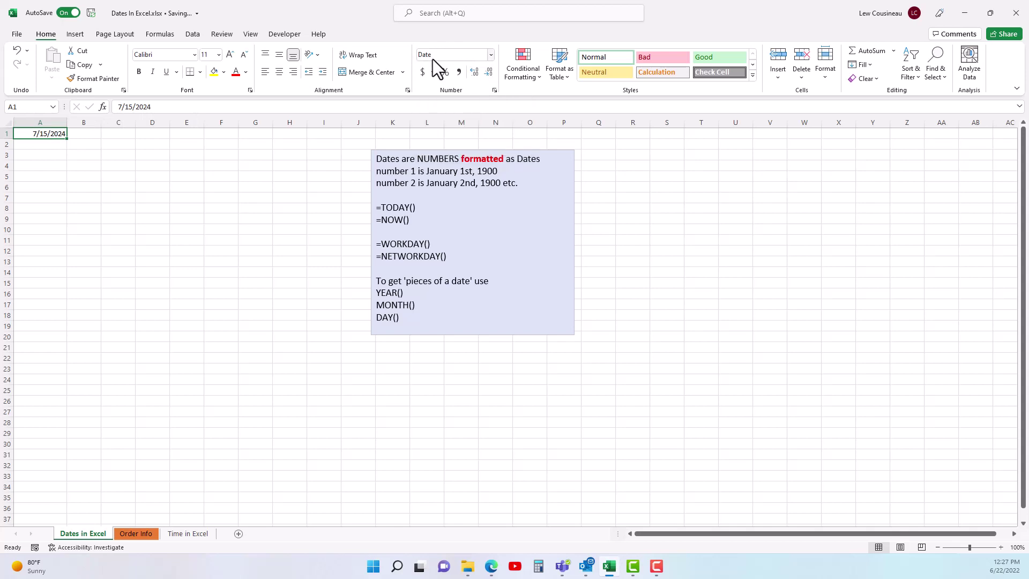
left_click(491, 56)
left_click(467, 77)
left_click_drag(427, 170, 498, 172)
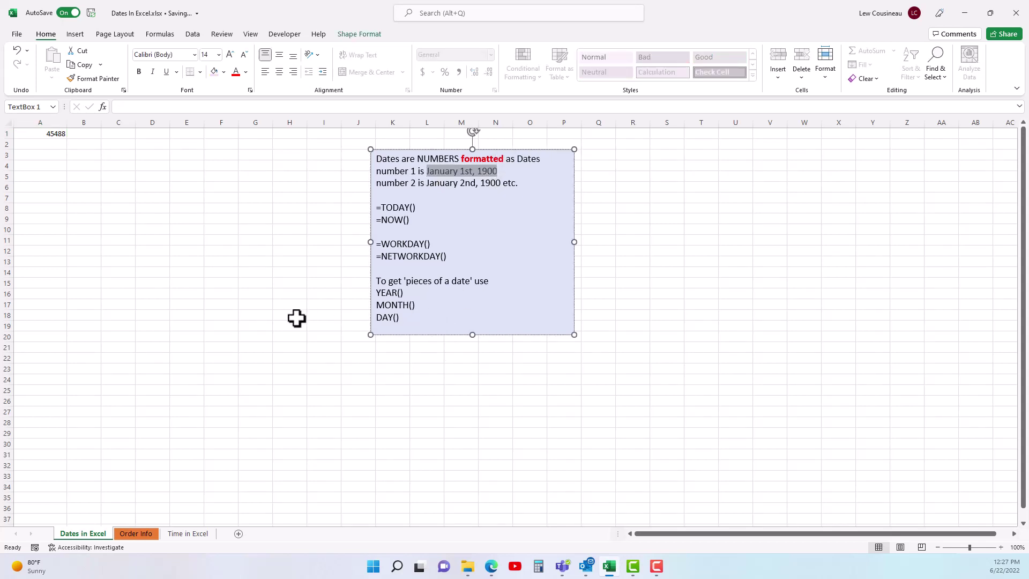
left_click(55, 135)
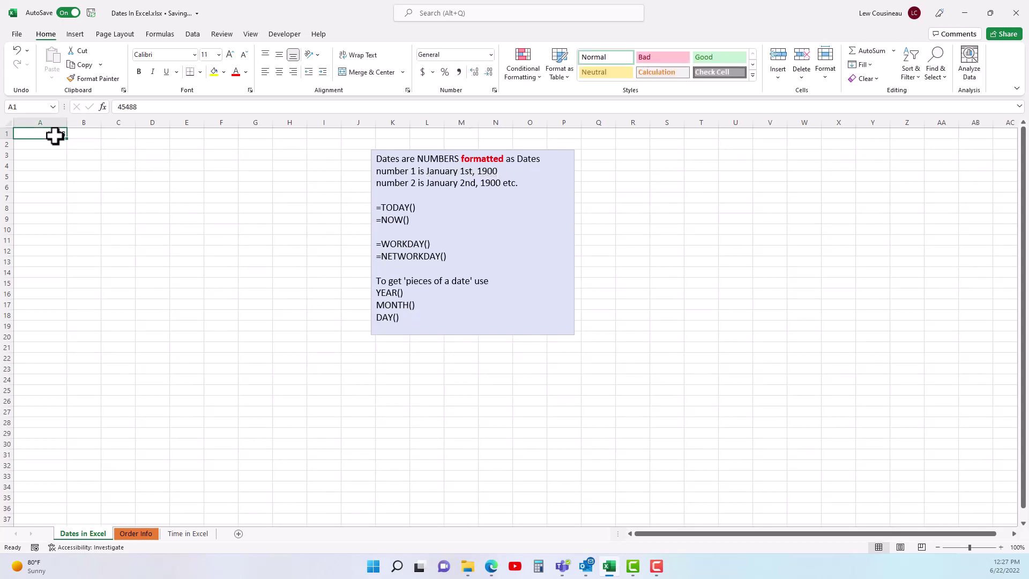
Step: Enter the number 2 in cell A2 and format it as Short Date
left_click(55, 143)
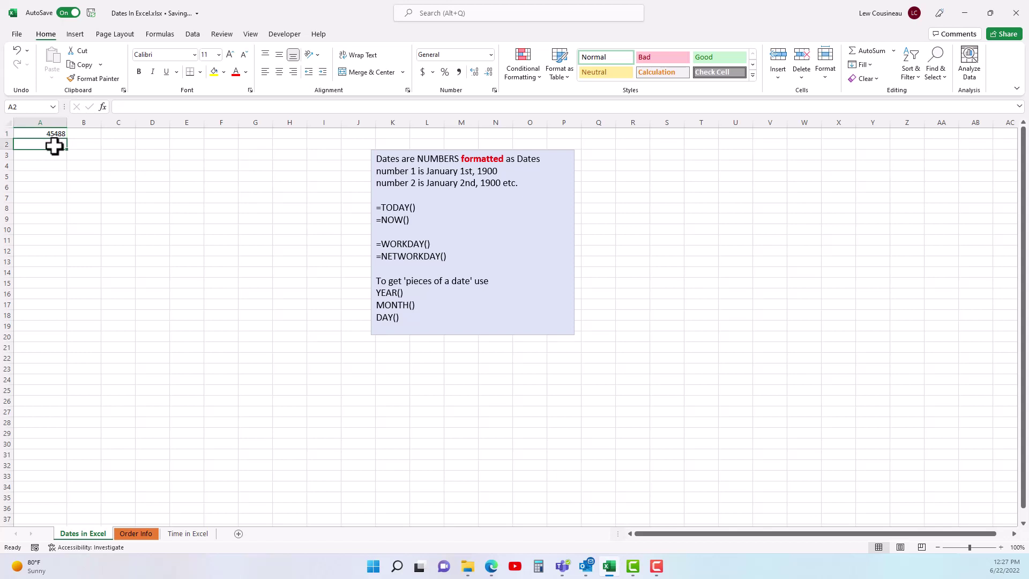
type("2")
key("Return")
left_click(51, 145)
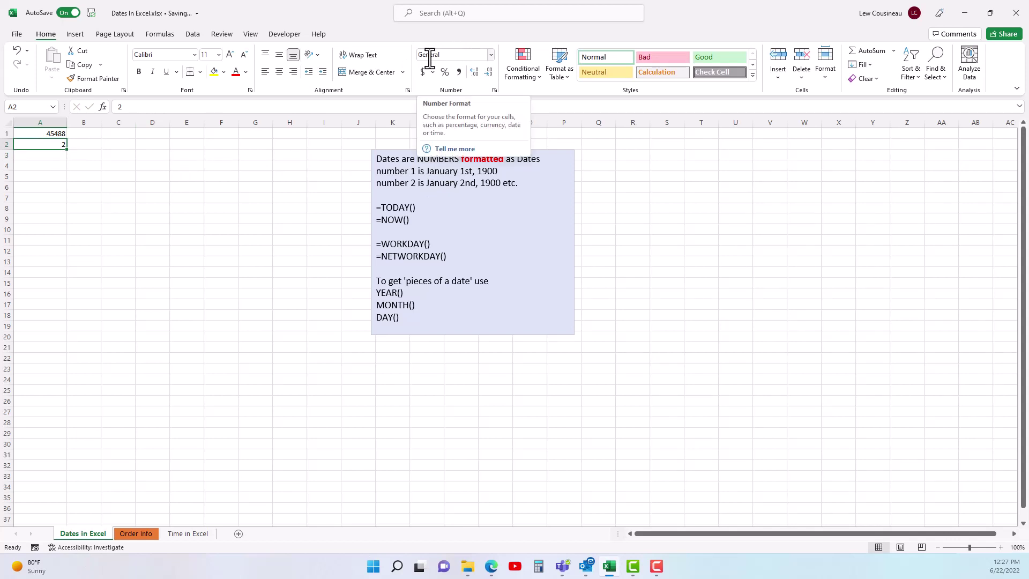
left_click(490, 55)
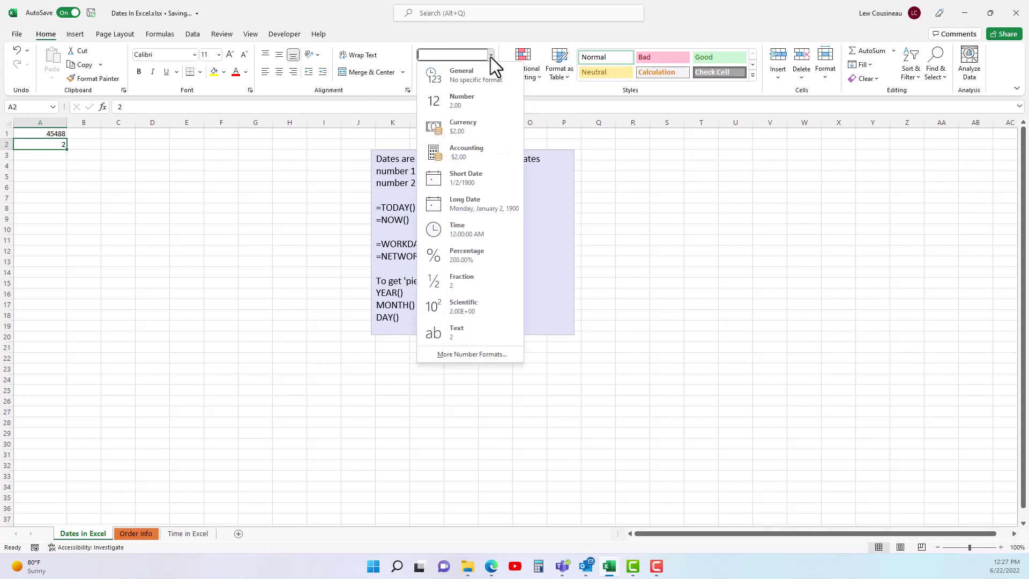
left_click(463, 179)
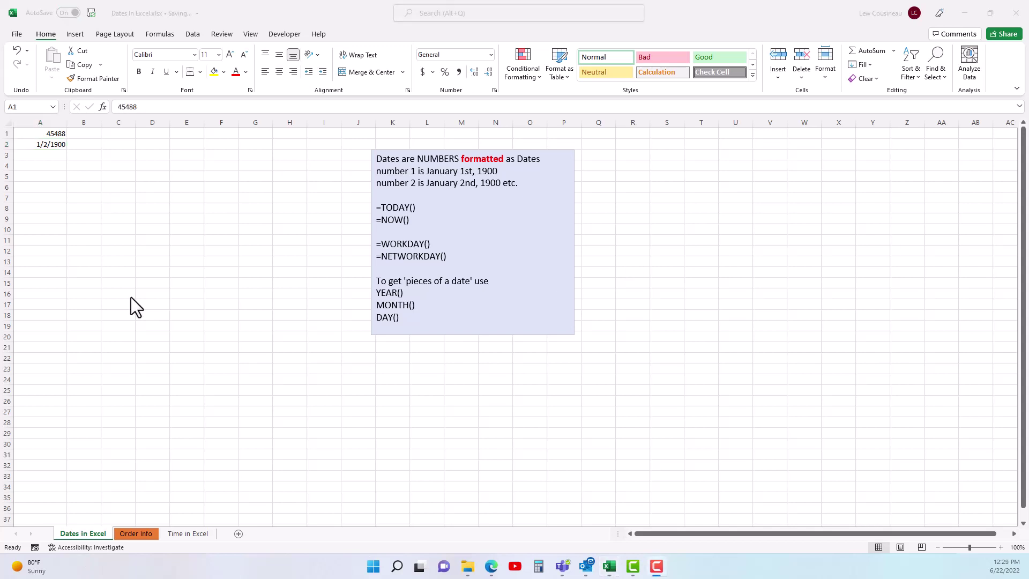
Step: Format the number in cell A1 as Short Date
left_click(50, 135)
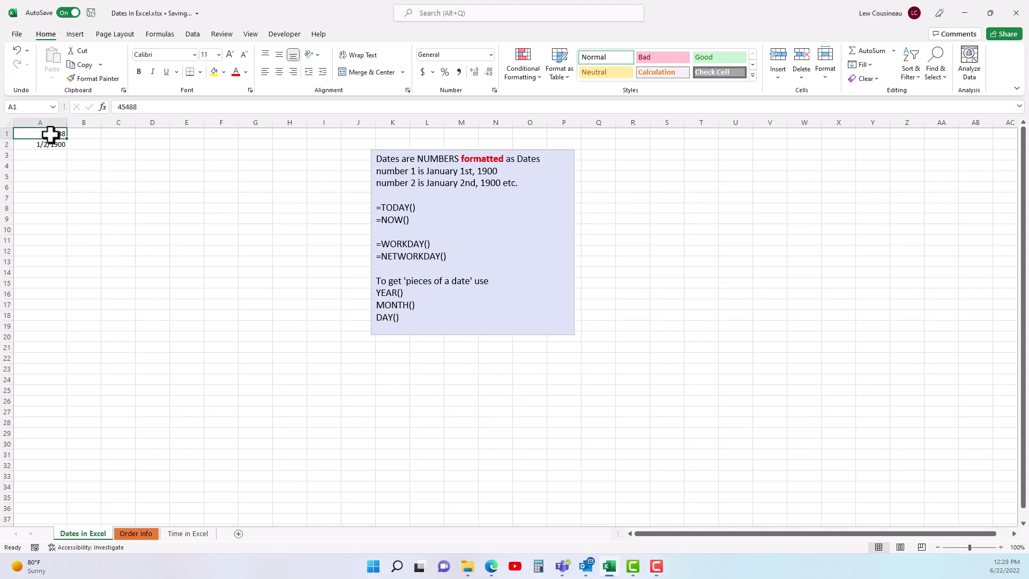
left_click(491, 55)
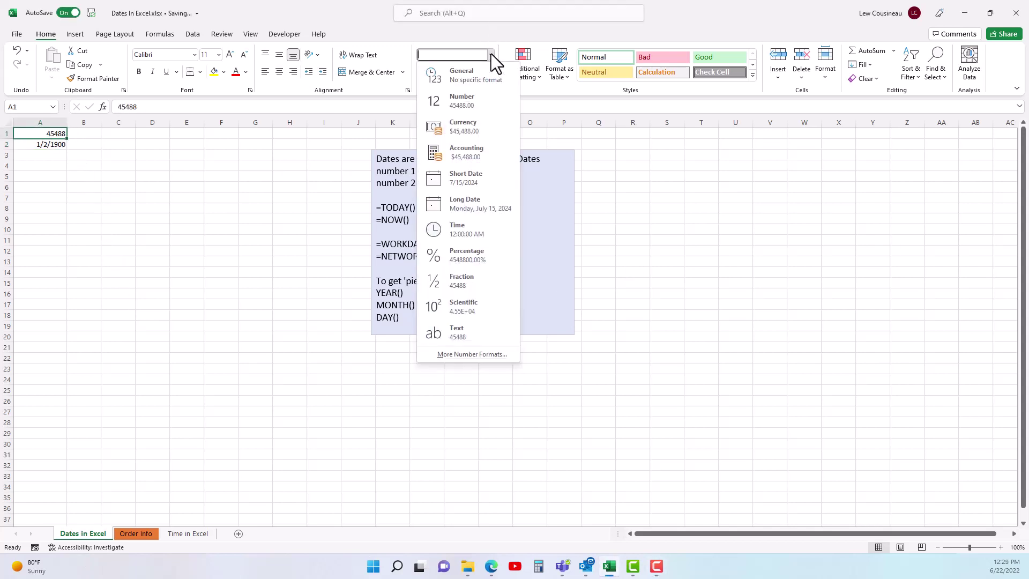
left_click(468, 182)
Step: Enter the date 7/1/2024 in cell B1
left_click(83, 133)
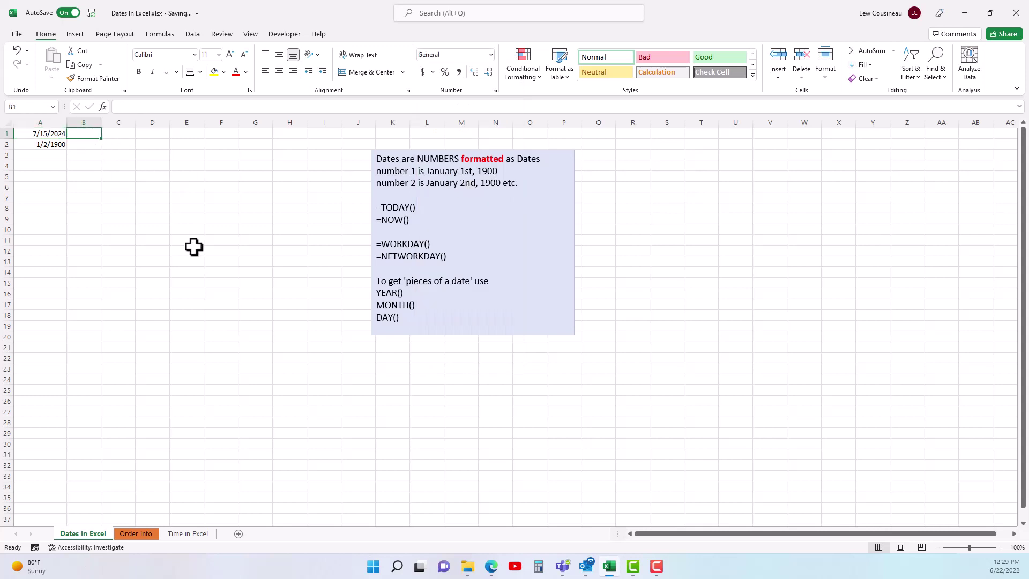
type("7/1/2024")
key("Return")
Step: Calculate the days between the two dates in cell C1 with the formula =A1-B1
left_click(116, 136)
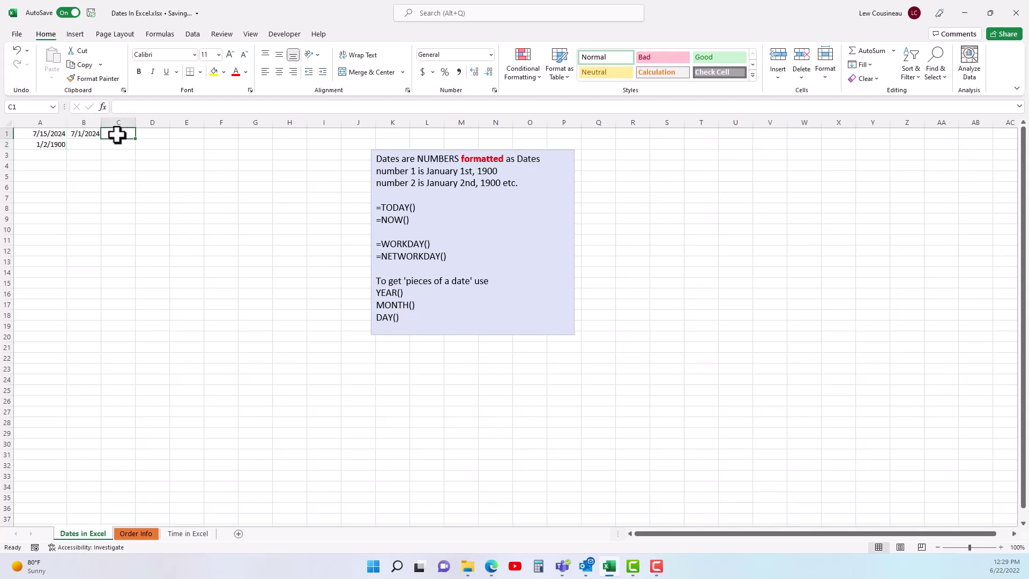
type("=")
left_click(46, 137)
type("-")
left_click(71, 135)
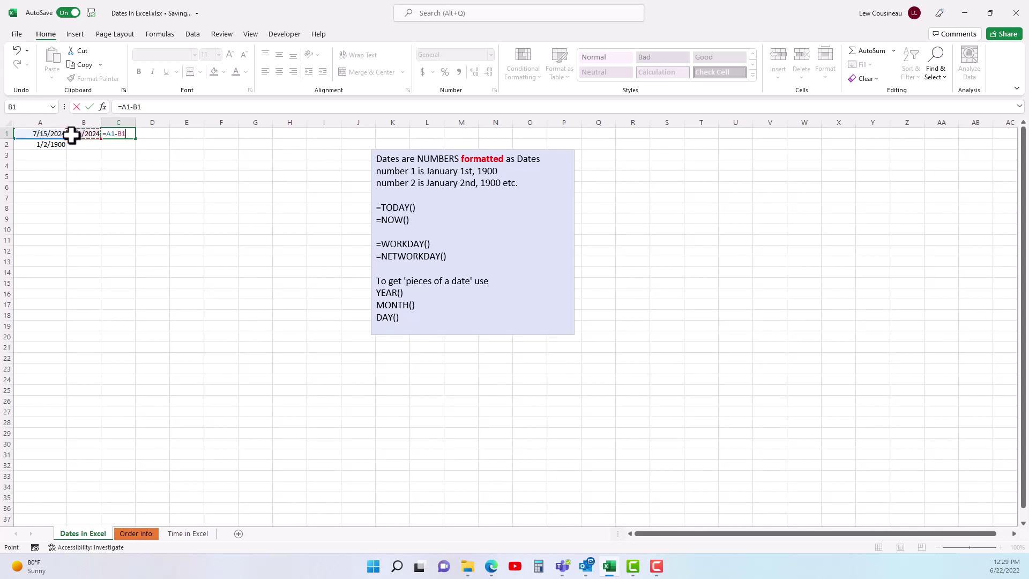
key("Return")
Step: Switch the date difference in cell C1 to Short Date format and back to General
left_click(126, 134)
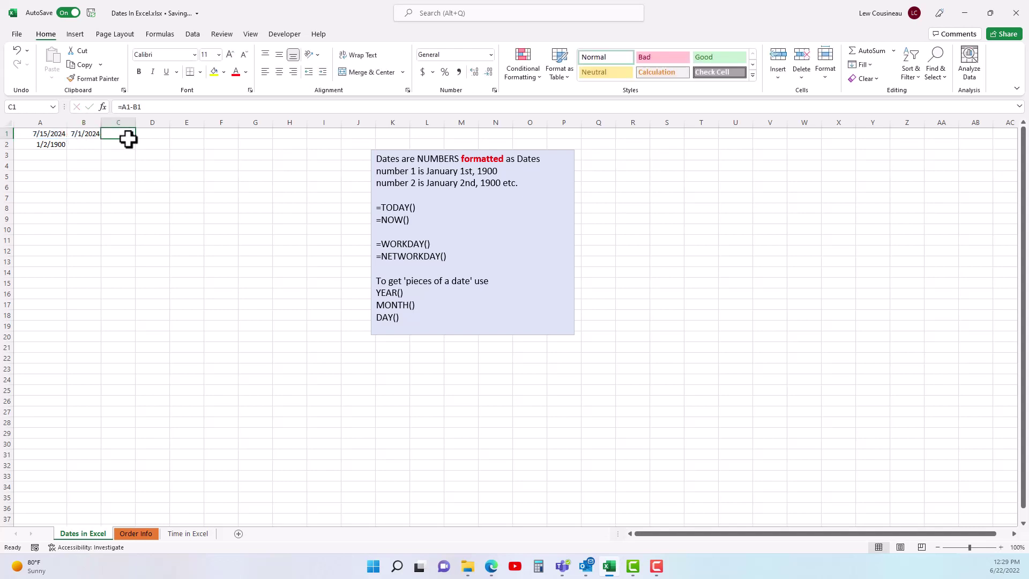
left_click(490, 56)
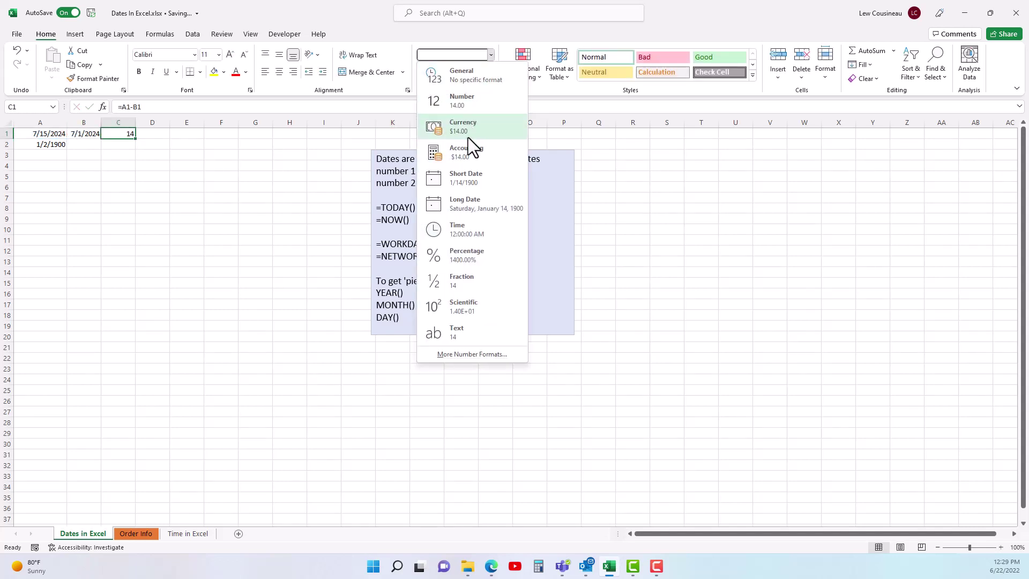
left_click(467, 182)
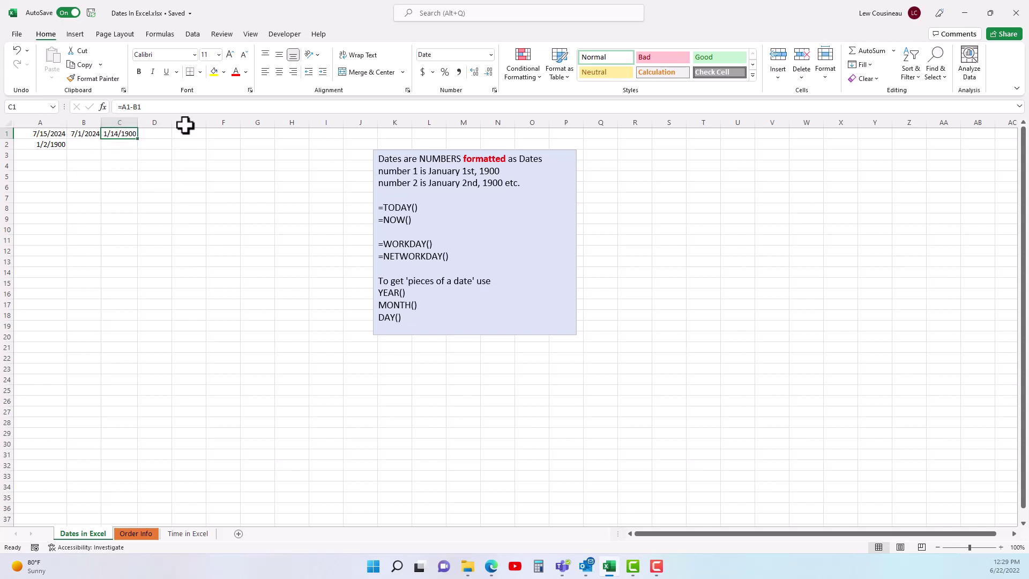
left_click(490, 55)
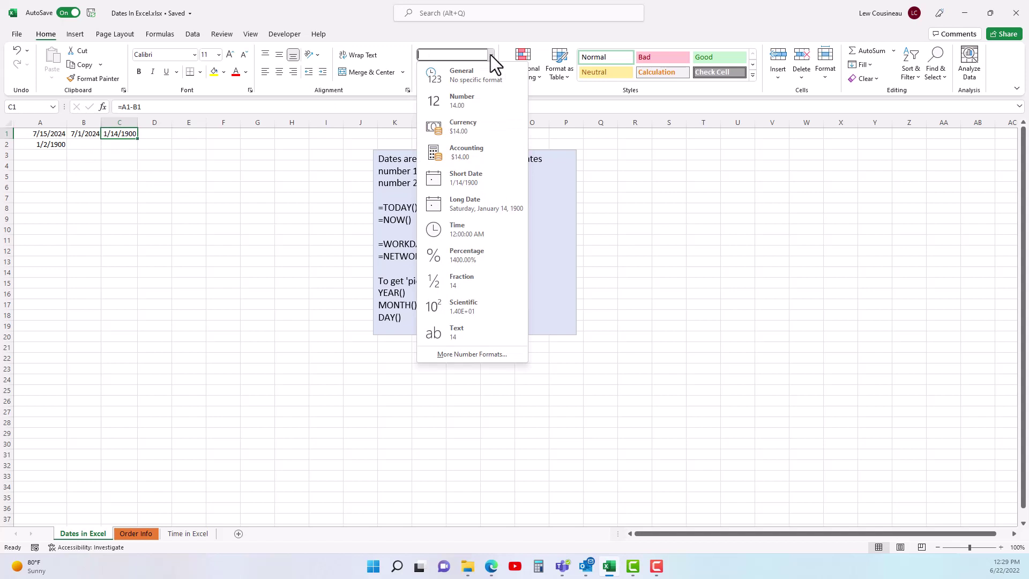
left_click(465, 75)
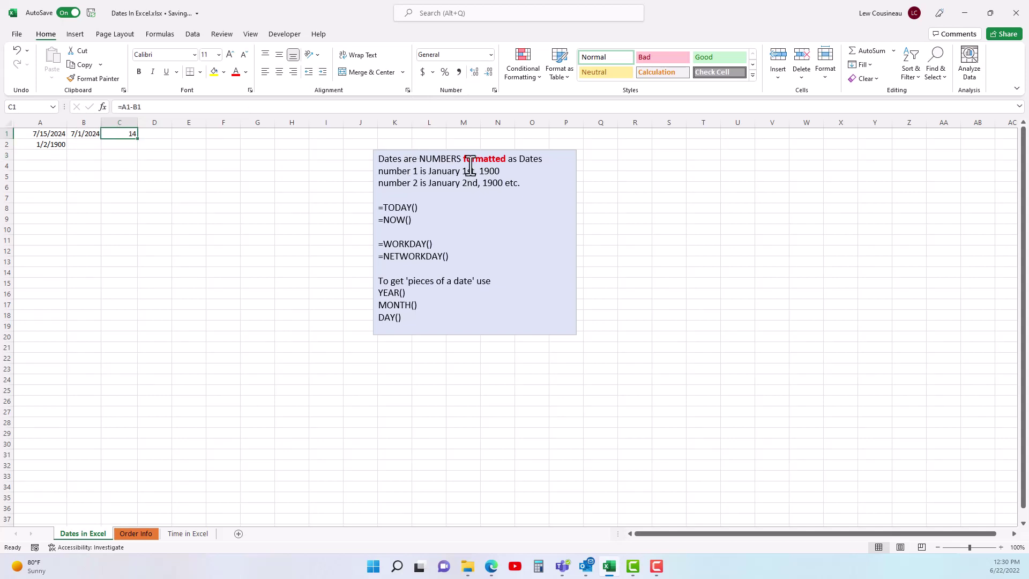
Step: Review the text box notes on date formatting, TODAY and NOW, and browse the list of Date & Time functions
left_click_drag(415, 159, 513, 159)
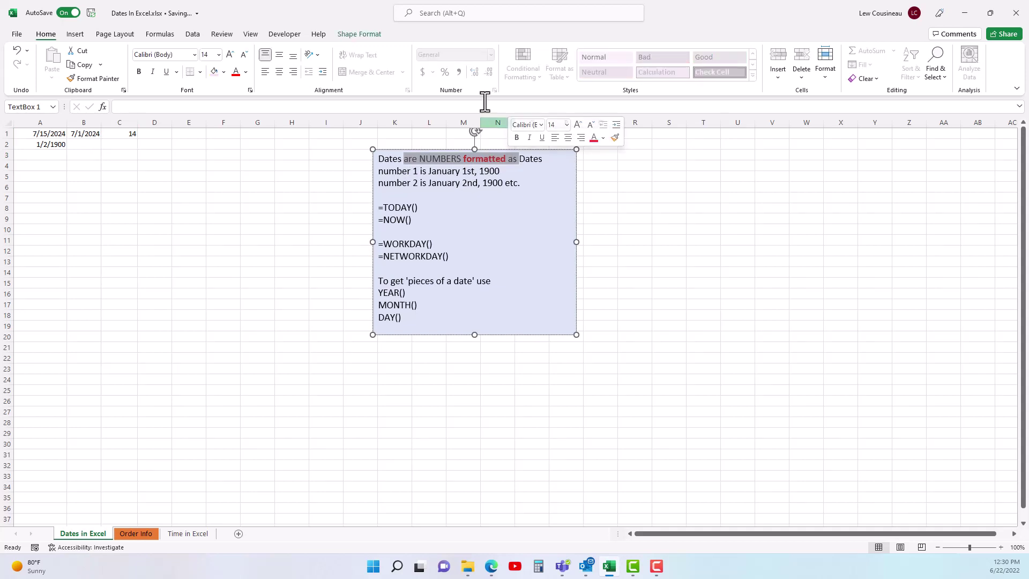
left_click(161, 155)
left_click(129, 135)
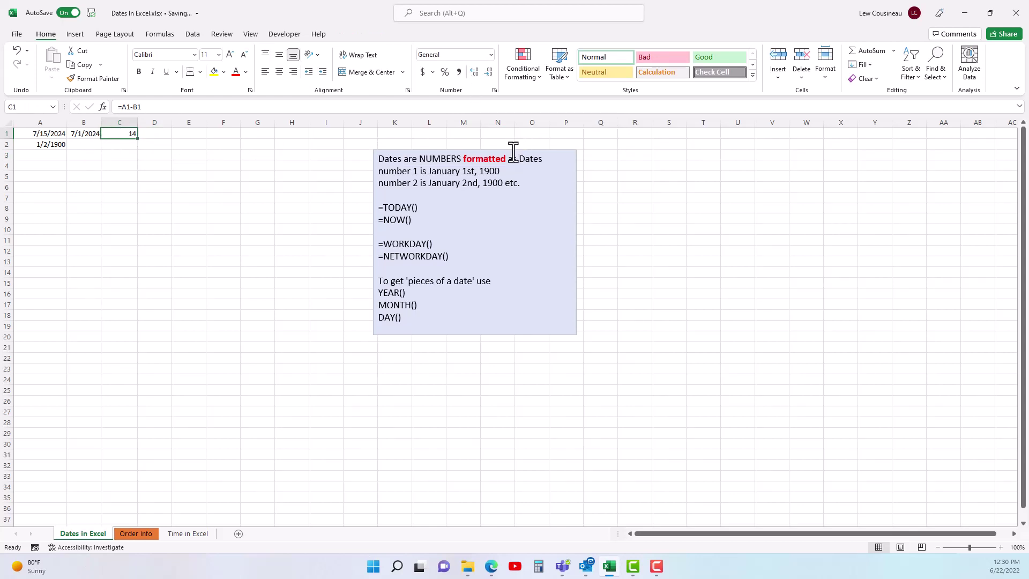
left_click(324, 210)
left_click(462, 214)
left_click_drag(432, 224, 379, 207)
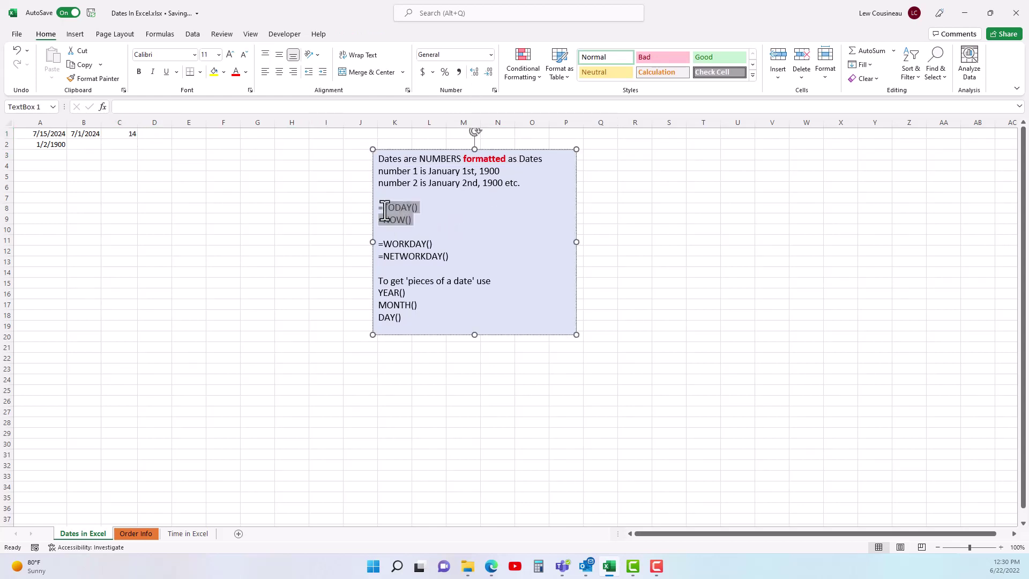
left_click(177, 228)
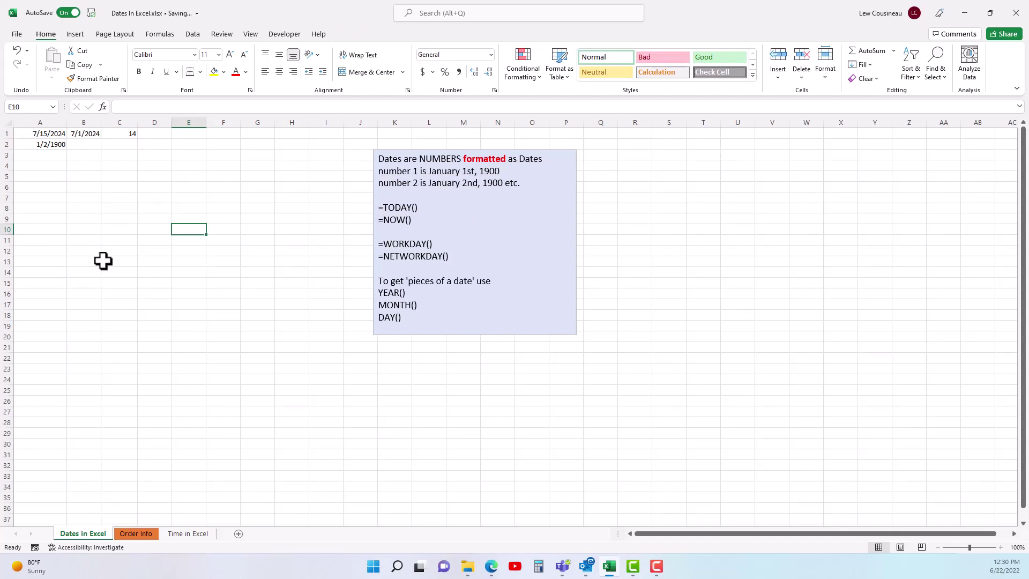
left_click(161, 34)
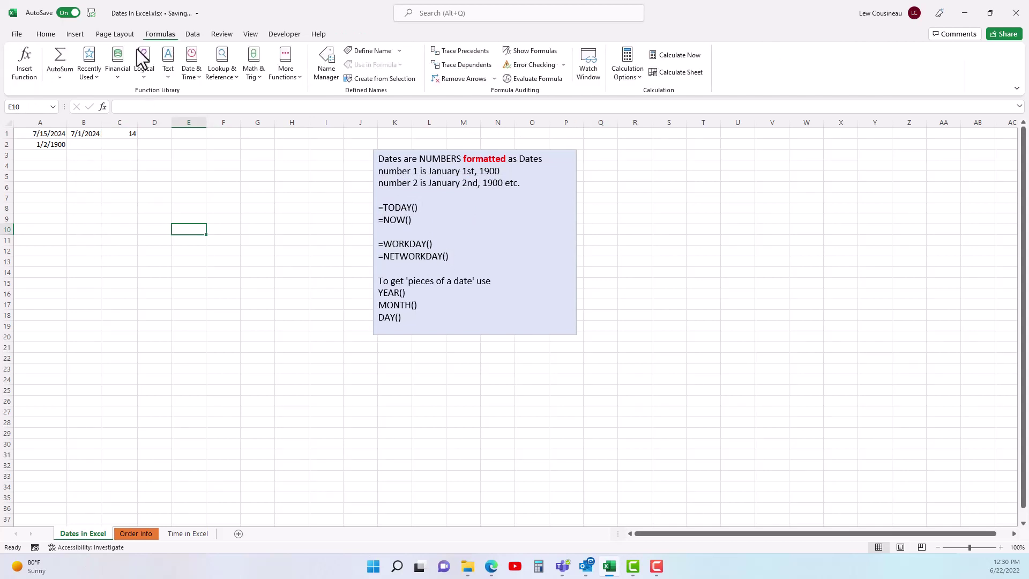
left_click(197, 78)
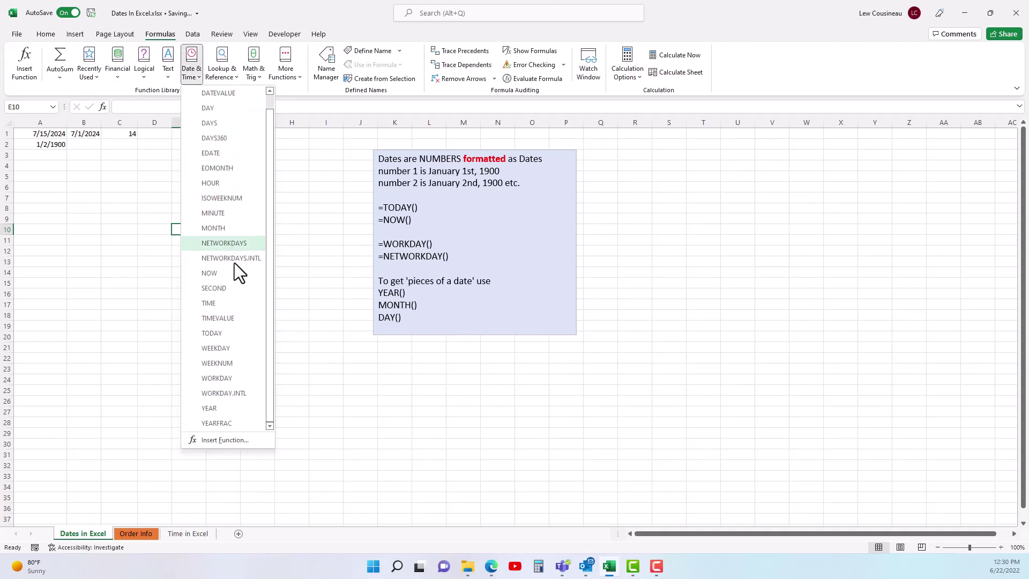
scroll(224, 152, "up", 1)
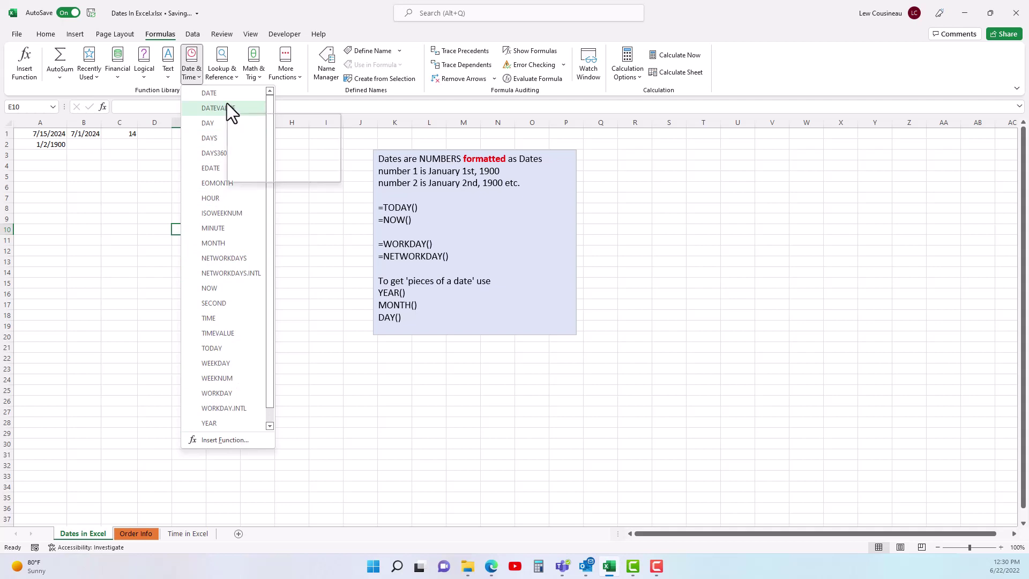
key("Escape")
left_click_drag(380, 209, 425, 220)
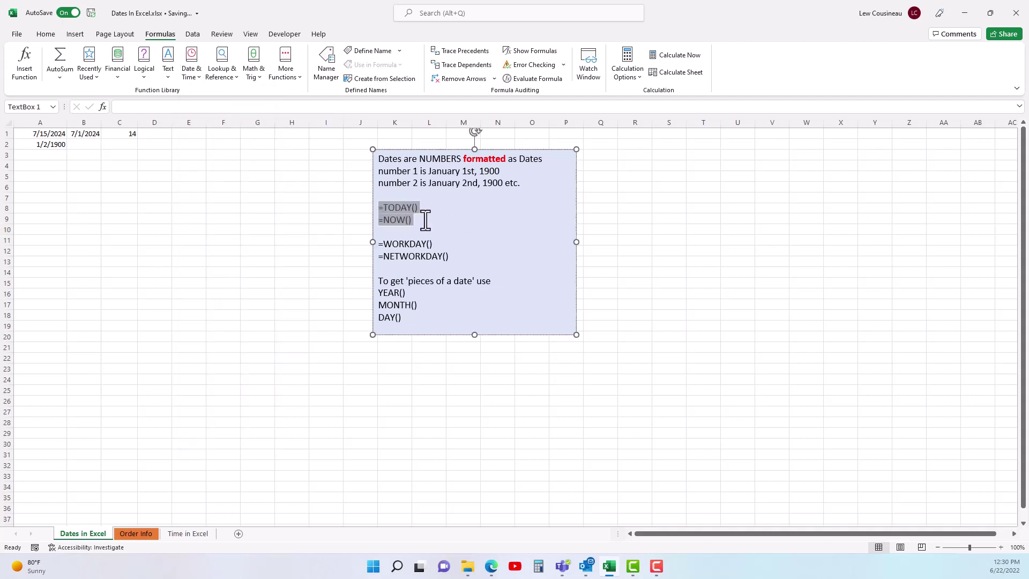
Step: Enter the formula =TODAY() in cell A5 and check it in the formula bar
left_click(39, 177)
type("=")
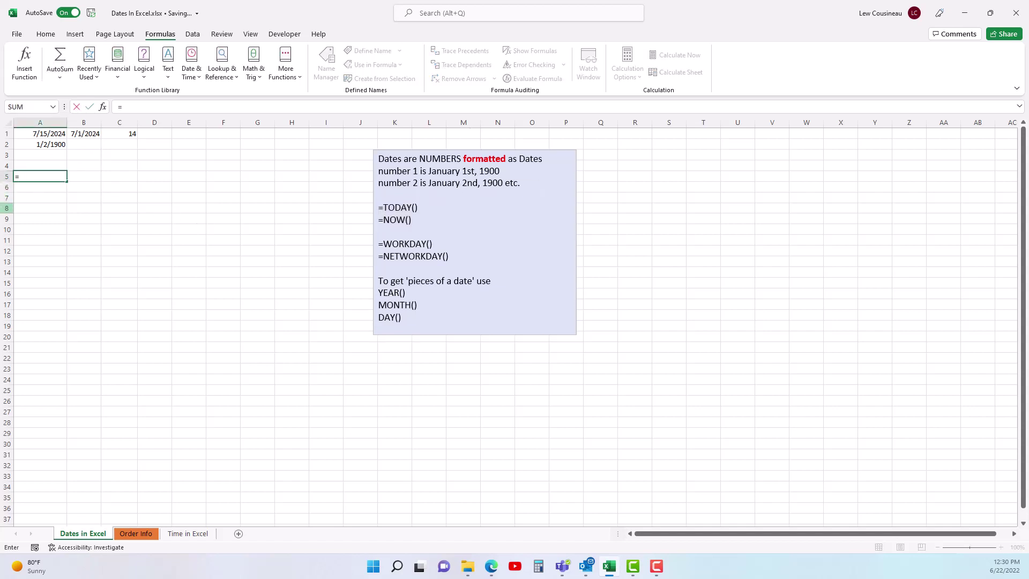
type("today()")
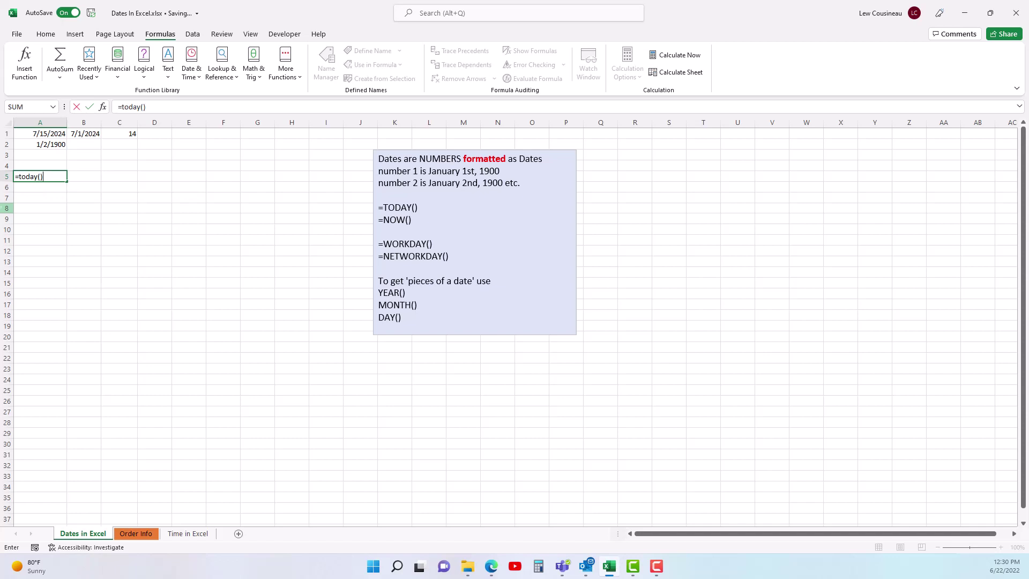
left_click(44, 177)
key("Return")
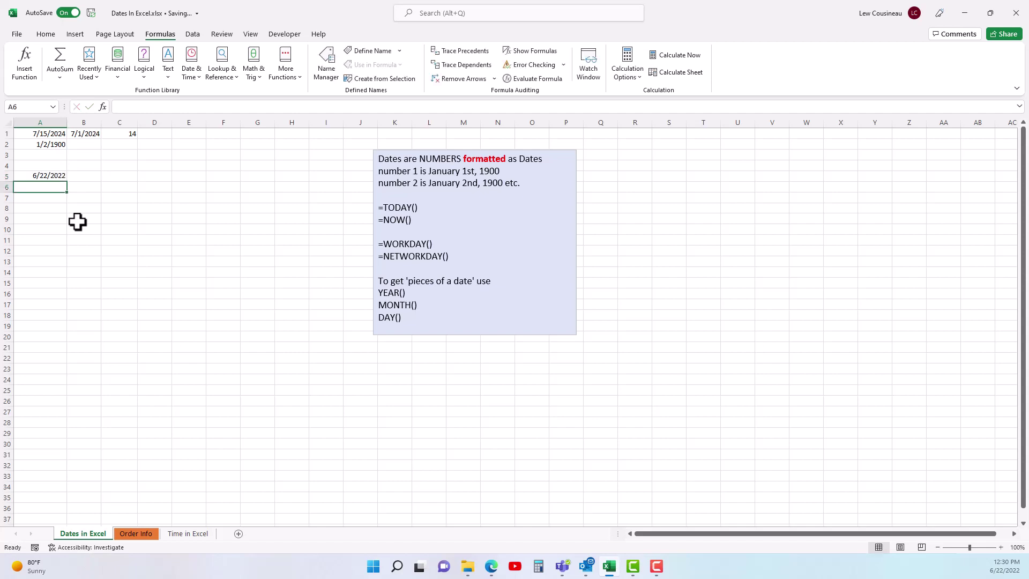
left_click(52, 178)
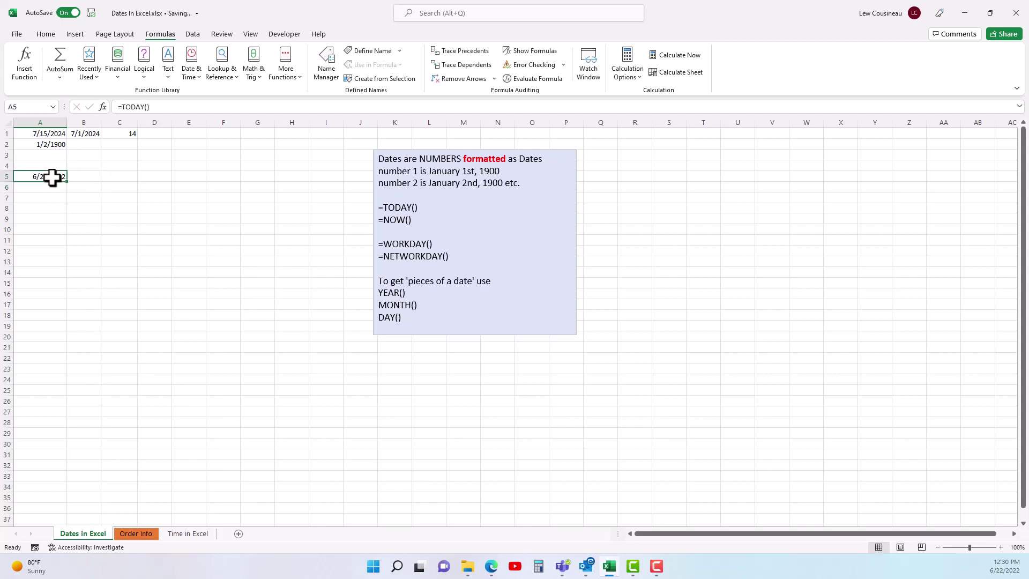
Step: Enter the formula =NOW() in cell A6 and widen column A to fit its contents
left_click(42, 189)
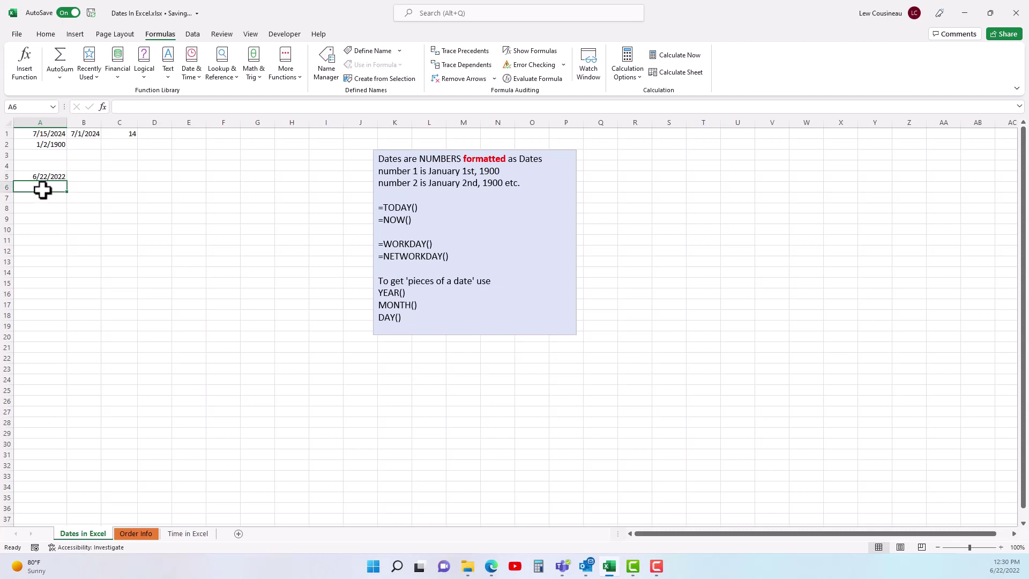
type("=")
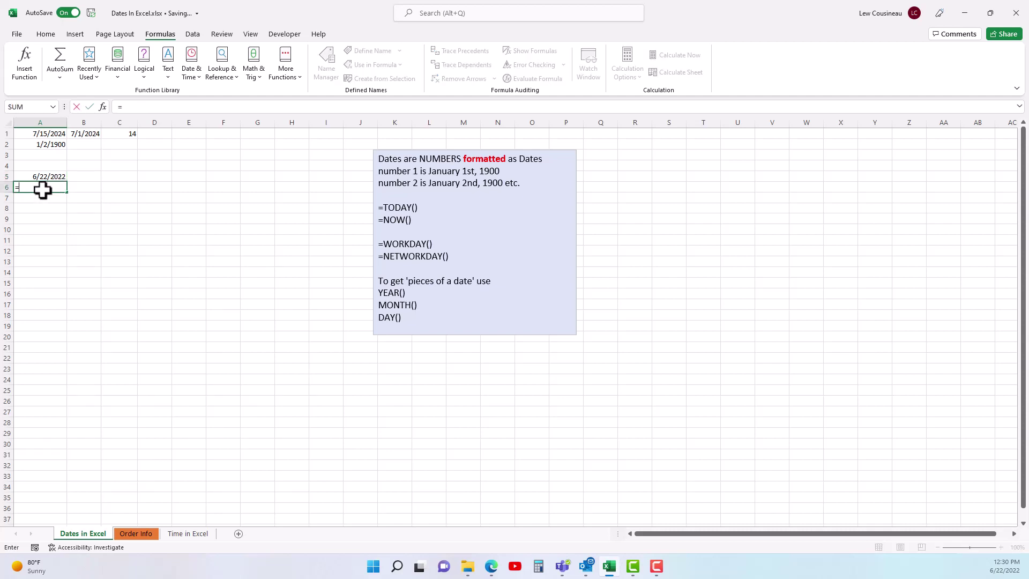
type("now()")
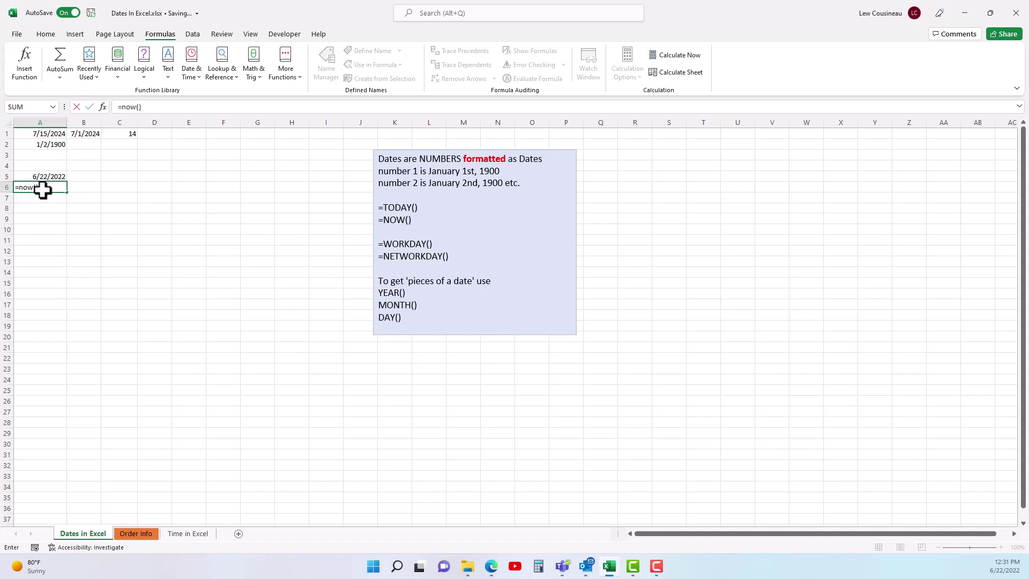
key("Return")
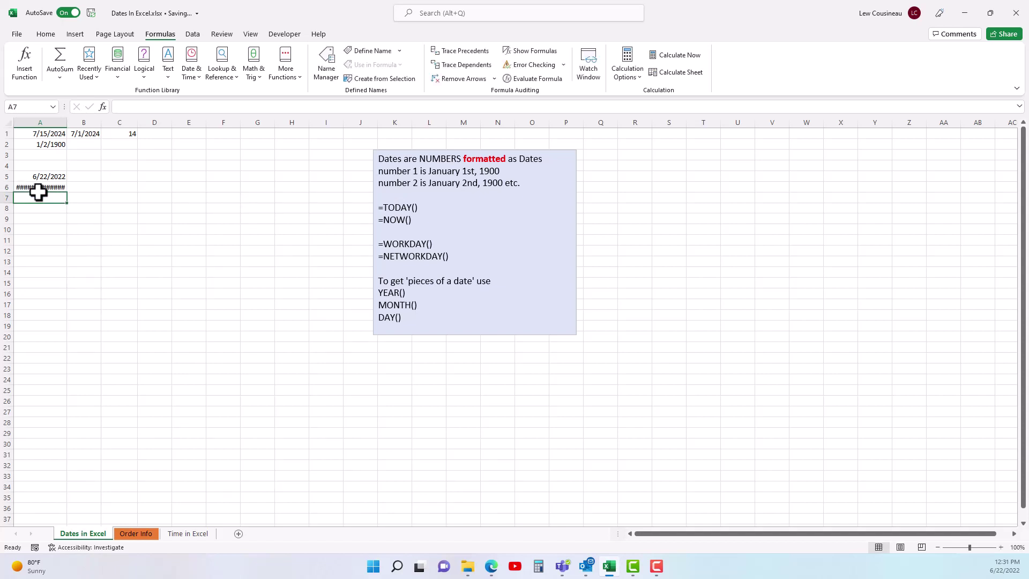
left_click(43, 189)
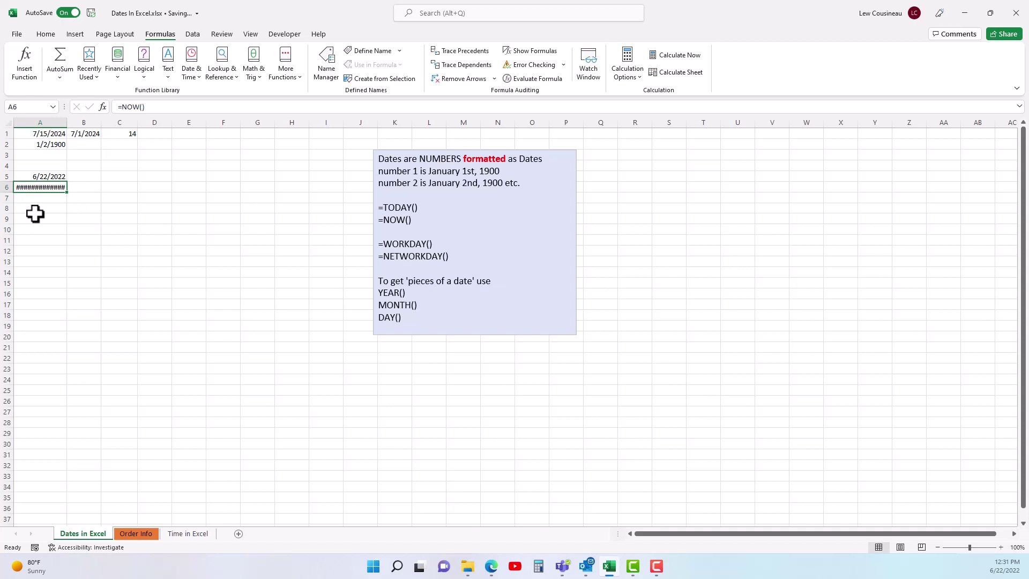
double_click(69, 121)
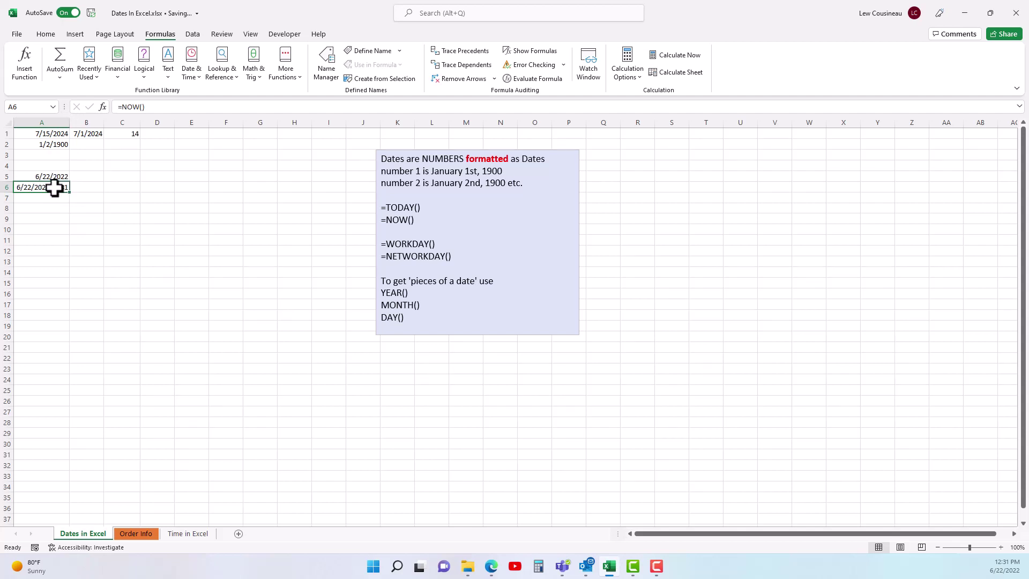
Step: Apply the Short Date format to the NOW formula in cell A6
left_click(46, 34)
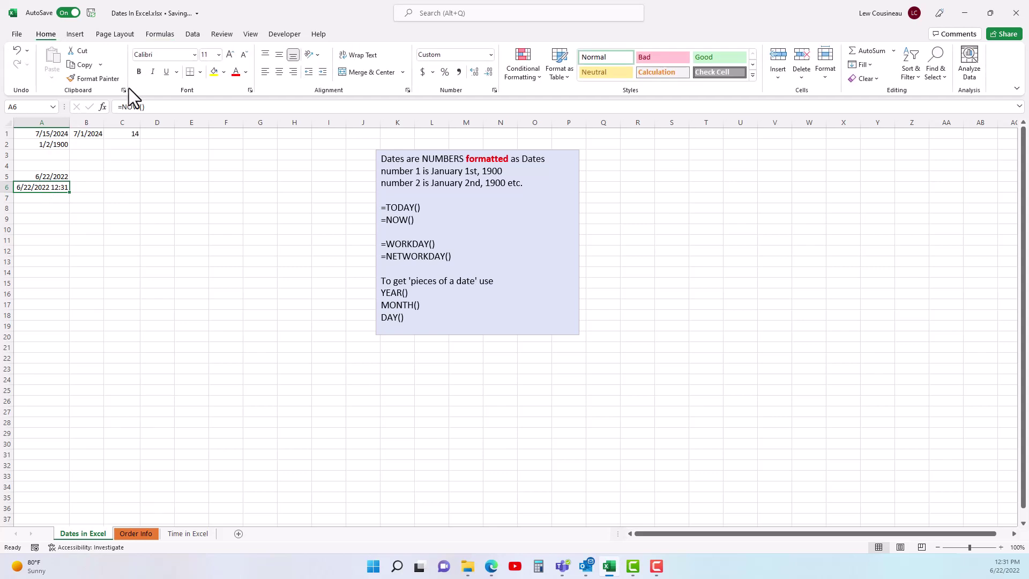
left_click(490, 55)
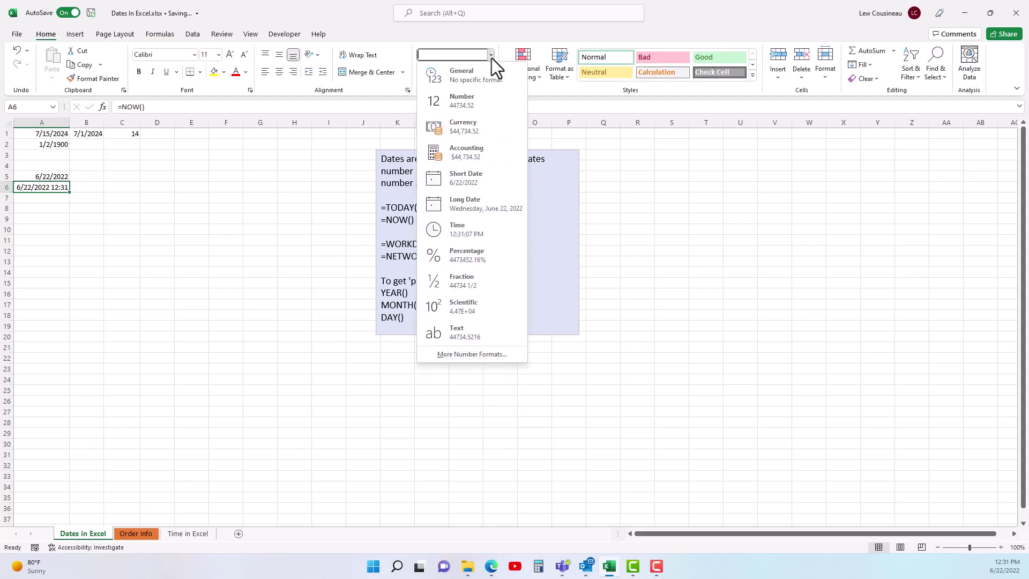
left_click(474, 180)
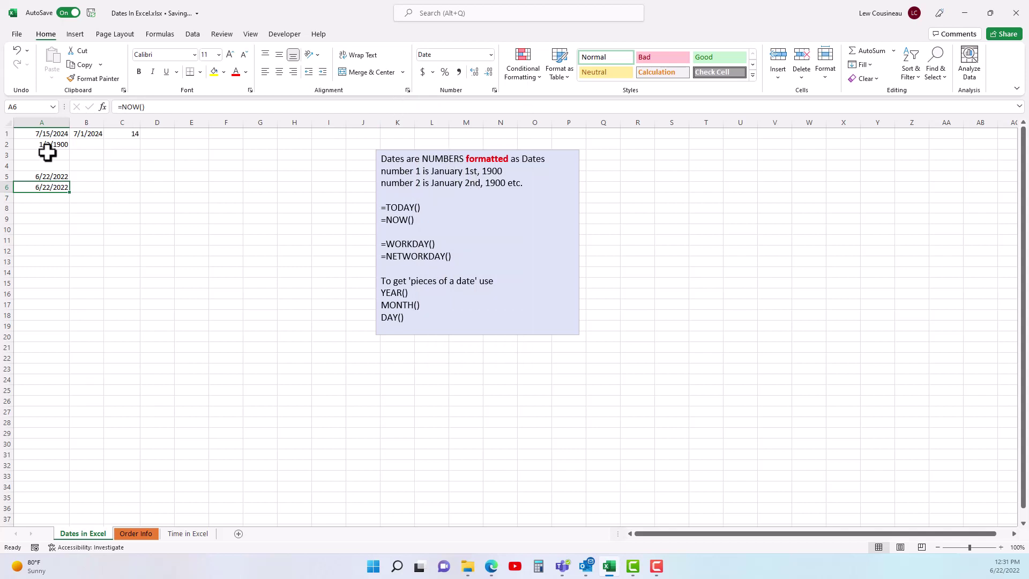
Step: Format cell A6 with the date type that shows date and time, 3/14/12 1:30 PM
left_click(490, 54)
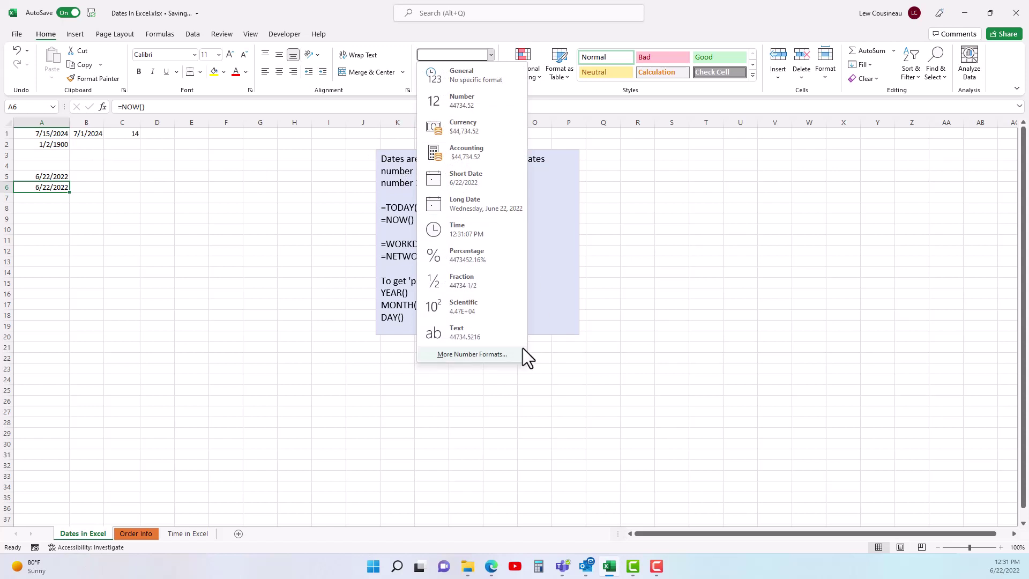
left_click(472, 355)
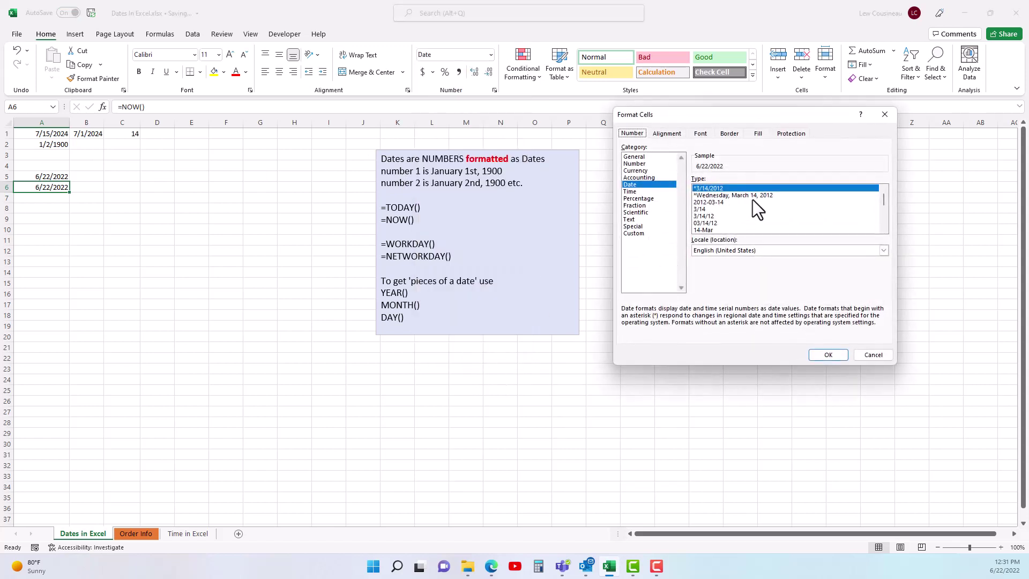
scroll(716, 227, "down", 3)
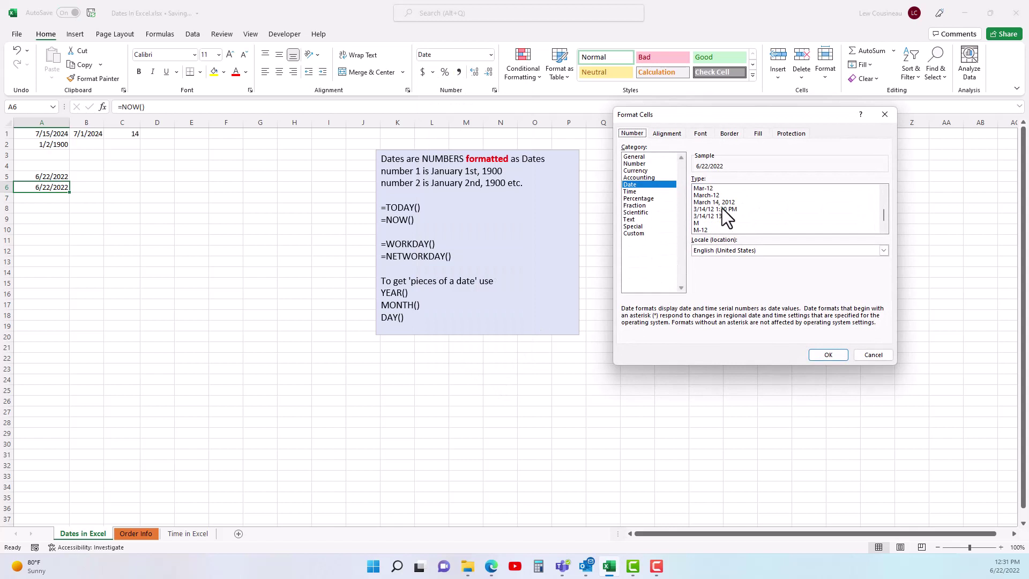
left_click(722, 209)
left_click(828, 355)
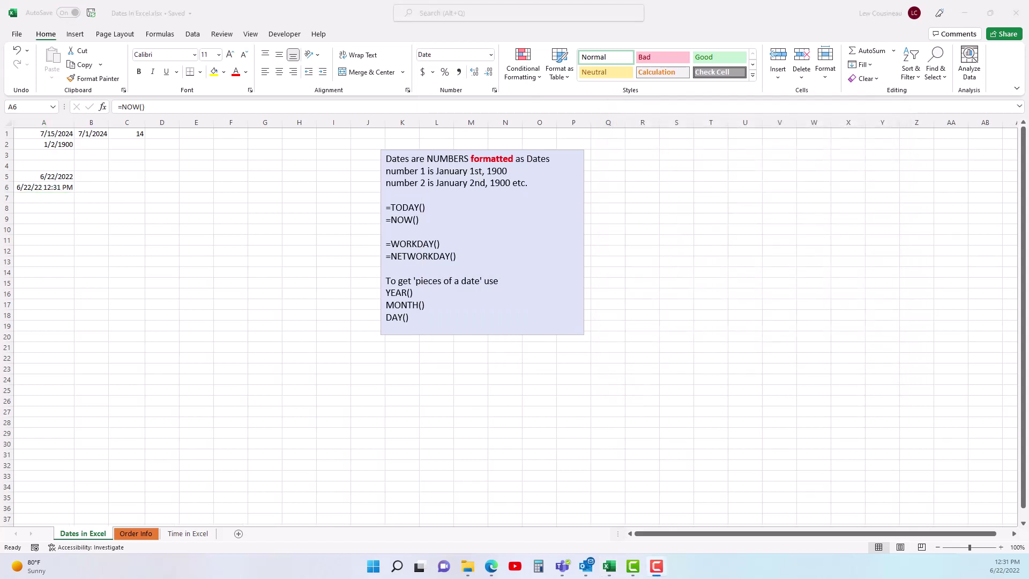
Step: Highlight the YEAR(), MONTH() and DAY() notes in the text box and the column A range from A5 to A16
left_click_drag(410, 317, 381, 292)
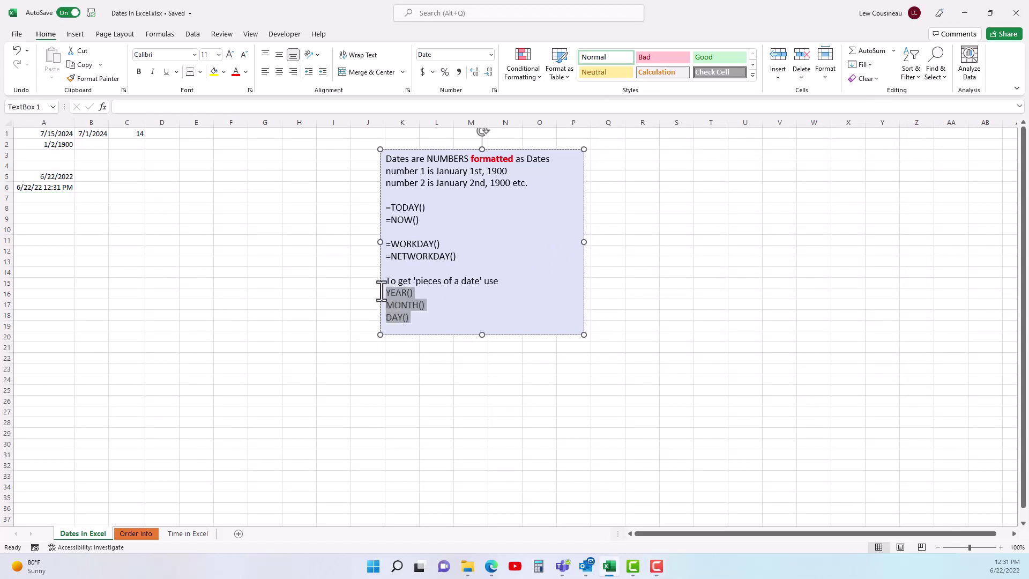
left_click_drag(381, 292, 378, 293)
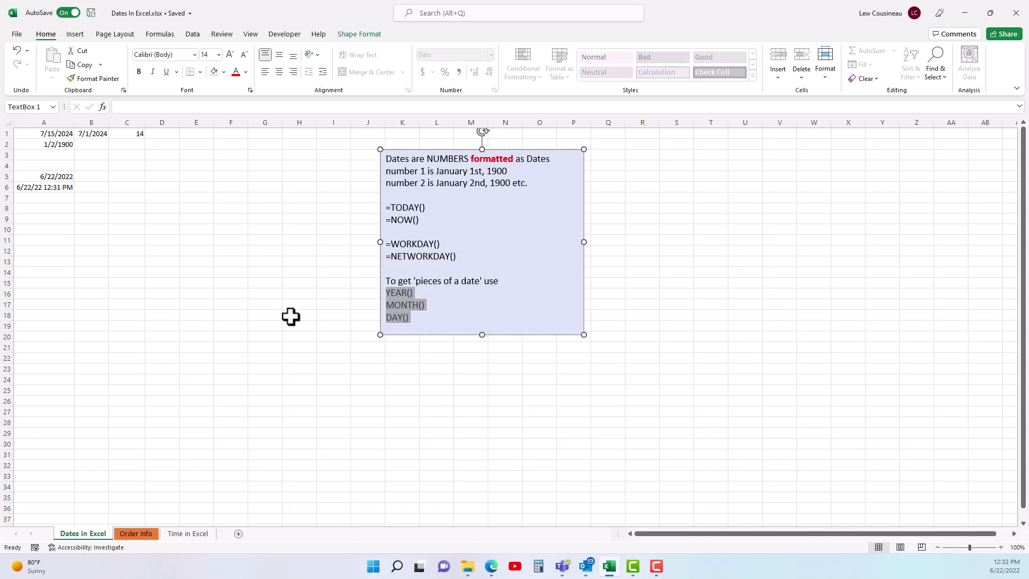
left_click_drag(60, 175, 34, 293)
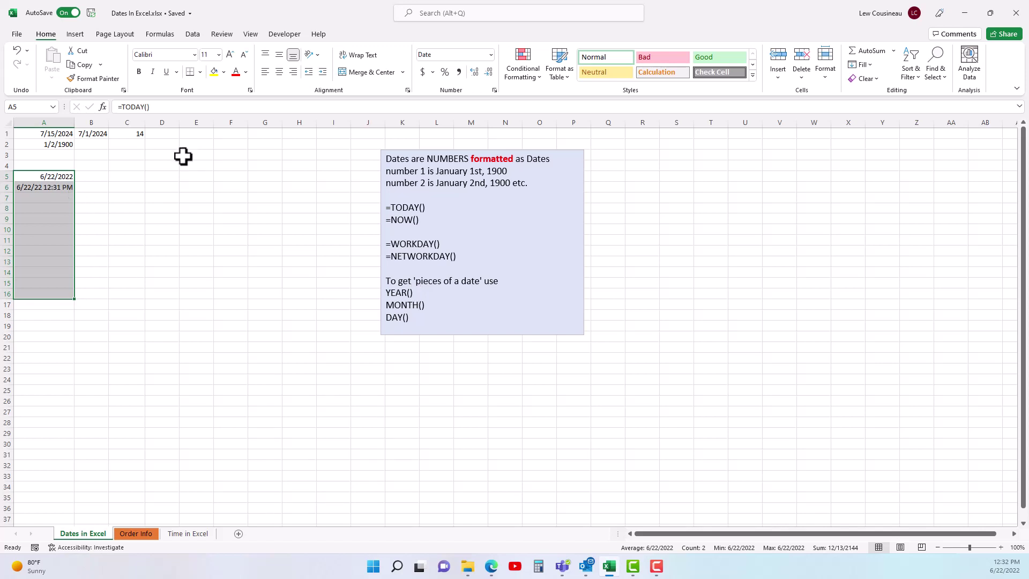
Step: Extract the year of the date in A5 with the formula =YEAR(A5) in cell C5 and check the formula
left_click(121, 177)
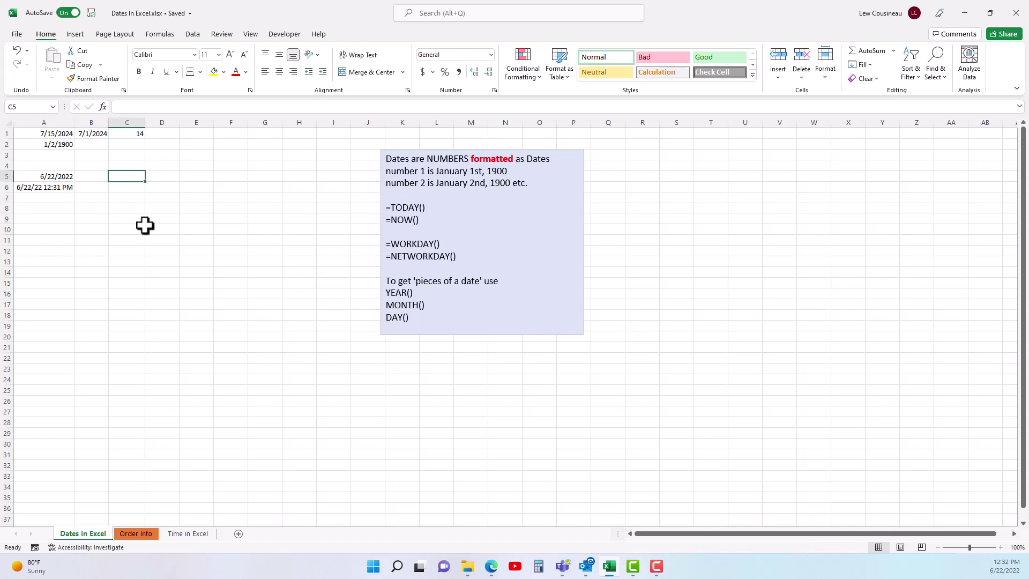
type("=YEAR")
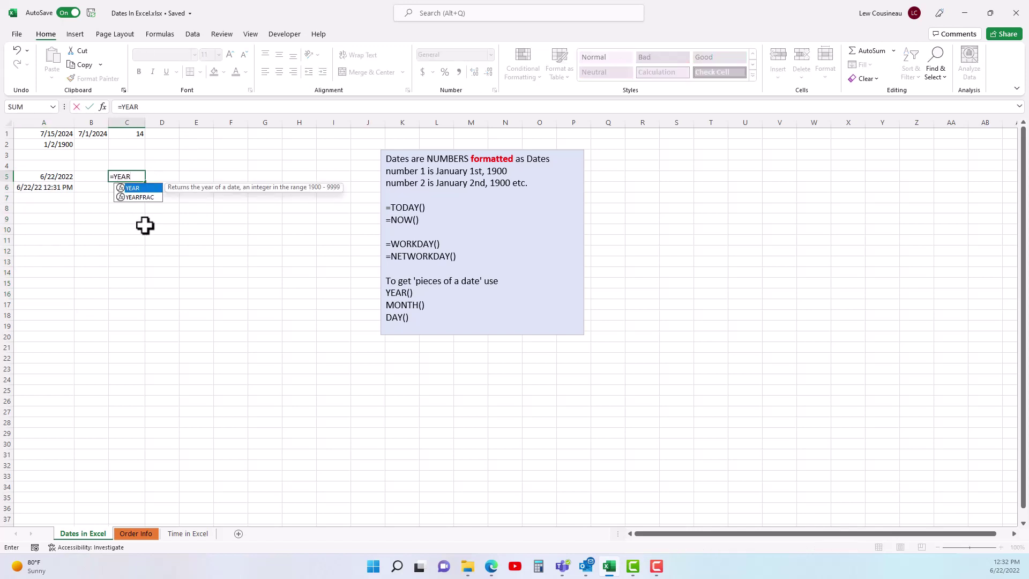
type("(")
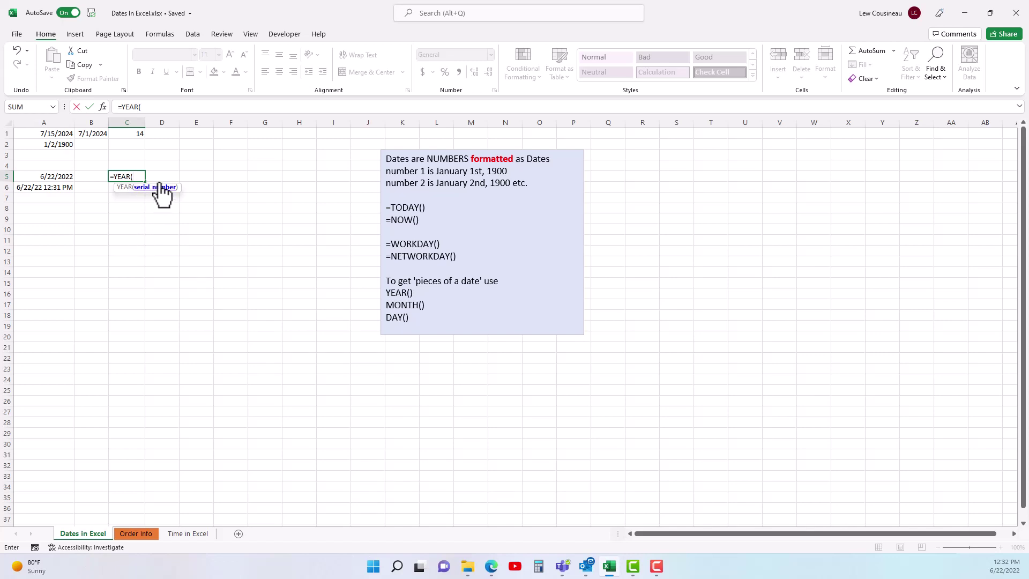
left_click(44, 177)
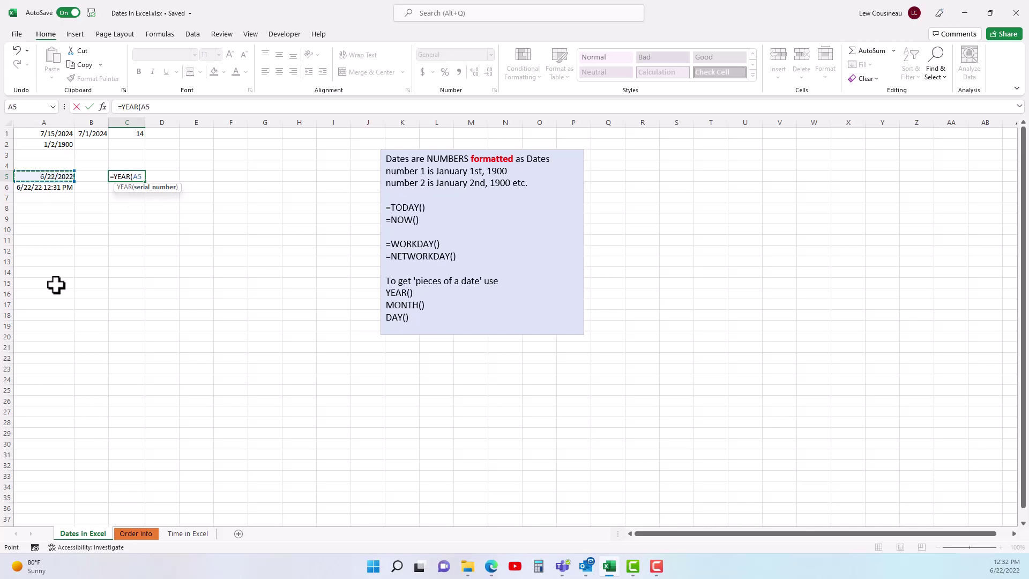
key("Return")
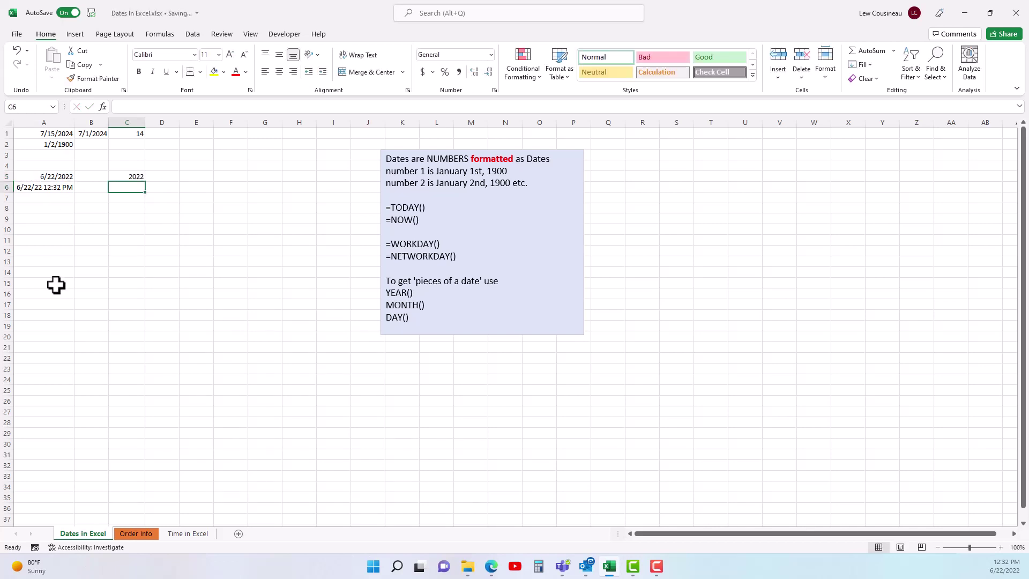
left_click(138, 176)
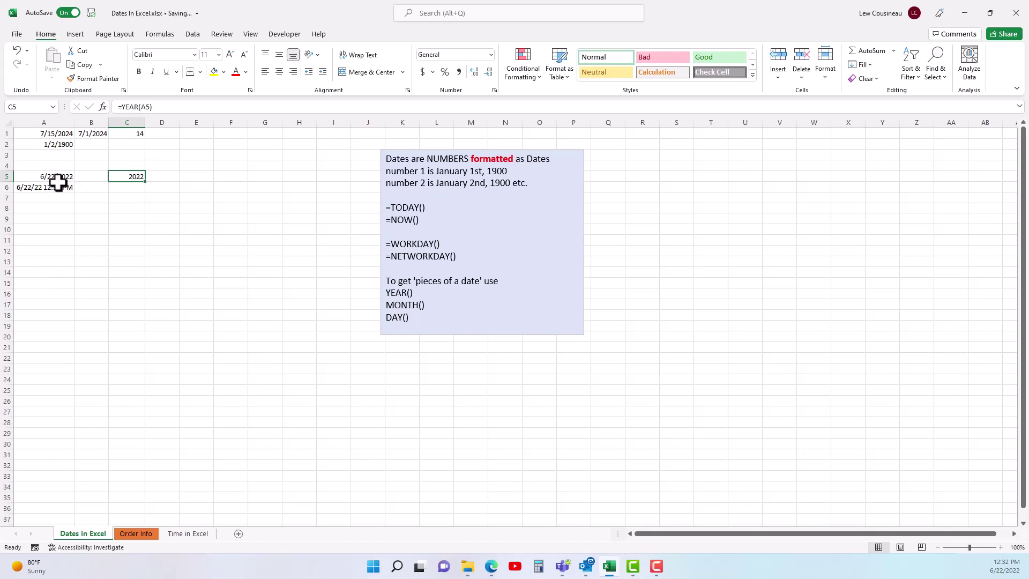
Step: Enter the formula =-MONTH(A5) in cell C6
left_click(130, 186)
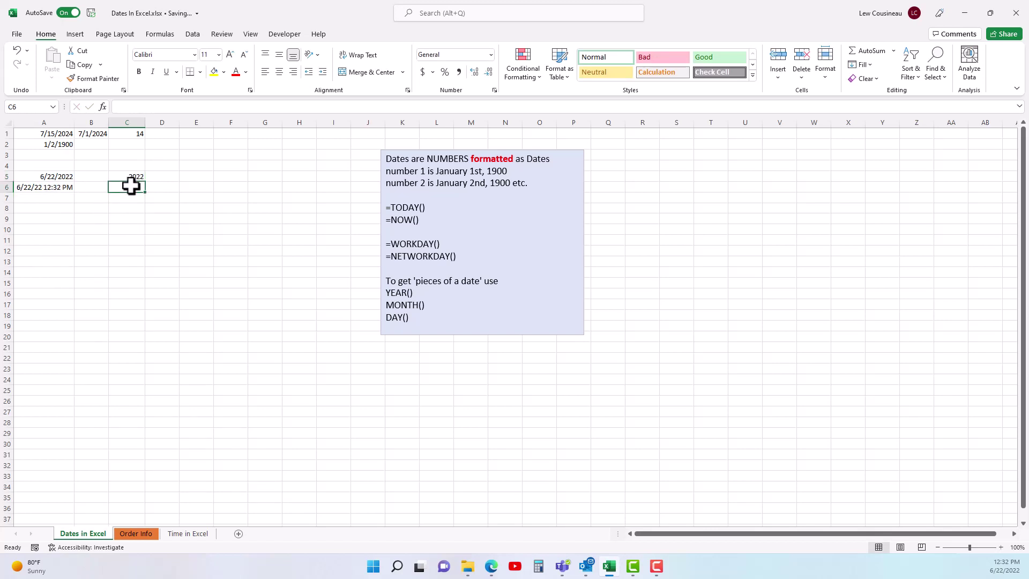
type("MONTH(")
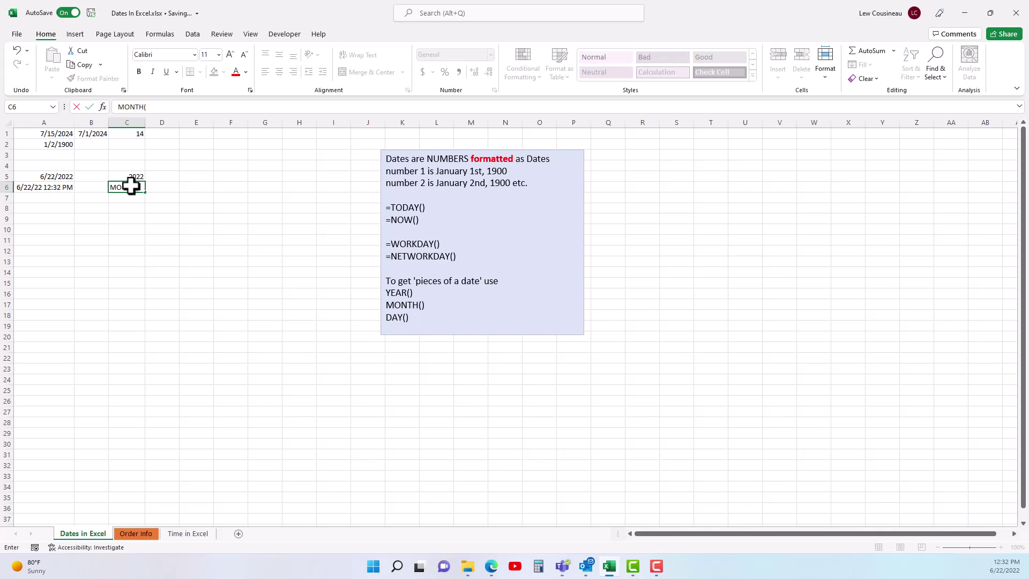
left_click(121, 107)
type("=-")
left_click(162, 107)
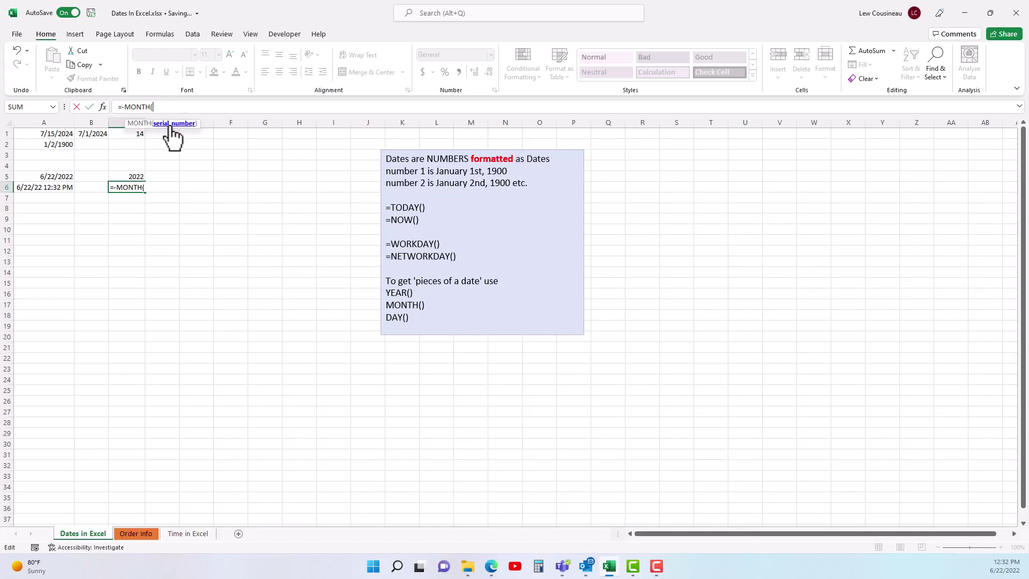
left_click(41, 175)
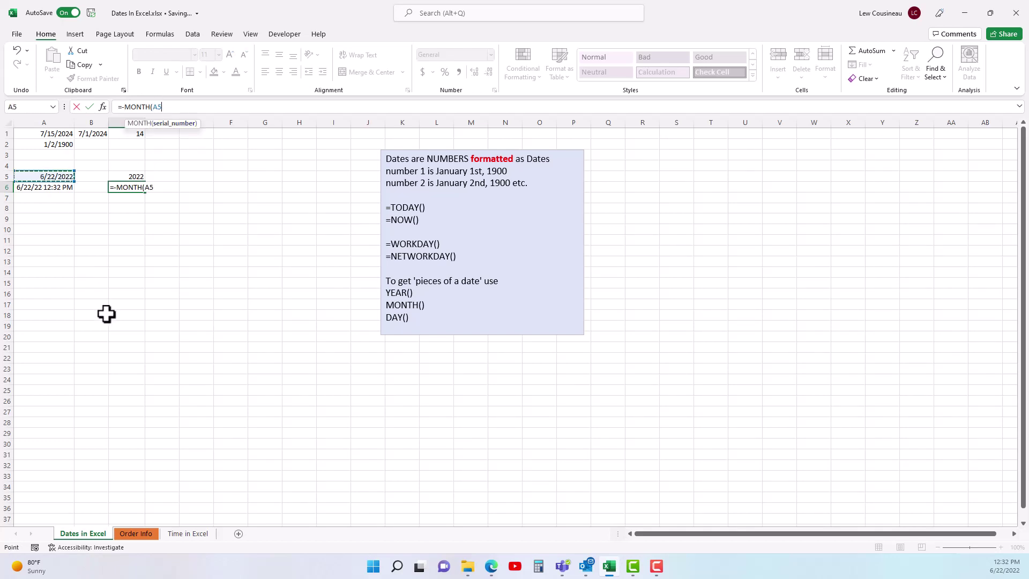
type(")")
key("Return")
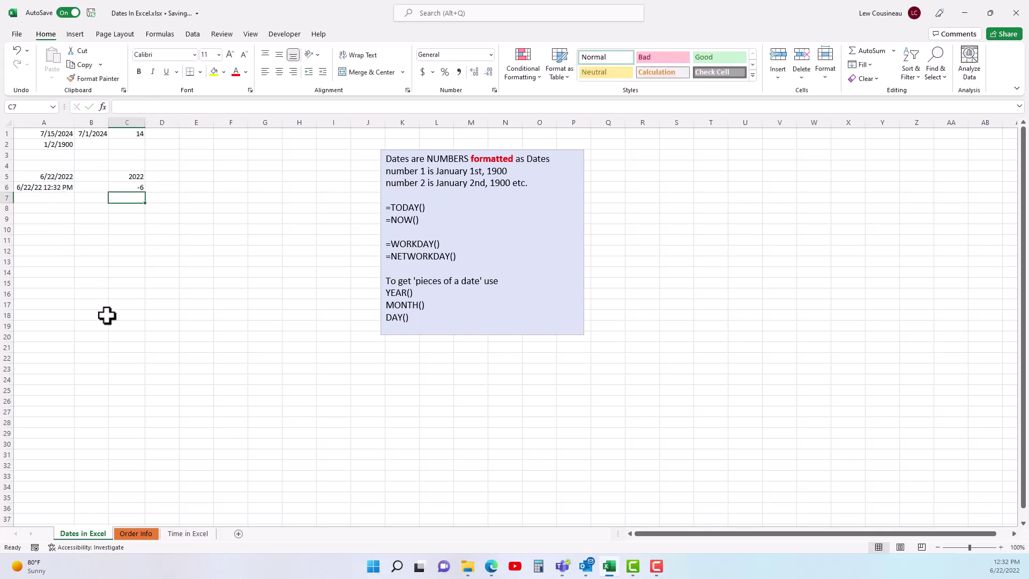
Step: Remove the minus sign from the formula in cell C6 so it reads =MONTH(A5), and check it
left_click(135, 185)
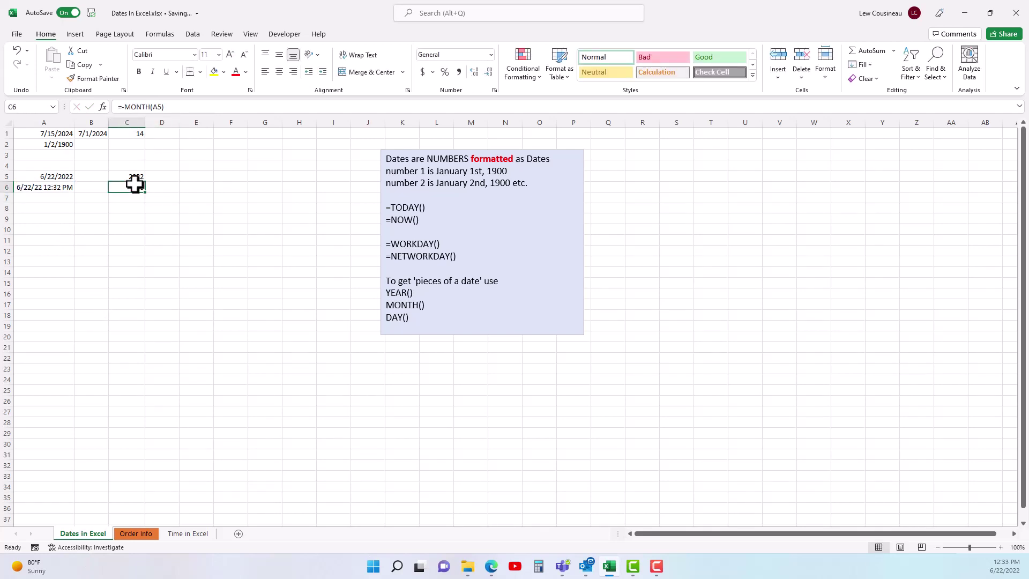
left_click(121, 106)
key("BackSpace")
key("Return")
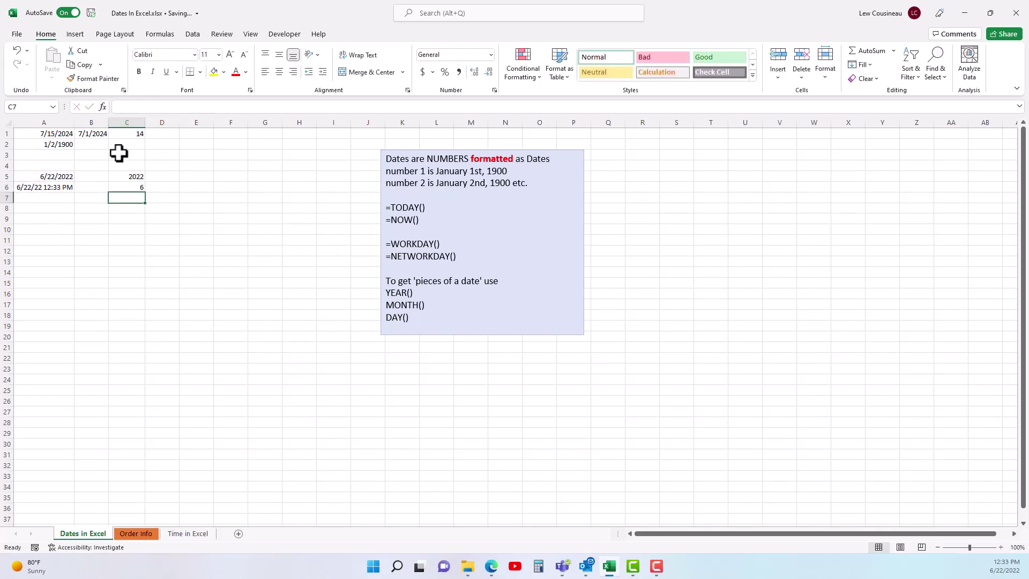
left_click(133, 188)
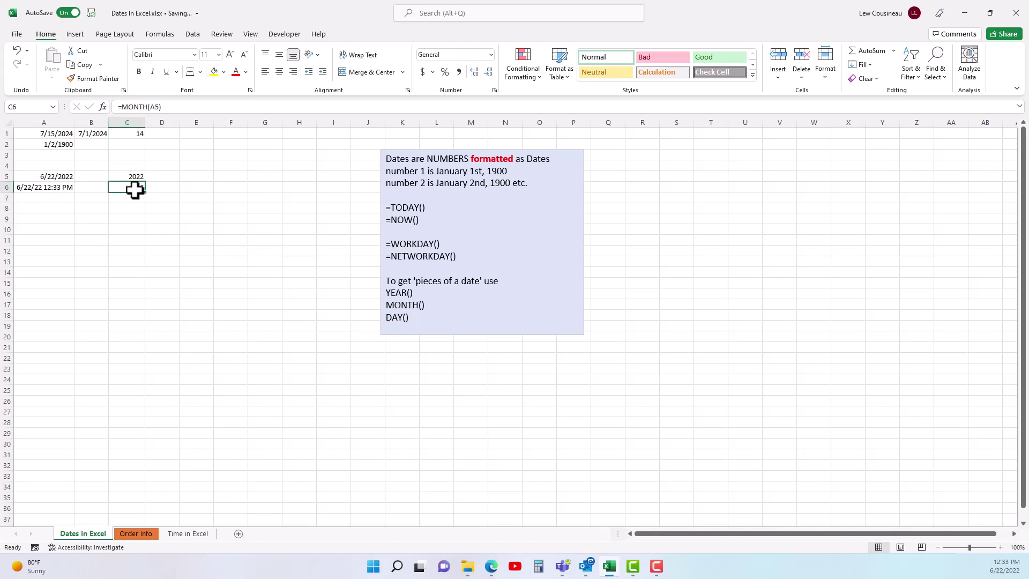
Step: Extract the day with the formula =DAY(A5) in cell C7 and highlight the YEAR, MONTH and DAY notes in the text box
key("Return")
type("=")
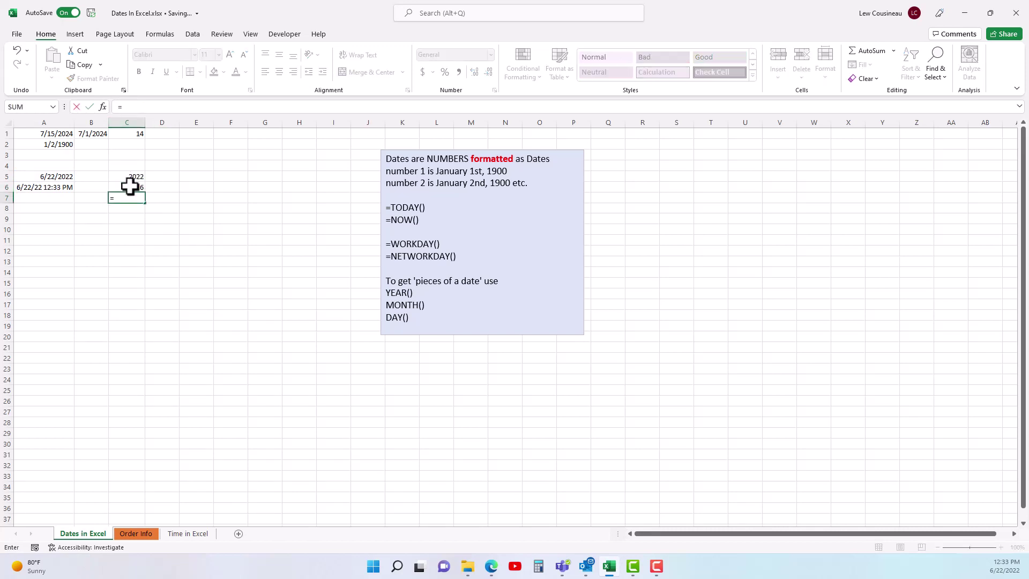
type("DAY(")
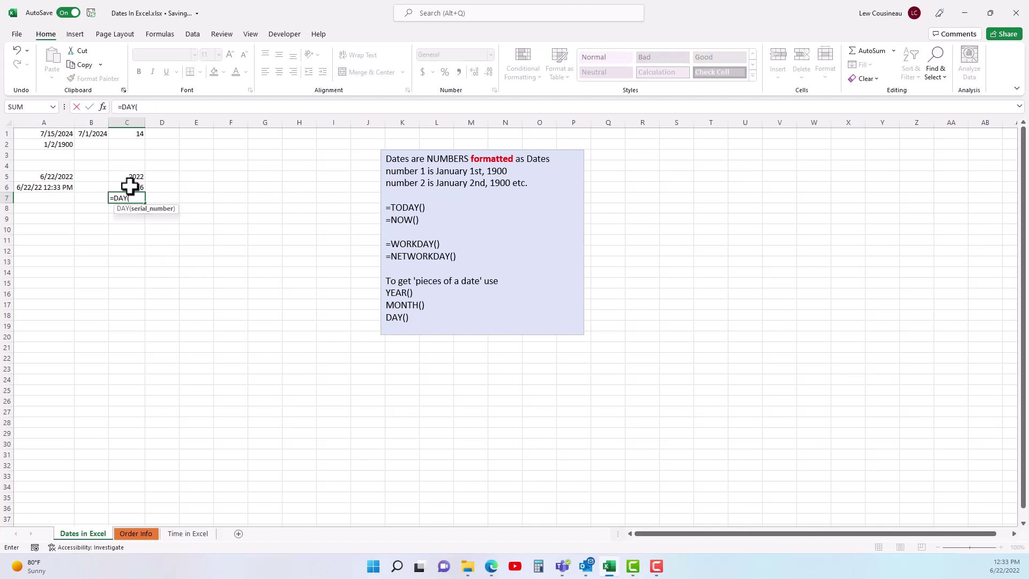
left_click(71, 175)
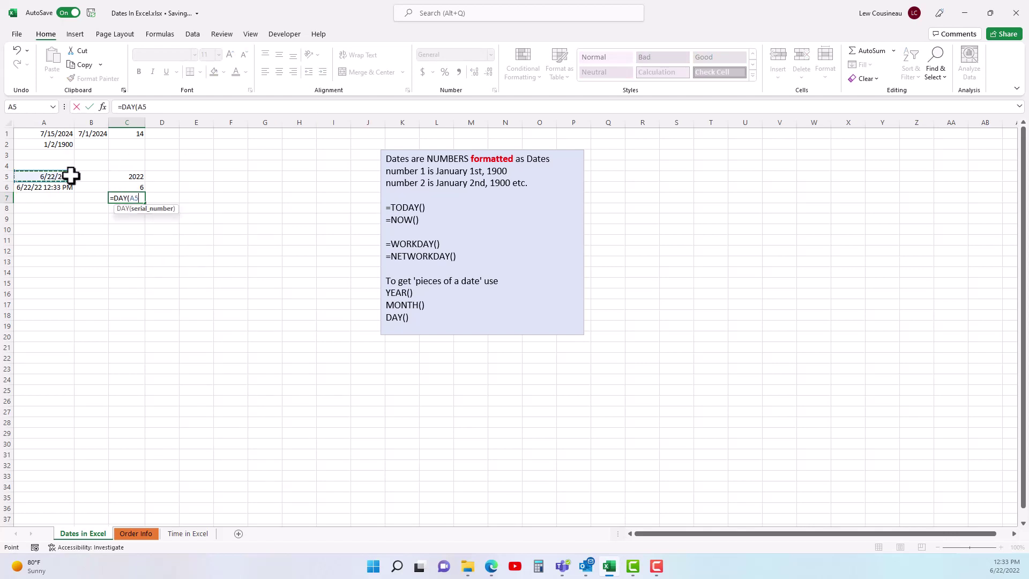
type(")")
key("Return")
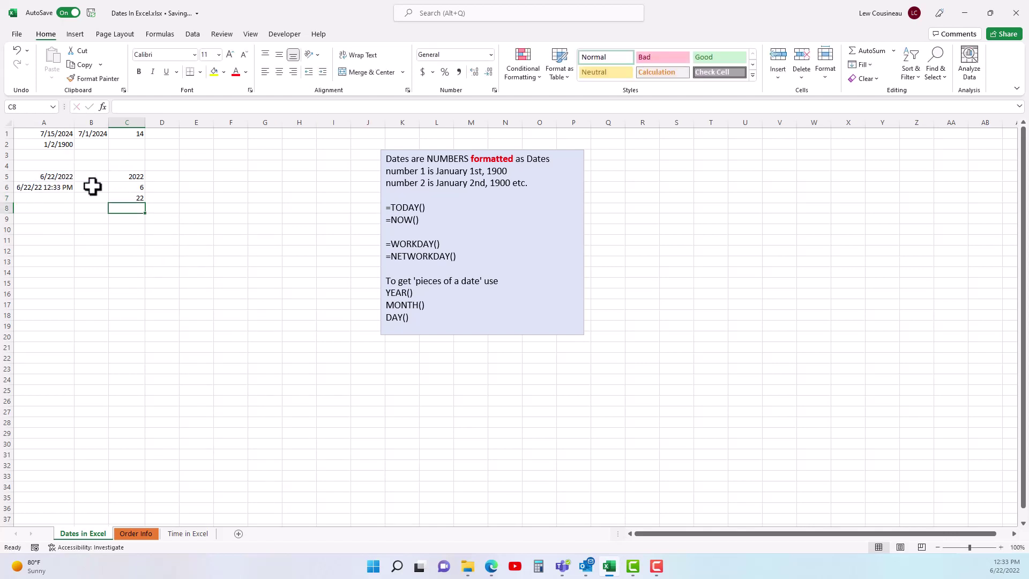
left_click_drag(412, 319, 383, 296)
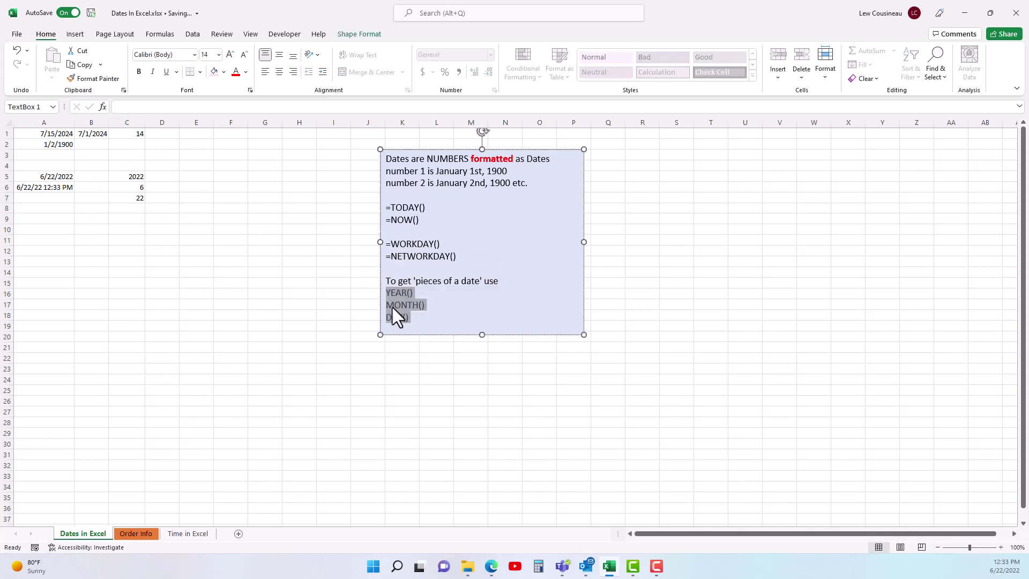
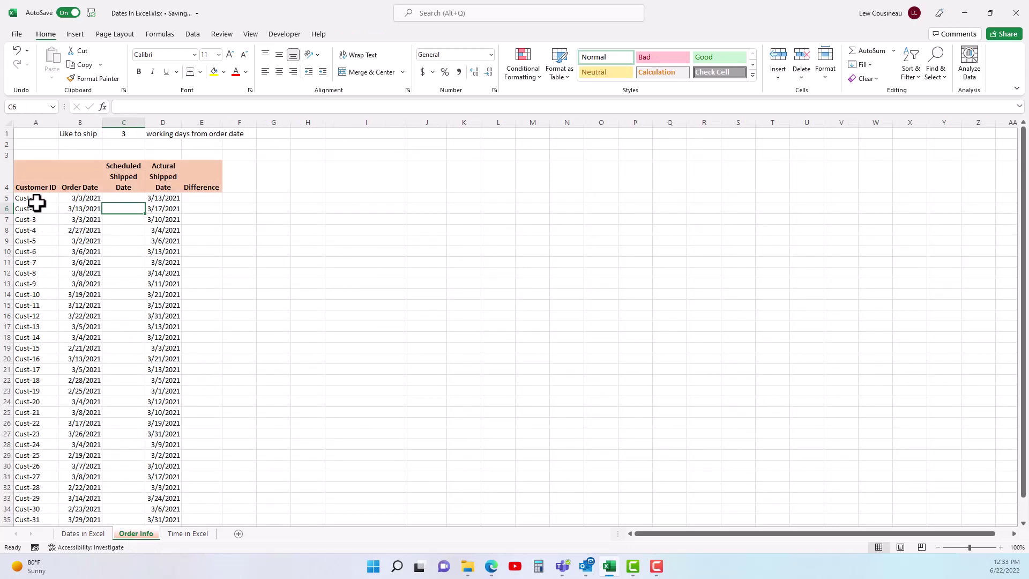
Step: Examine the customer IDs, the order dates and the working-days value in C1 on the Order Info sheet
left_click_drag(37, 202, 34, 317)
left_click_drag(85, 202, 70, 345)
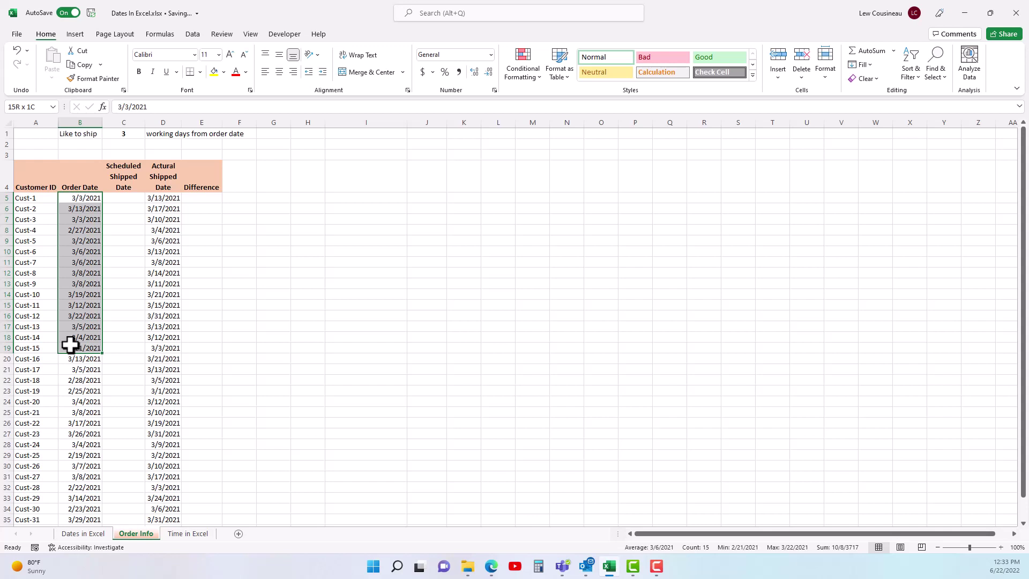
left_click(123, 133)
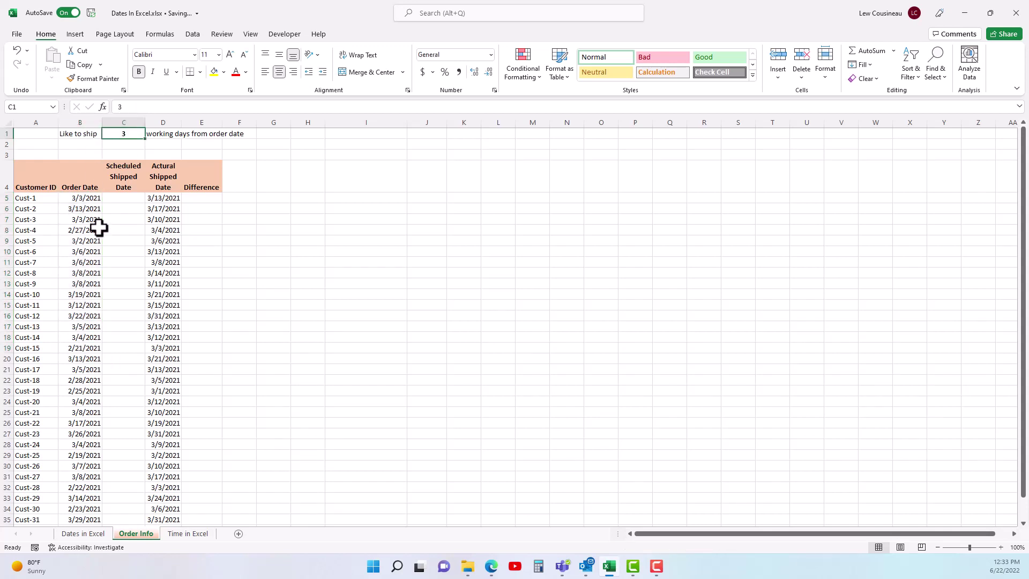
left_click(82, 197)
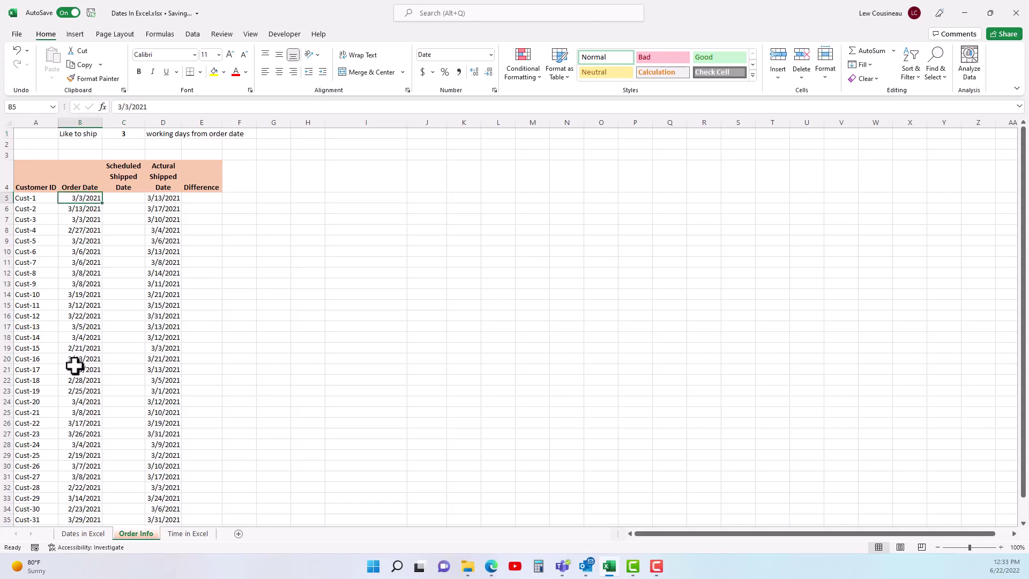
Step: Build the formula =WORKDAY(B5,C1) in cell C5 to calculate the scheduled shipped date
left_click(134, 201)
type("=")
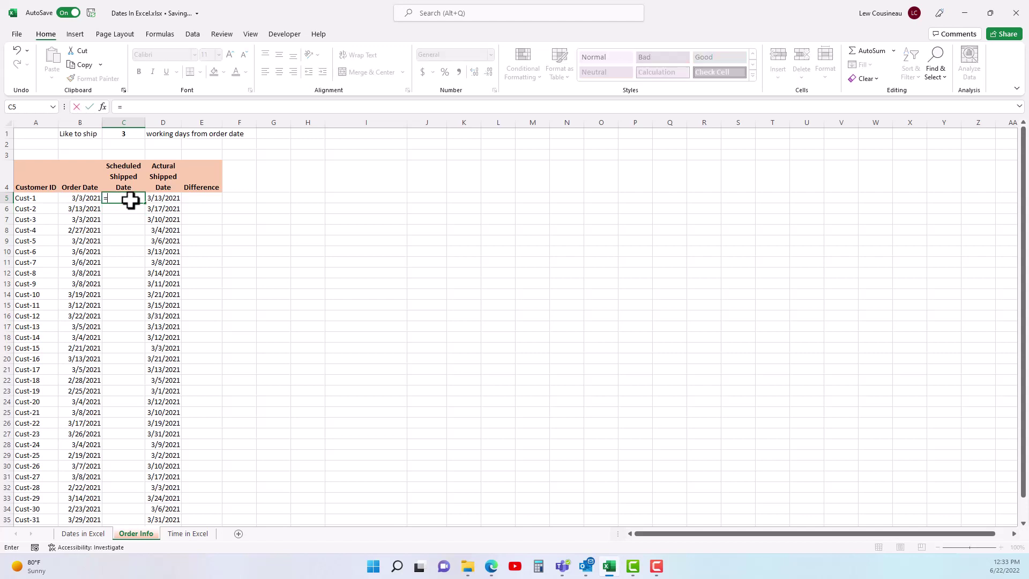
type("wor")
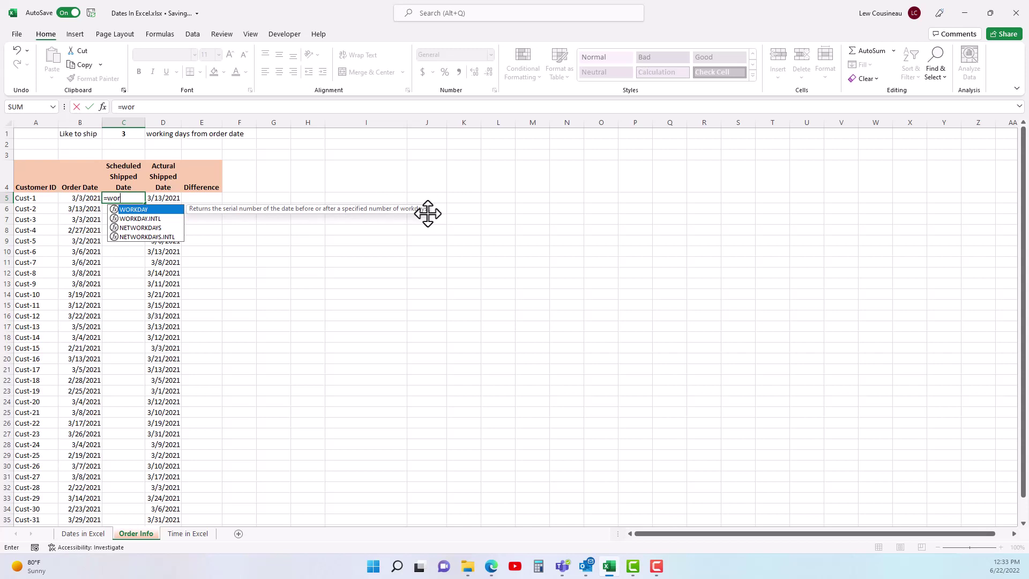
key("Tab")
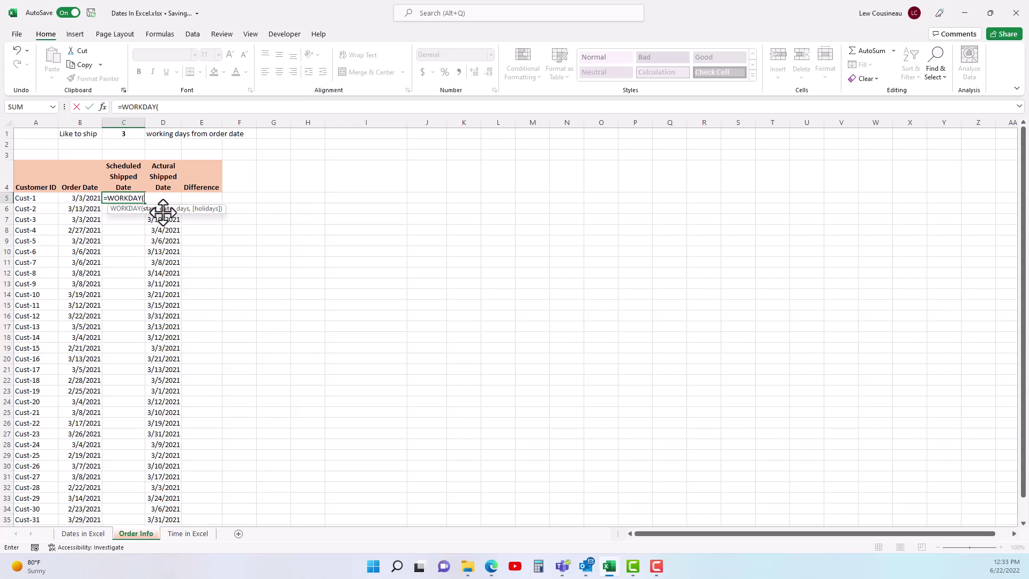
left_click(88, 199)
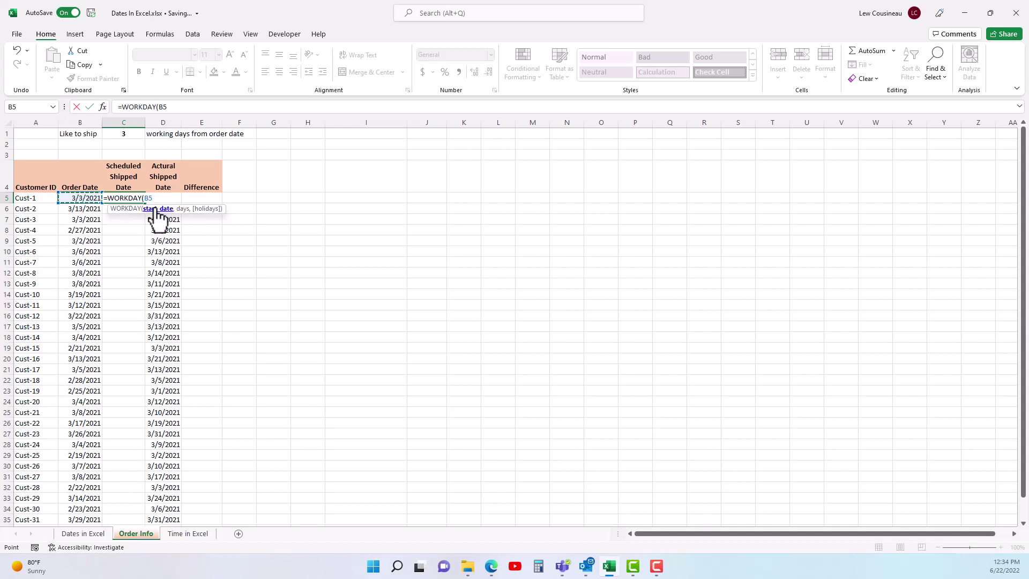
type(",")
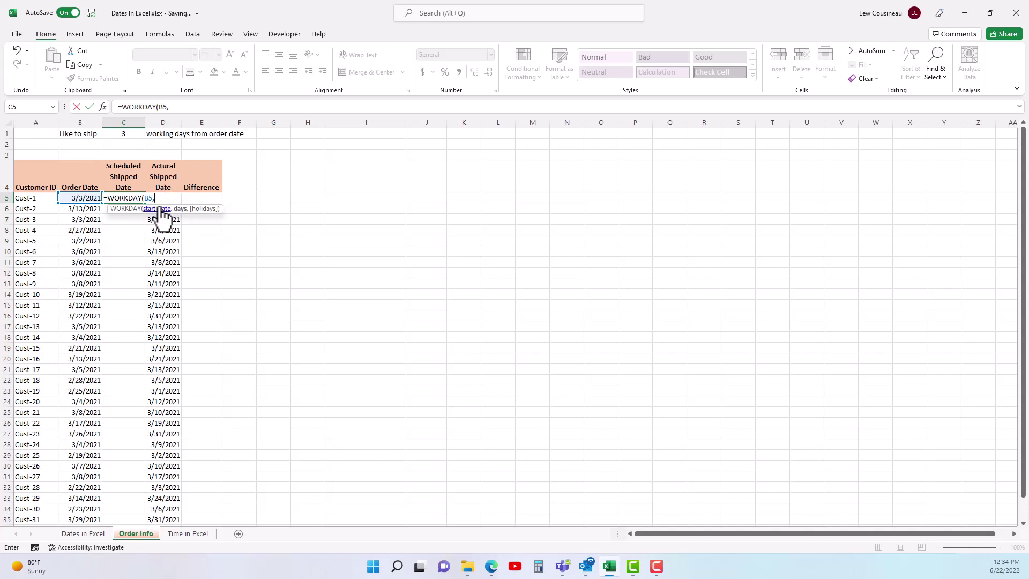
left_click(128, 134)
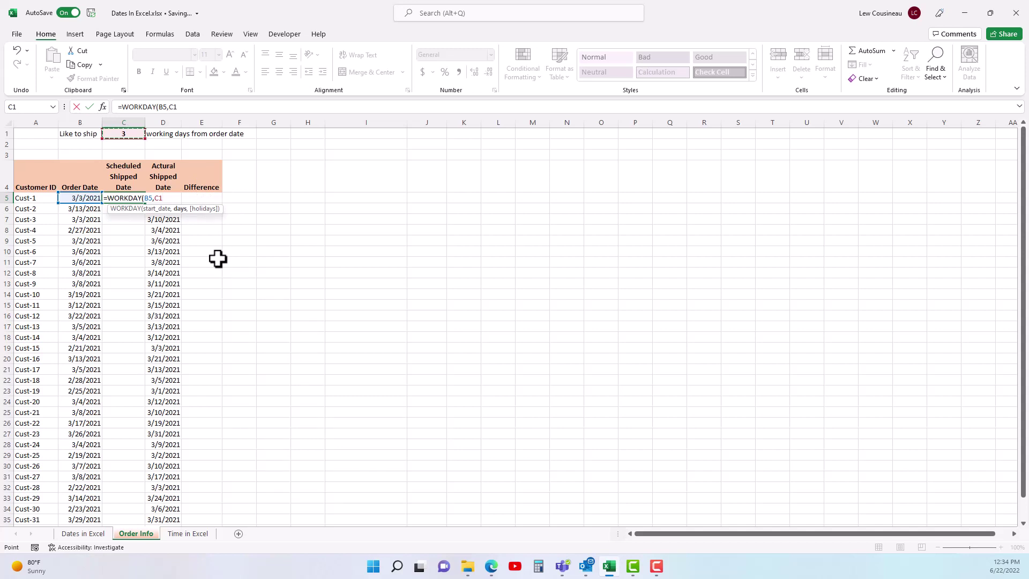
type(")")
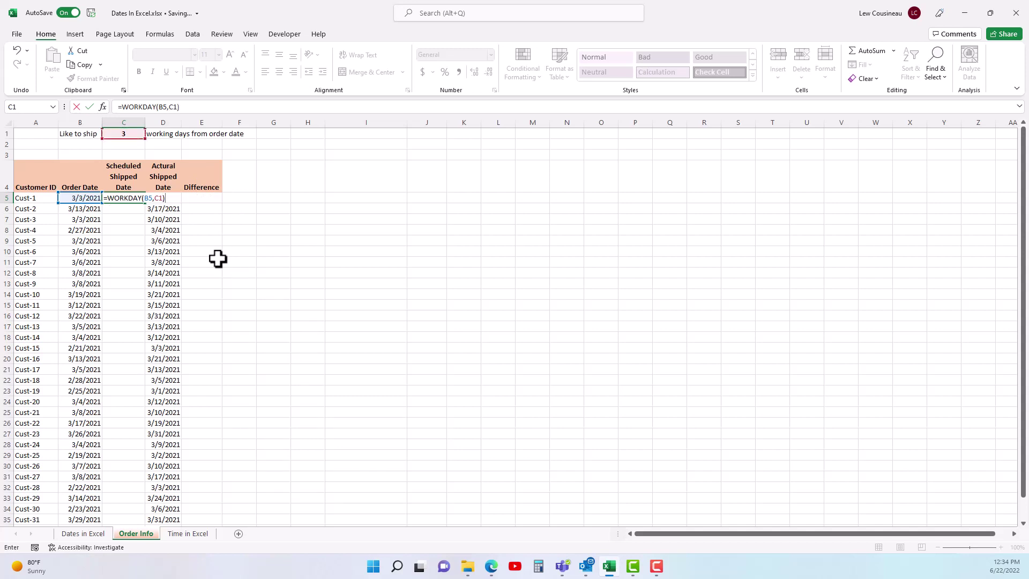
Step: Try the range M5:M17 as the holidays argument of the WORKDAY formula in C5 and remove it again
key("BackSpace")
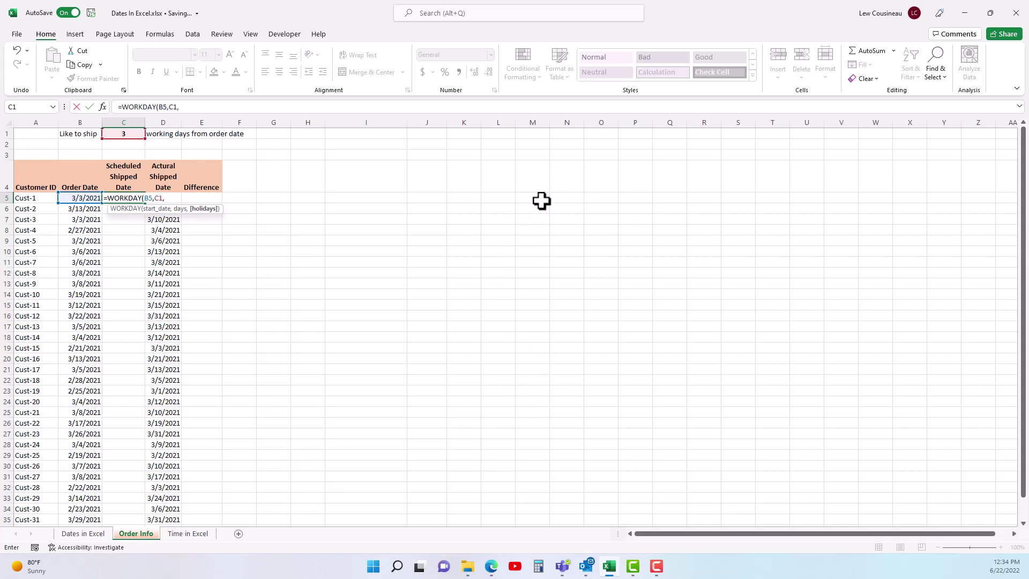
left_click_drag(536, 198, 536, 328)
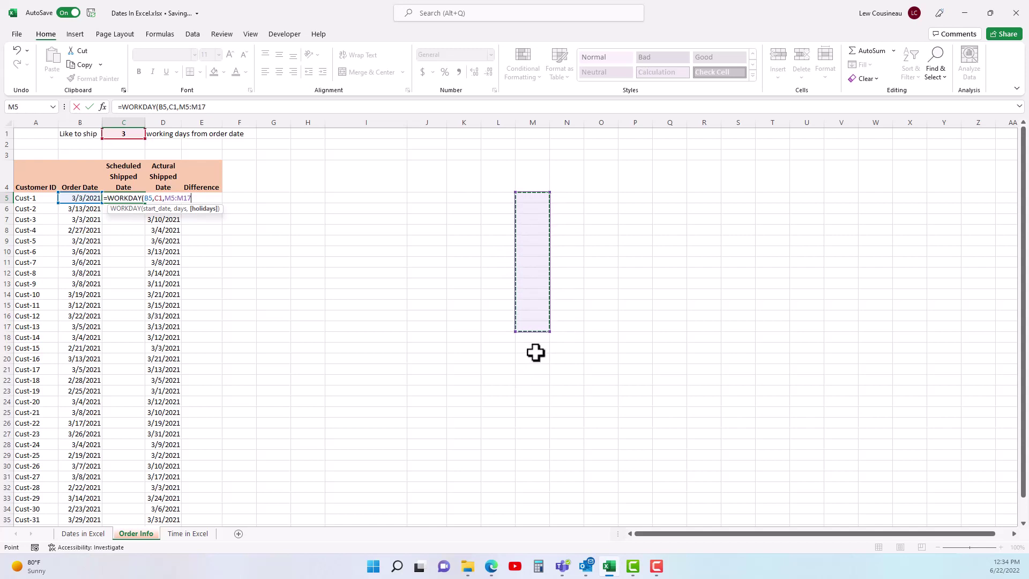
key("BackSpace")
key("BackSpace")
key("BackSpace")
key("BackSpace")
key("BackSpace")
key("BackSpace")
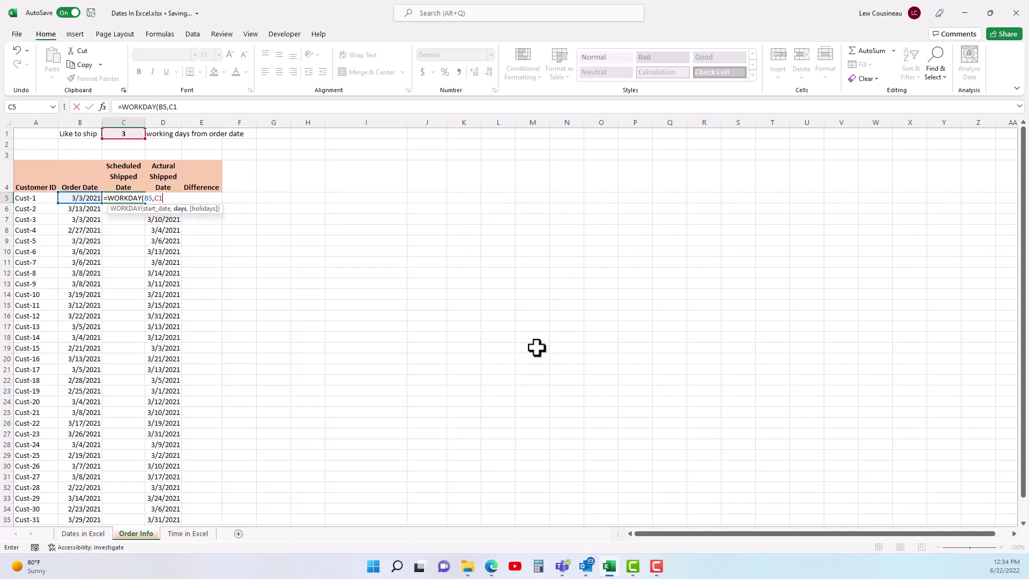
type(")")
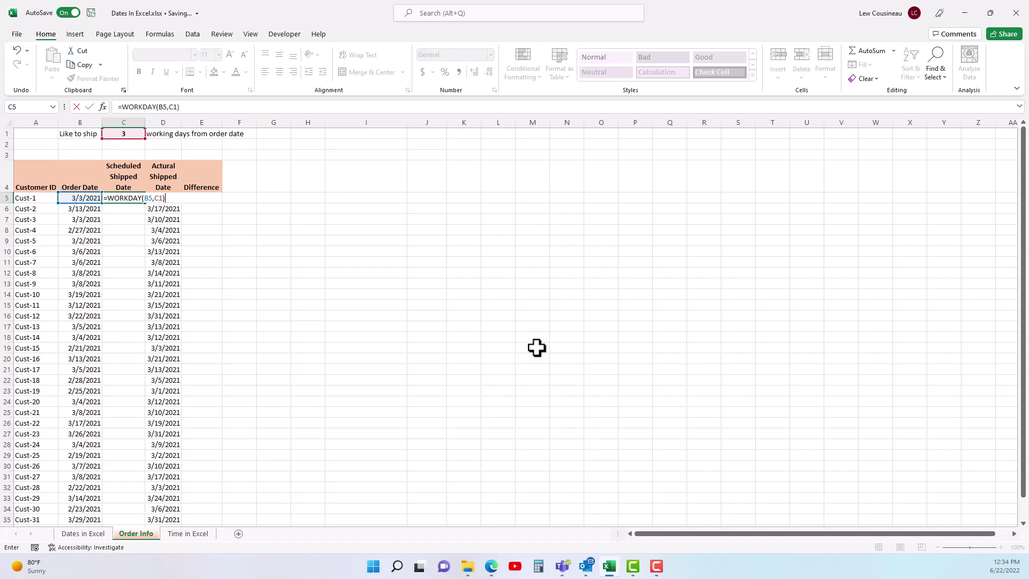
Step: Confirm the WORKDAY formula in C5 and format its result as Short Date
key("Return")
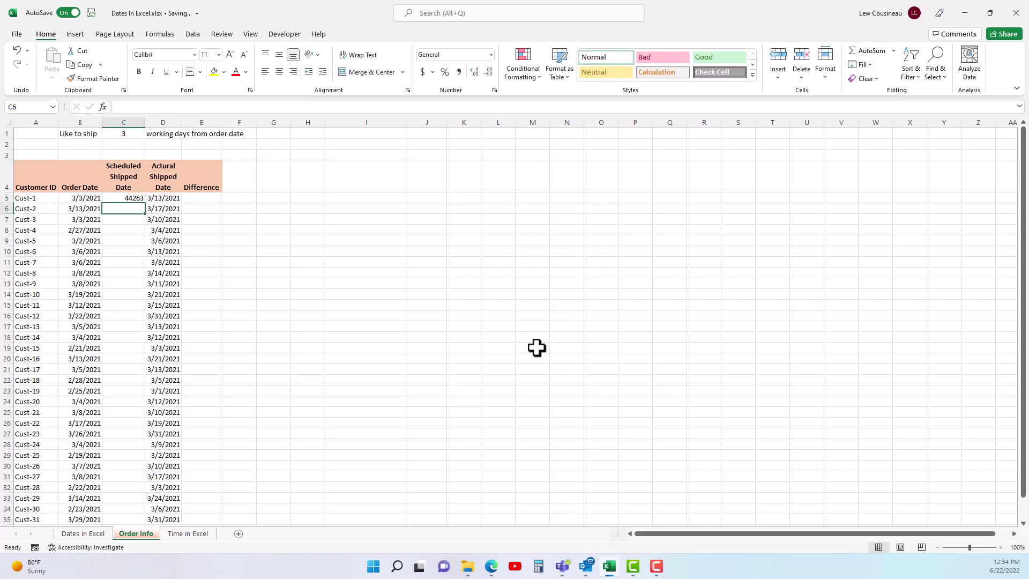
left_click(126, 197)
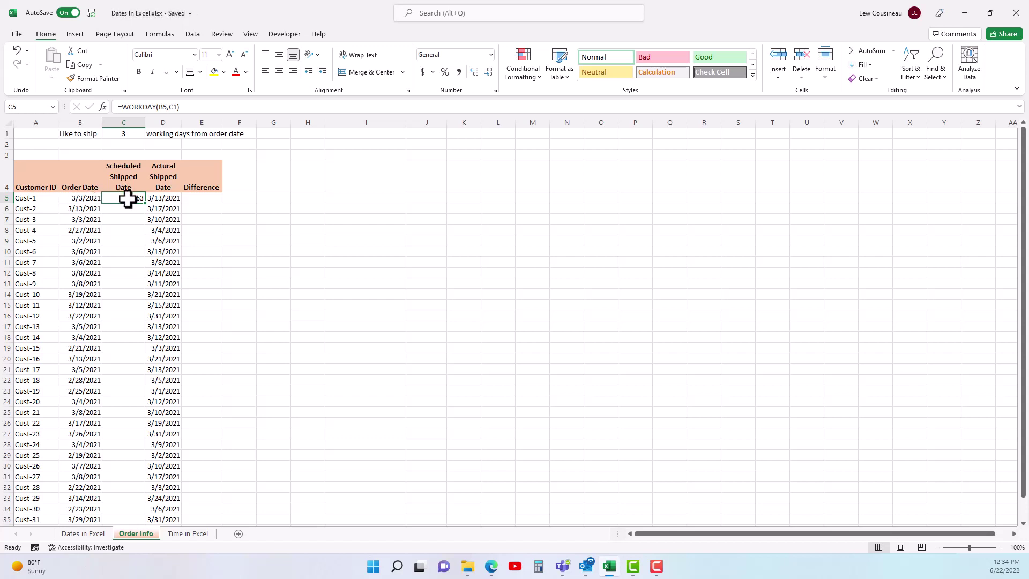
left_click(490, 56)
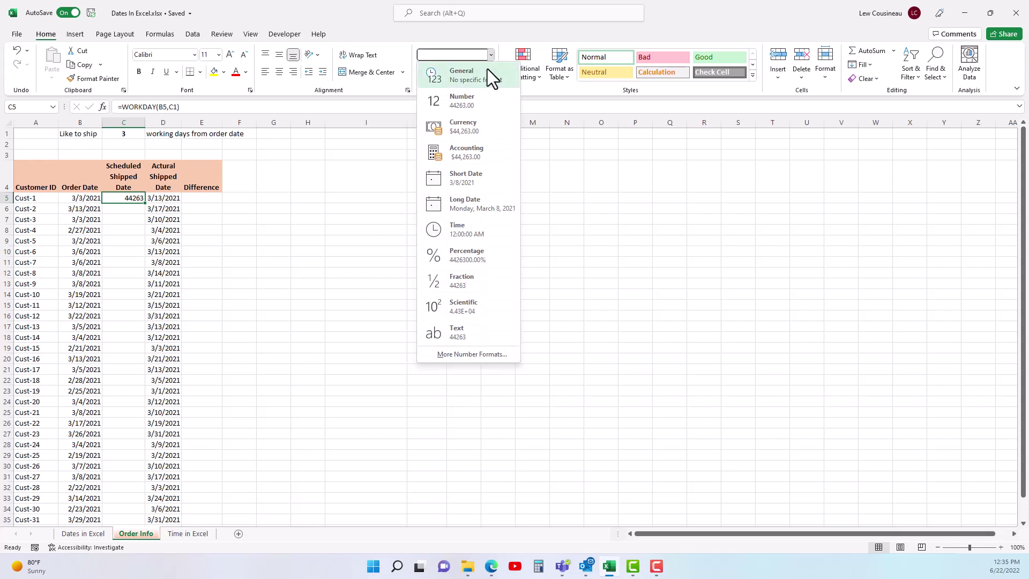
left_click(472, 178)
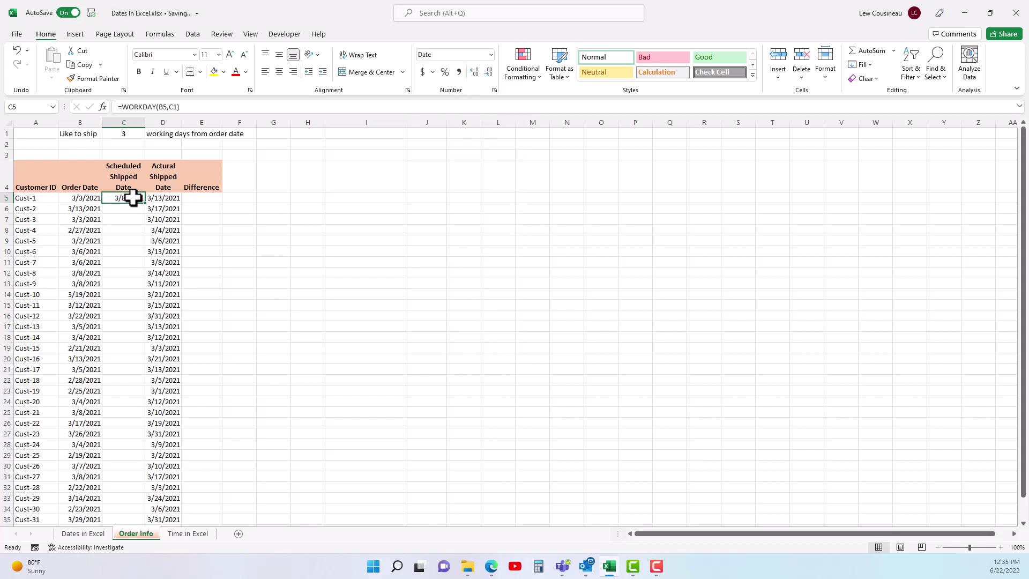
Step: Format the order date in B5 as Long Date and widen column B to fit it
left_click(74, 198)
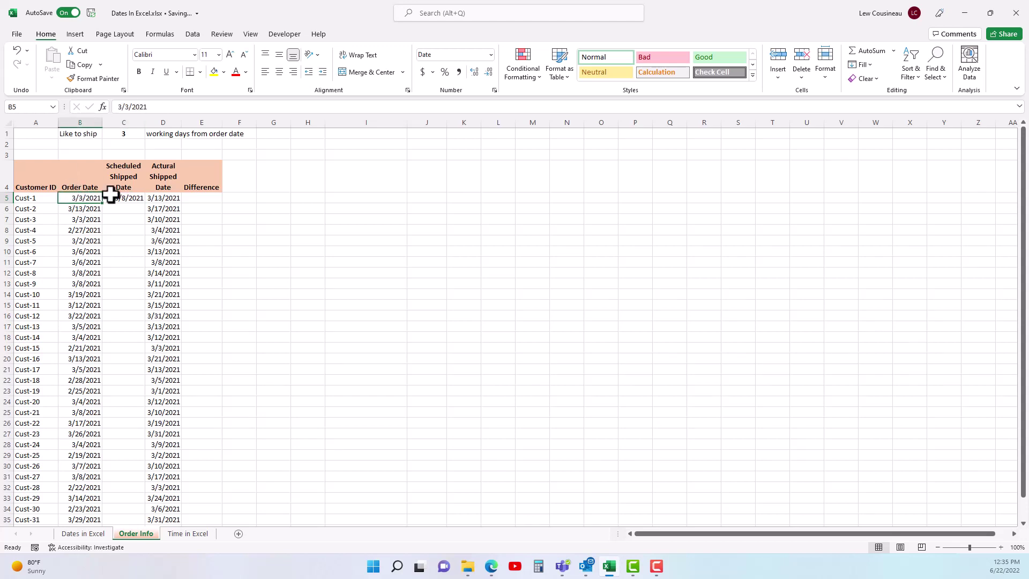
left_click(490, 55)
left_click(490, 207)
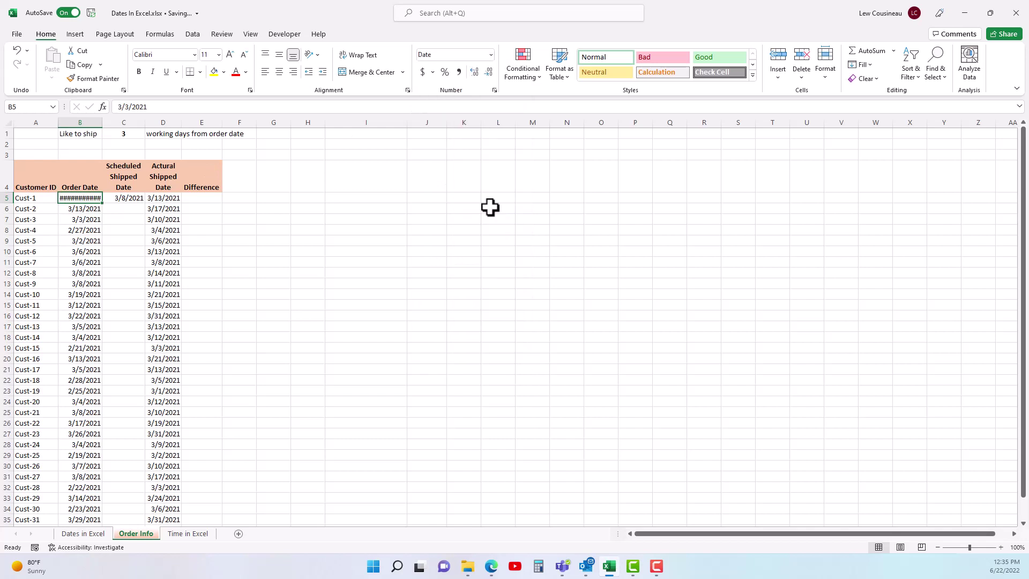
left_click_drag(103, 122, 145, 123)
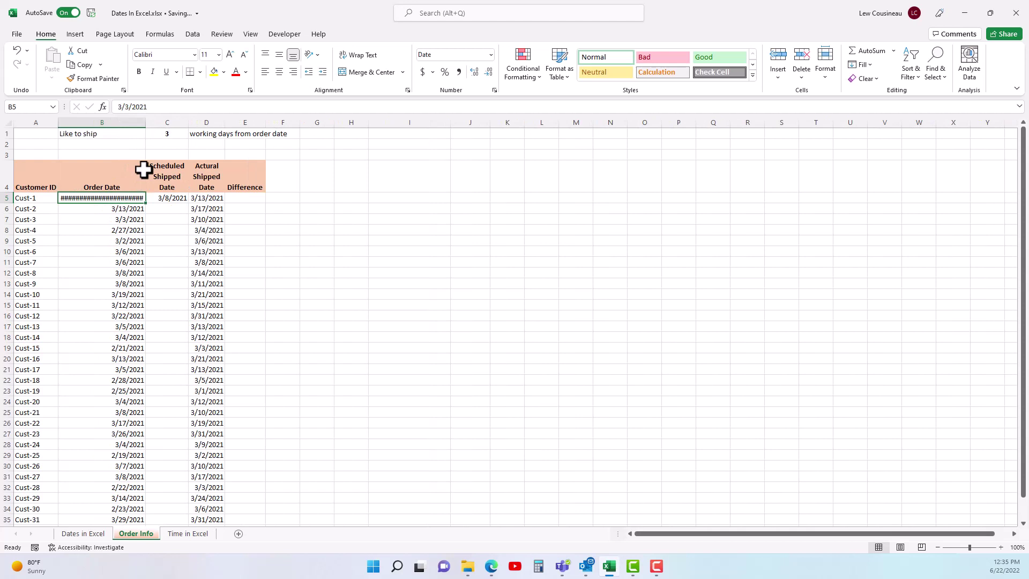
double_click(145, 122)
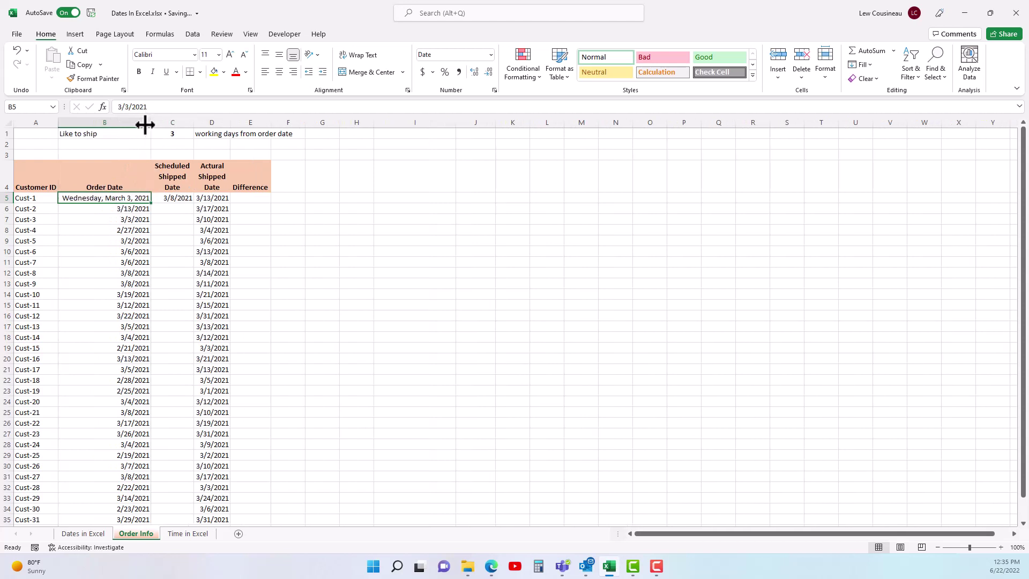
Step: Format C5 as Long Date with column C fitted to it, and check the C1 argument in its WORKDAY formula
left_click(172, 199)
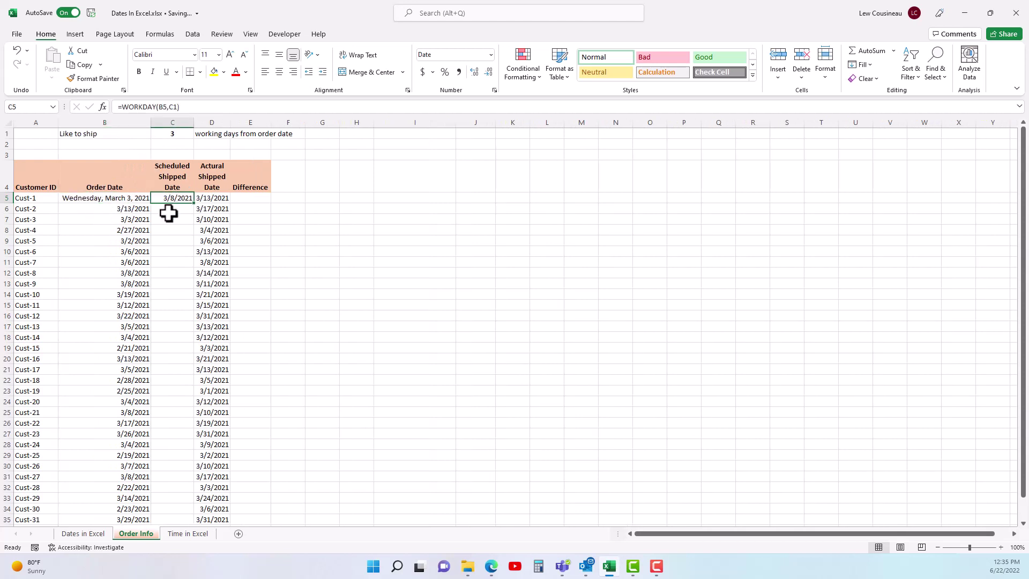
left_click(490, 55)
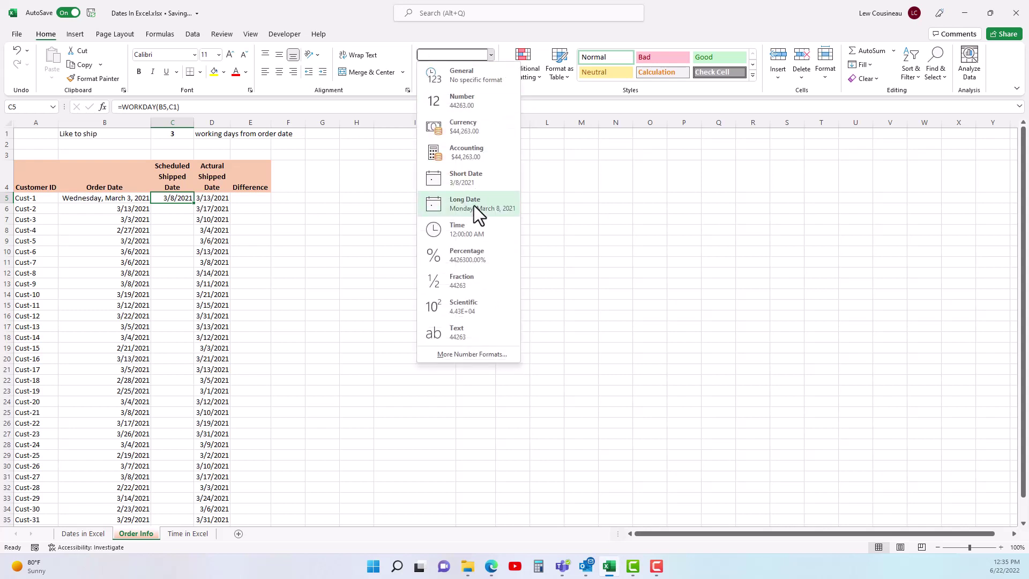
left_click(473, 205)
double_click(193, 122)
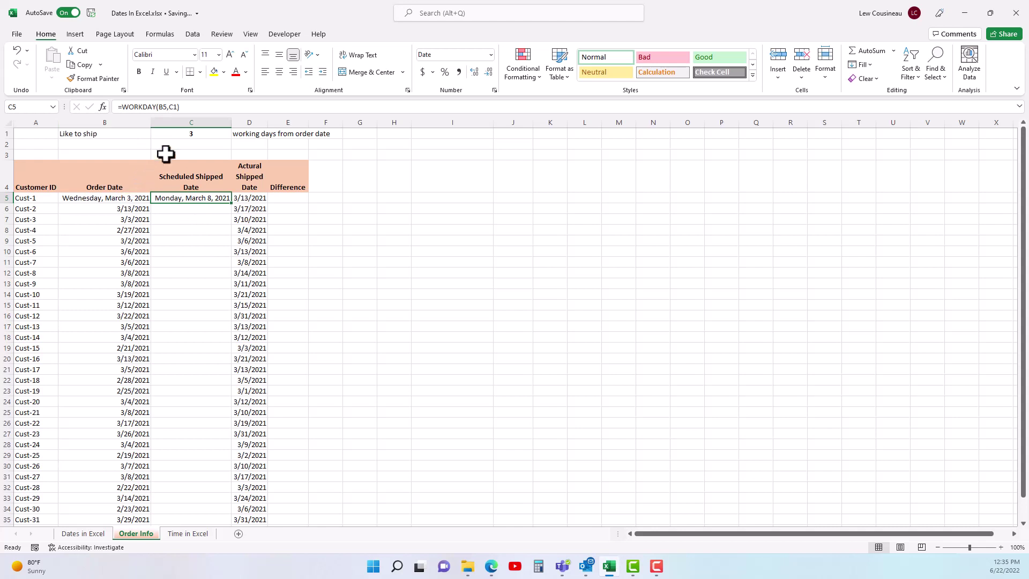
double_click(175, 106)
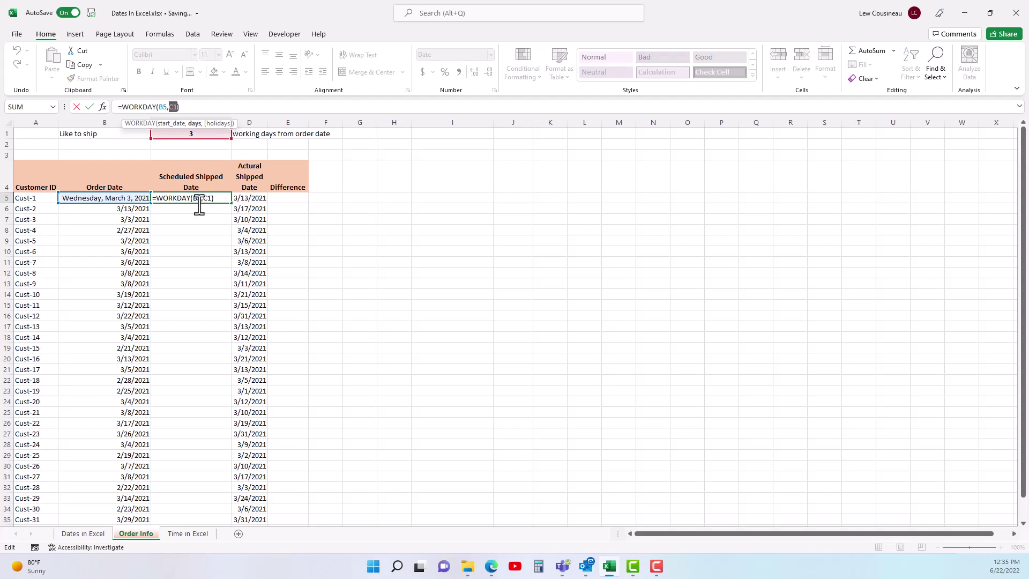
key("ctrl+Return")
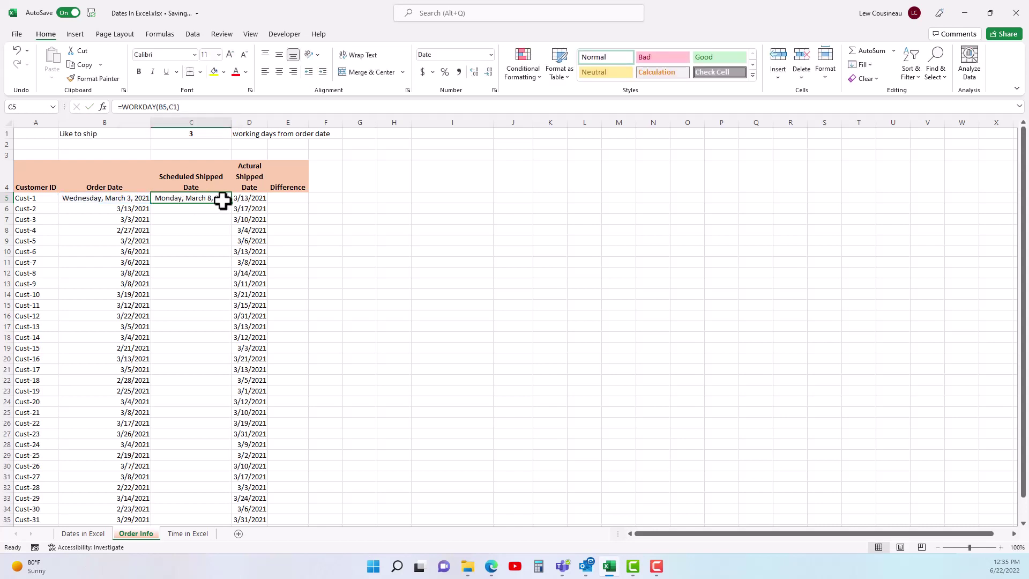
Step: Widen the Difference column and enter =NETWORKDAYS(D5,B5) in E5
left_click(281, 200)
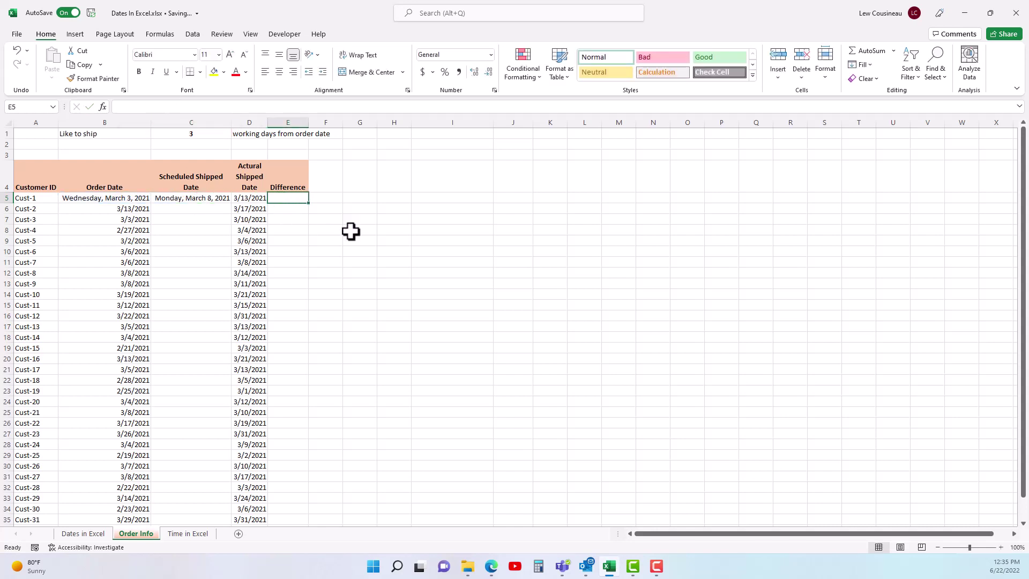
left_click_drag(307, 122, 340, 124)
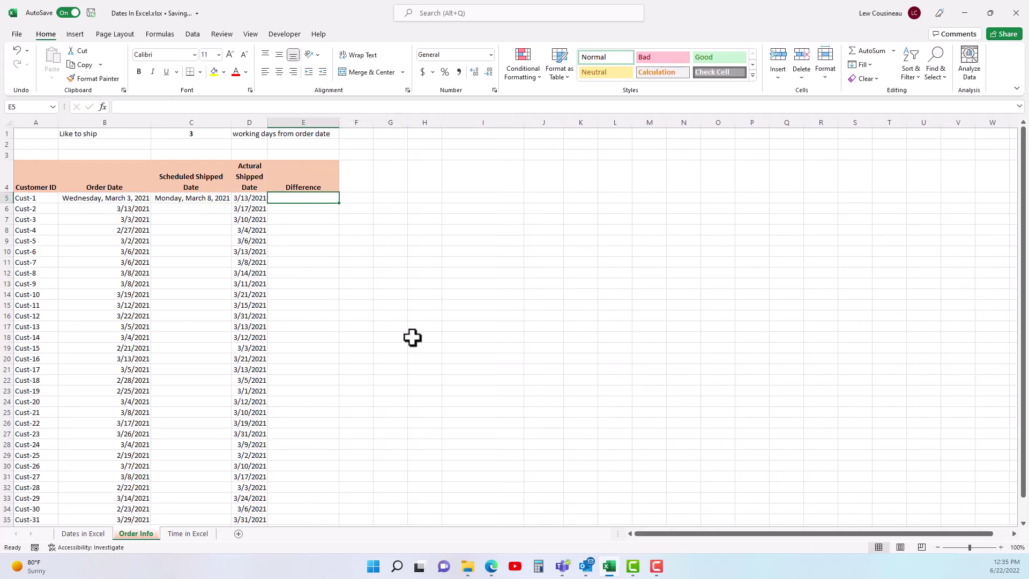
type("=nt")
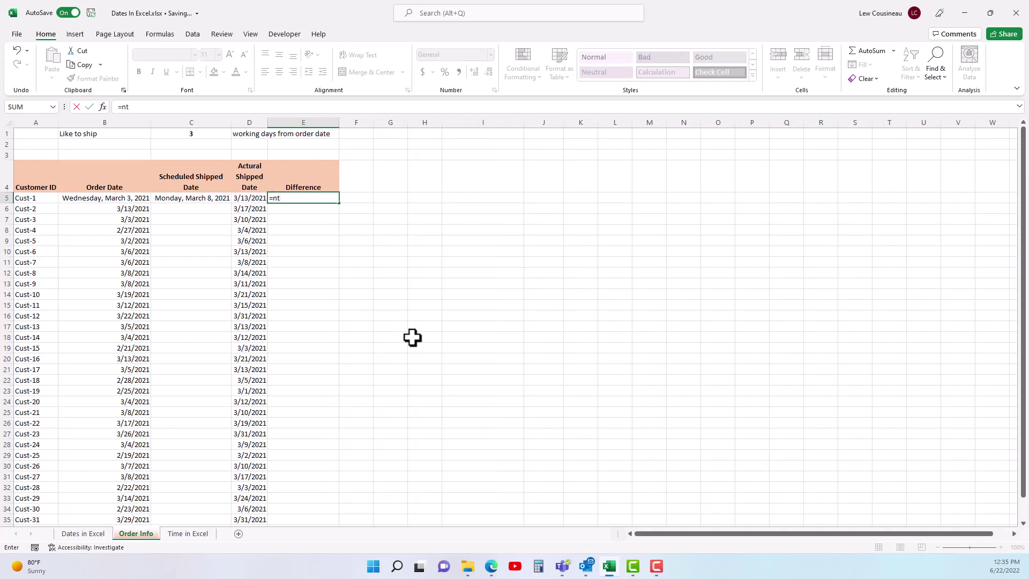
key("BackSpace")
type("etw")
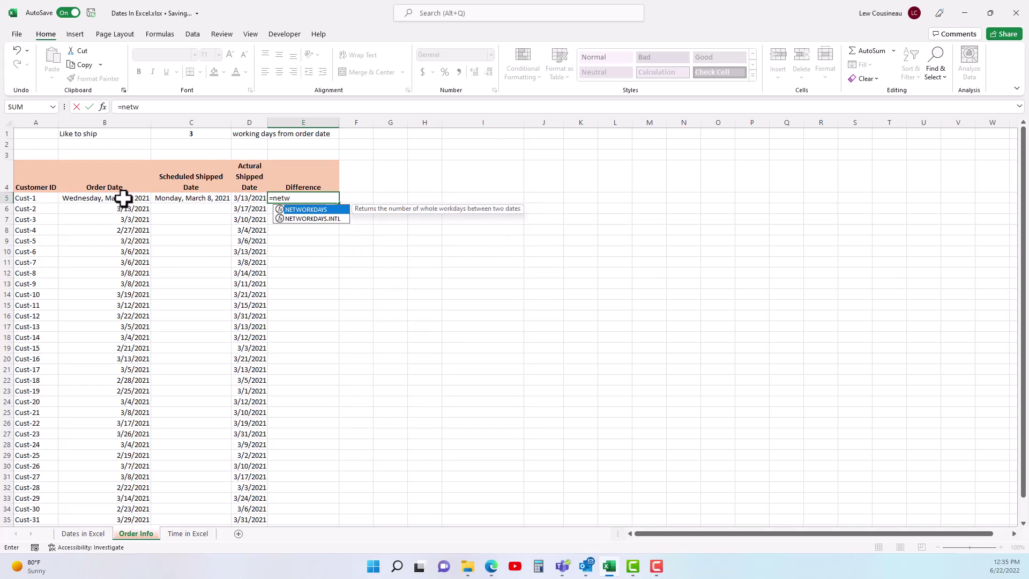
key("Tab")
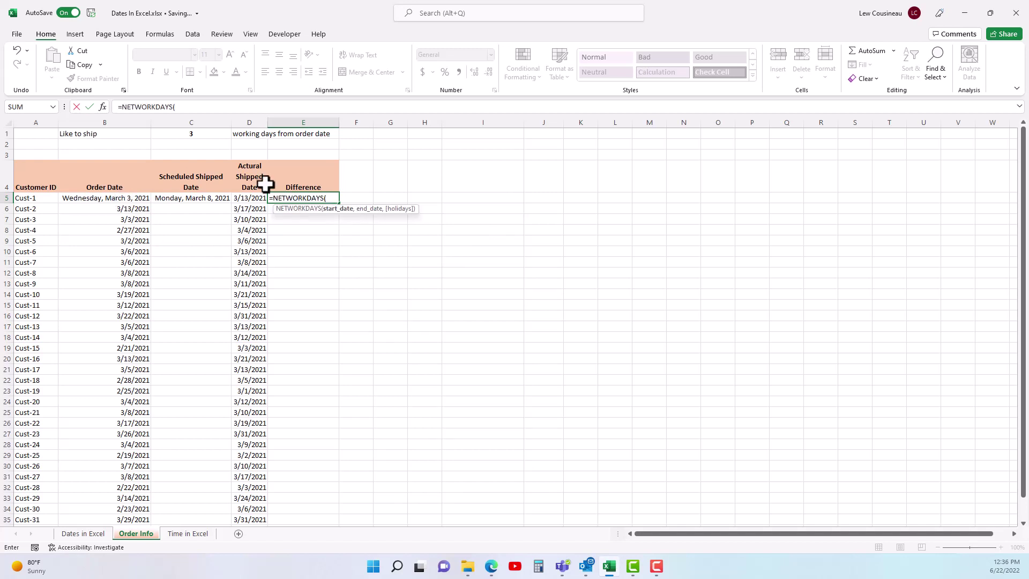
left_click(119, 198)
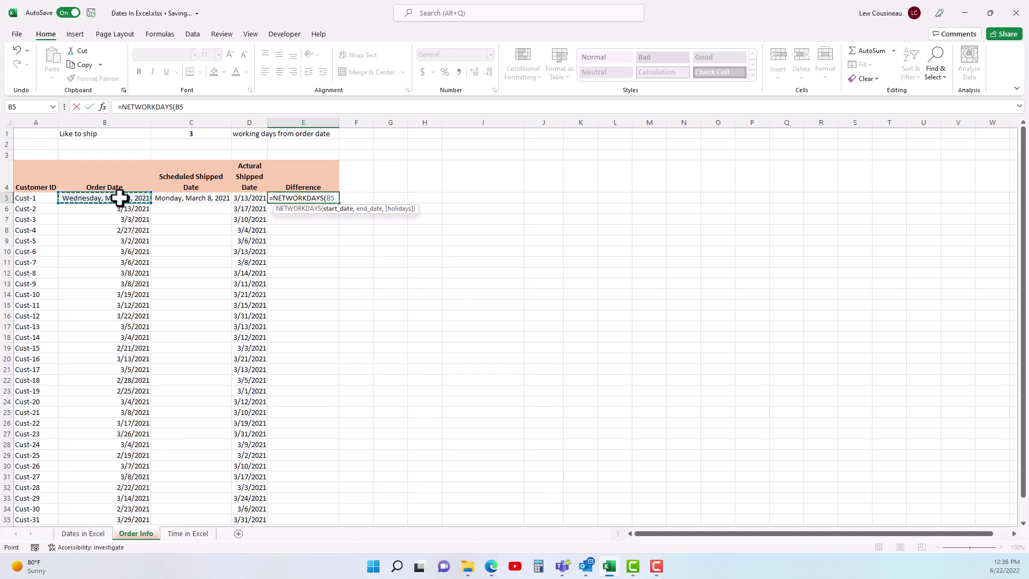
left_click(249, 197)
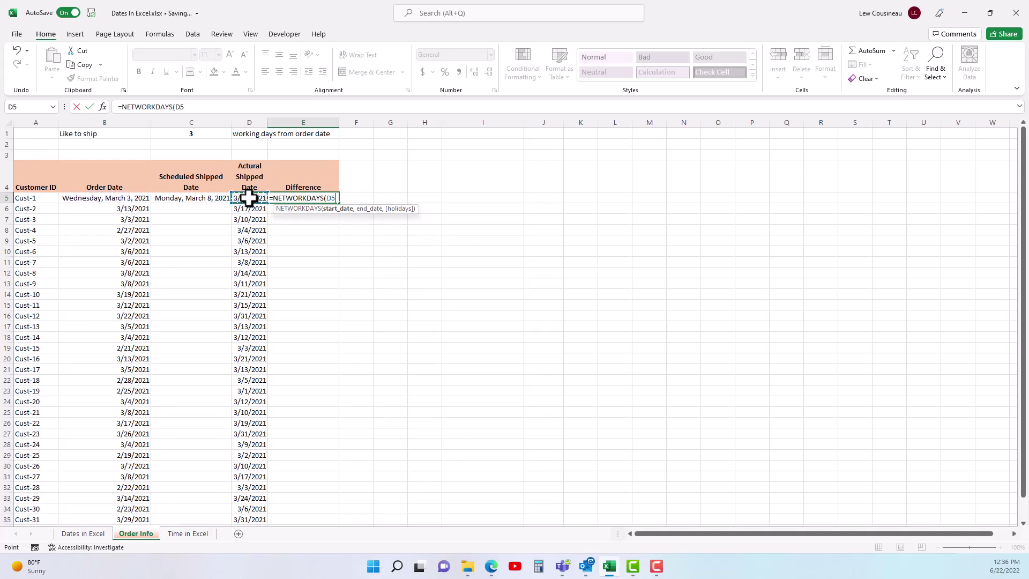
type(",")
left_click(128, 198)
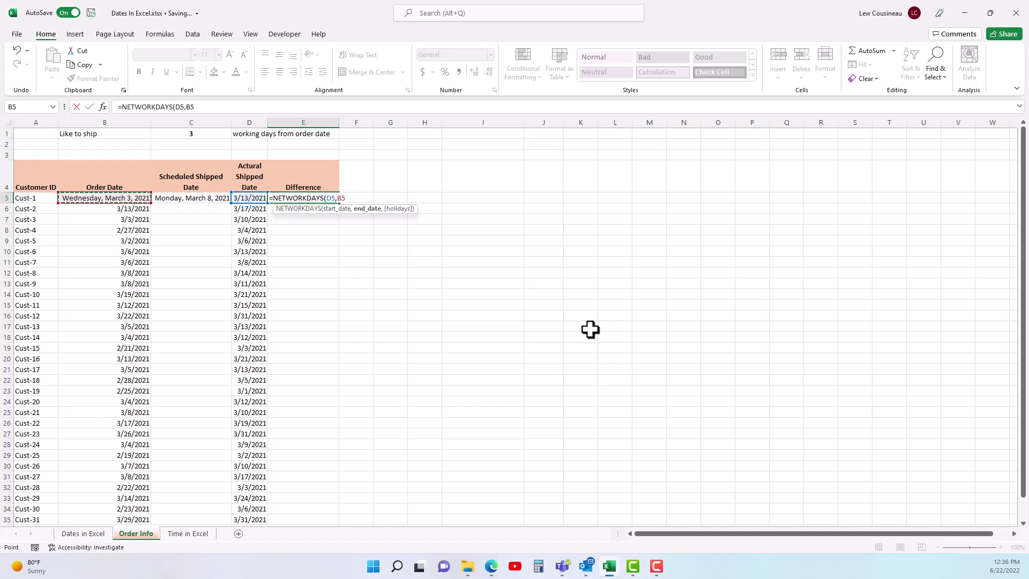
type(")")
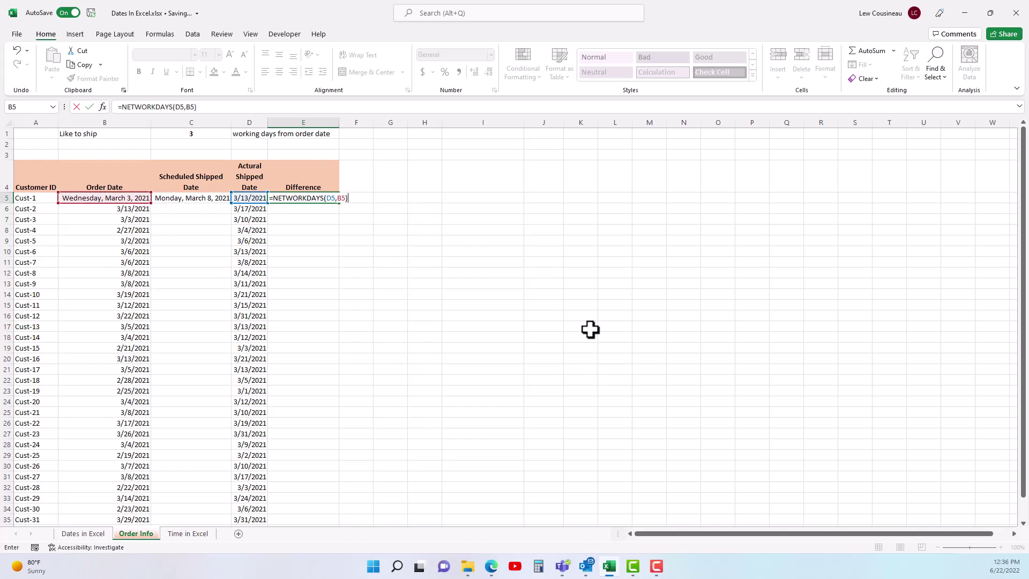
key("Return")
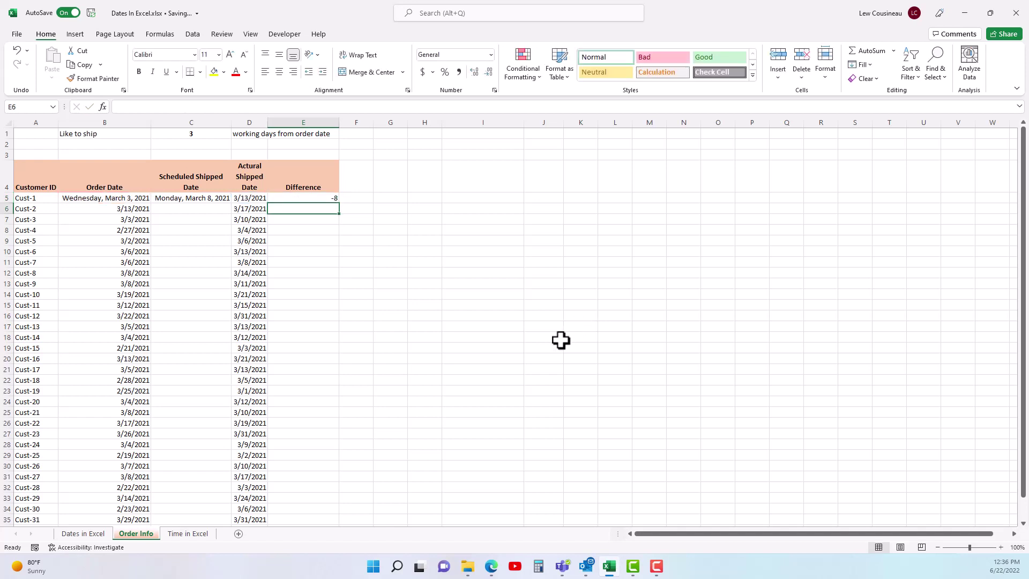
Step: Change the formula in E5 to =NETWORKDAYS(B5,D5), with the order date as start date, and widen column E slightly
double_click(327, 196)
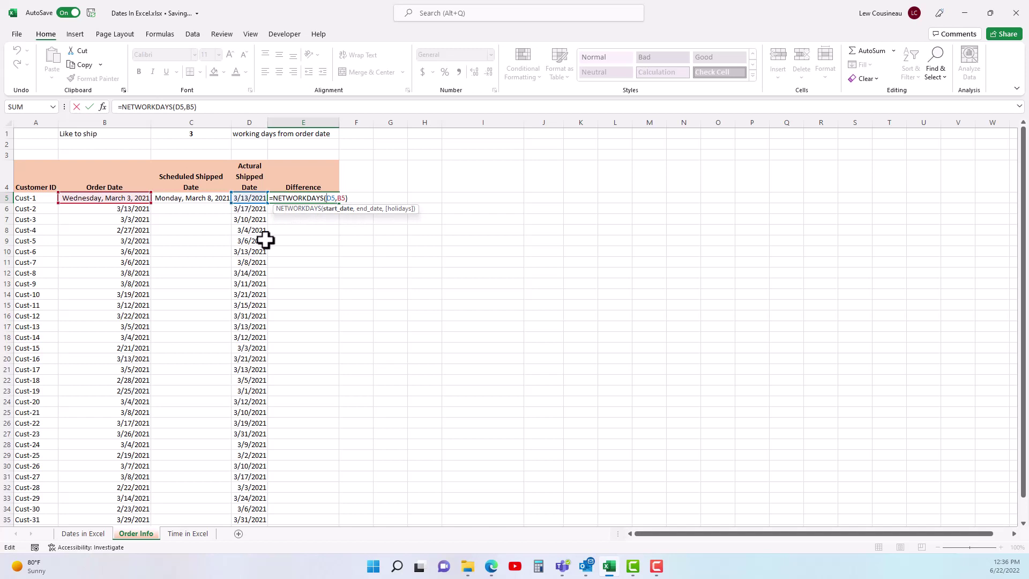
left_click(115, 198)
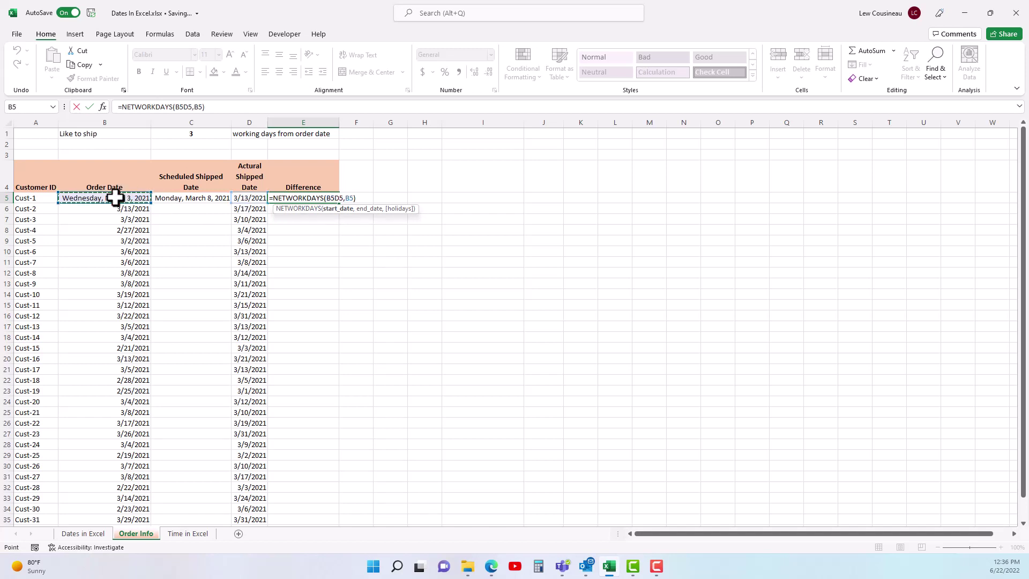
key("Delete")
key("Delete")
key("Delete")
key("Delete")
key("Delete")
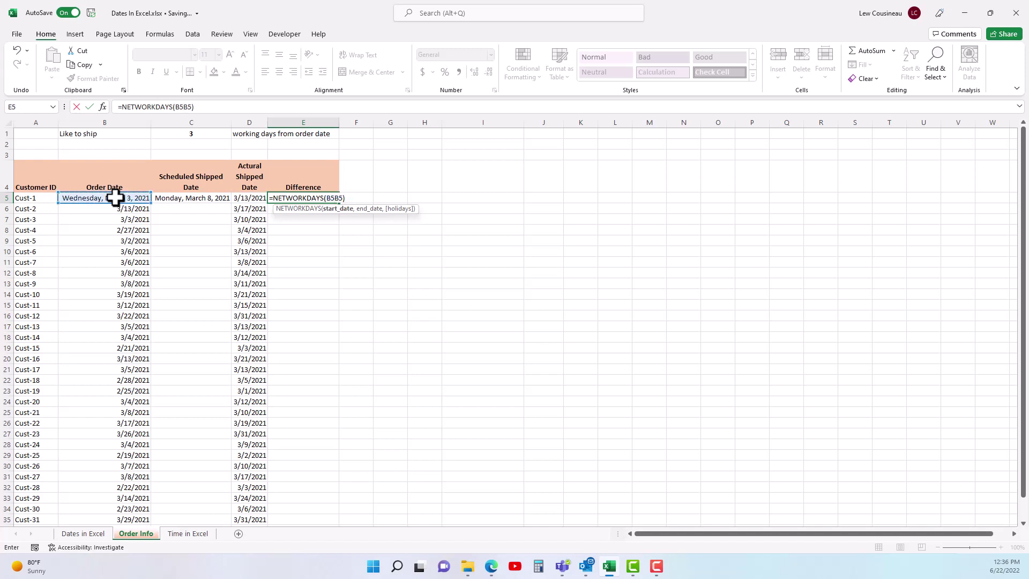
scroll(225, 212, "right", 1)
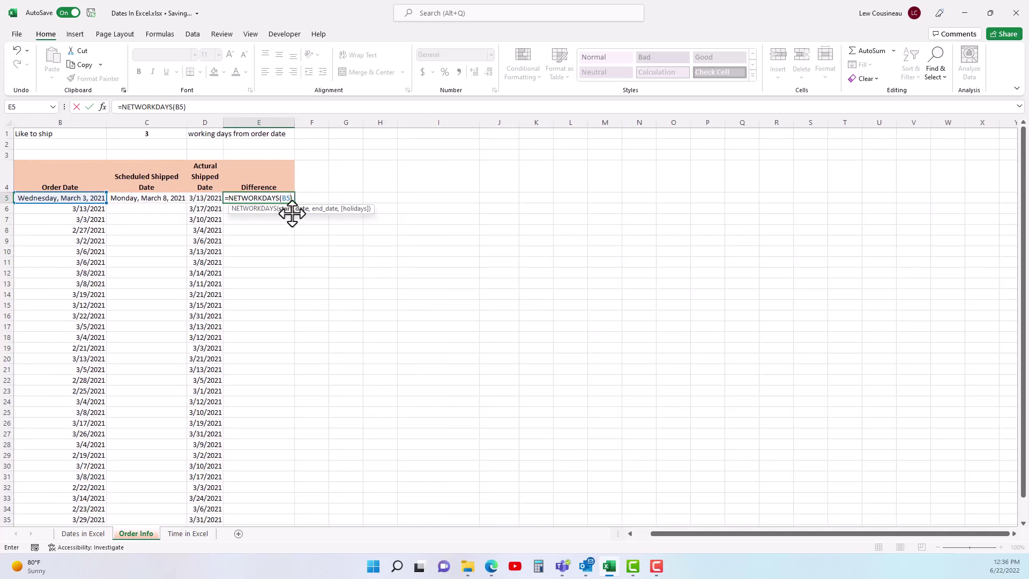
type(",")
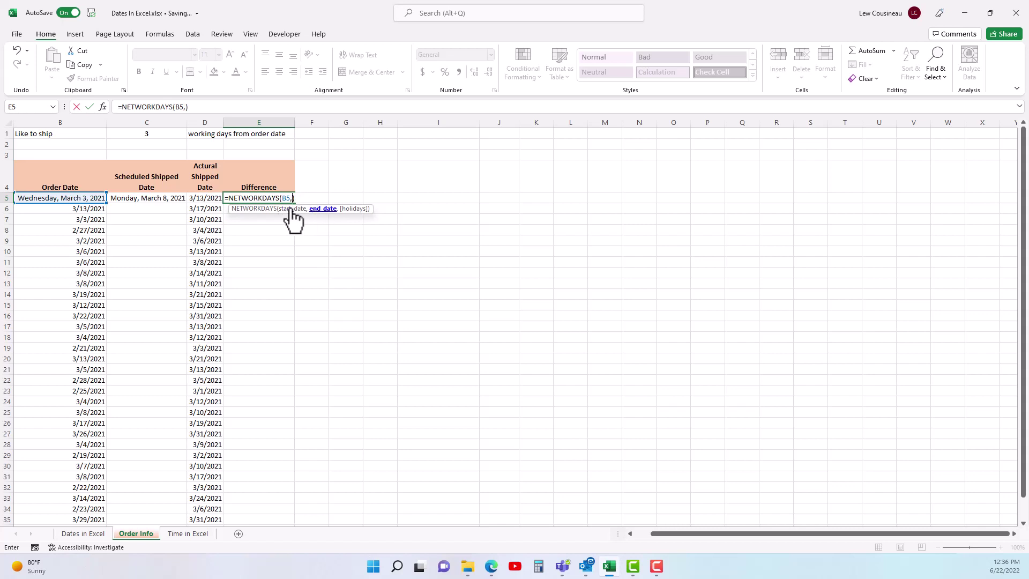
left_click(194, 198)
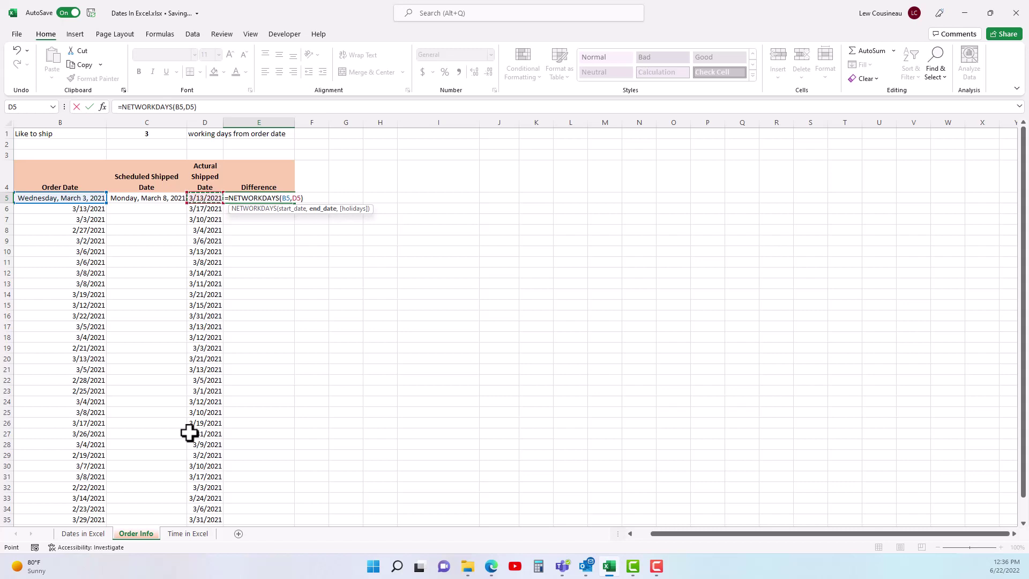
key("Return")
left_click(275, 199)
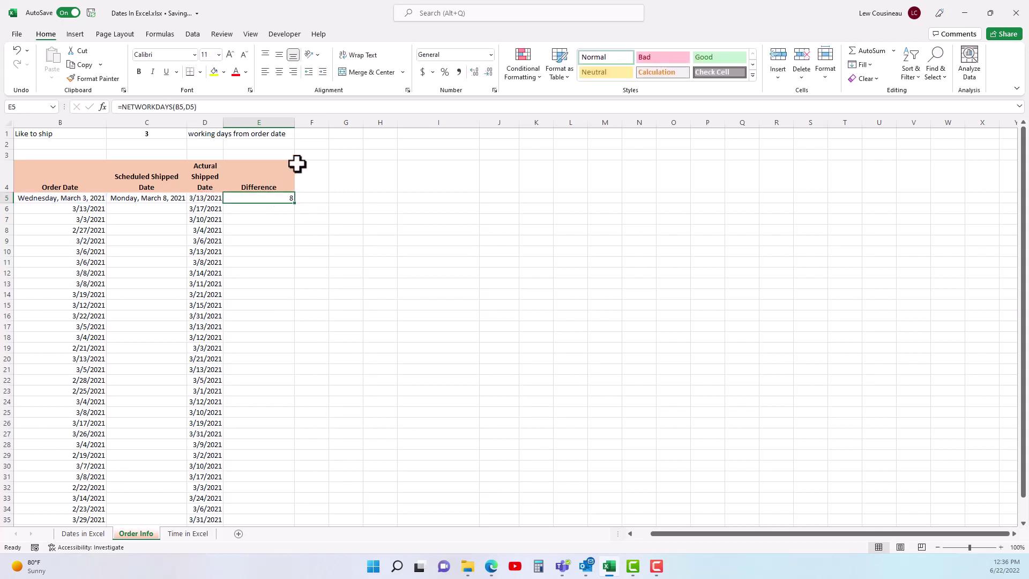
left_click_drag(295, 122, 314, 123)
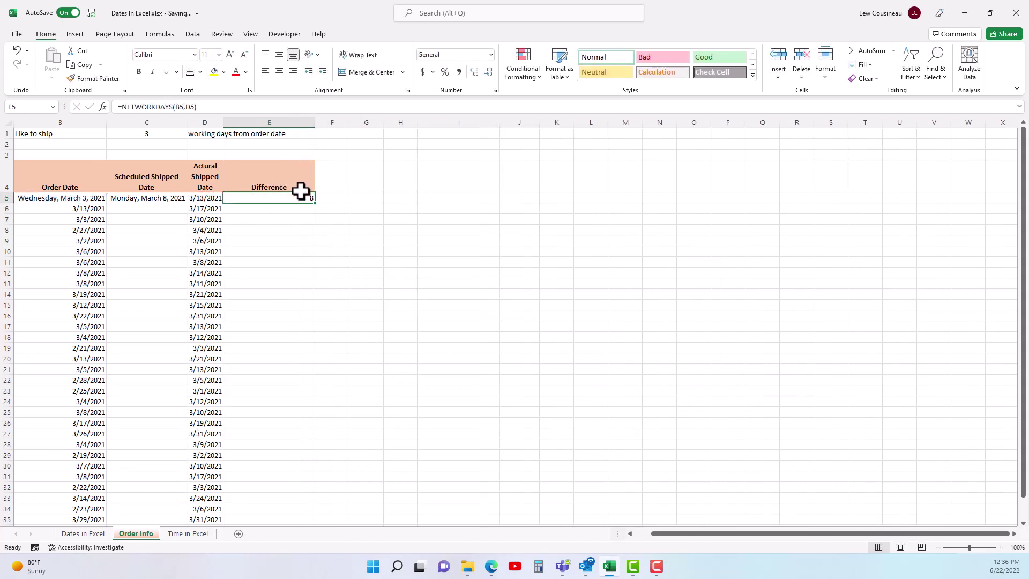
Step: Enter =NETWORKDAYS(B5,C5) in F5 to count the workdays from the order date to the scheduled shipped date
left_click(331, 197)
type("=")
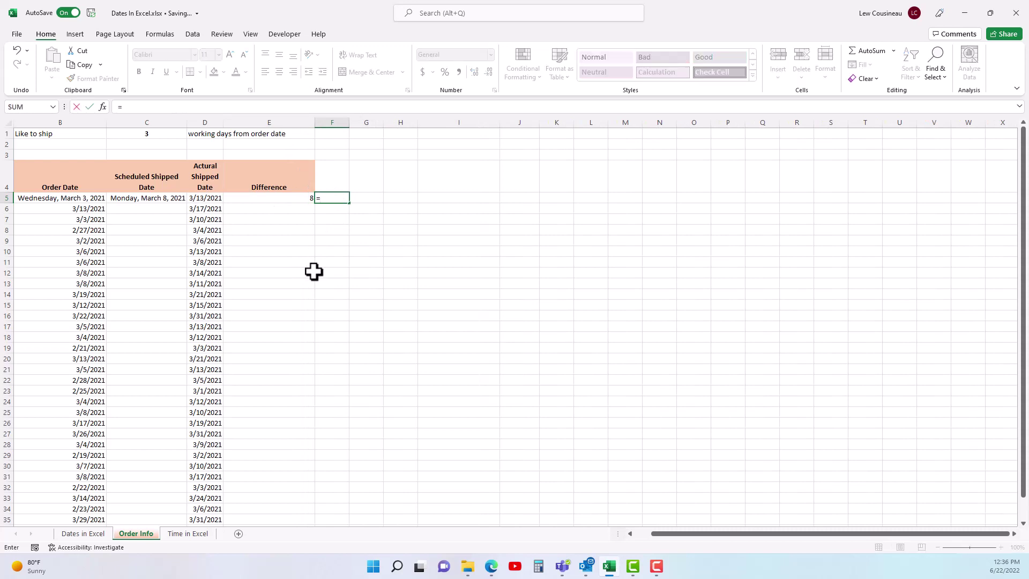
type("net")
key("Tab")
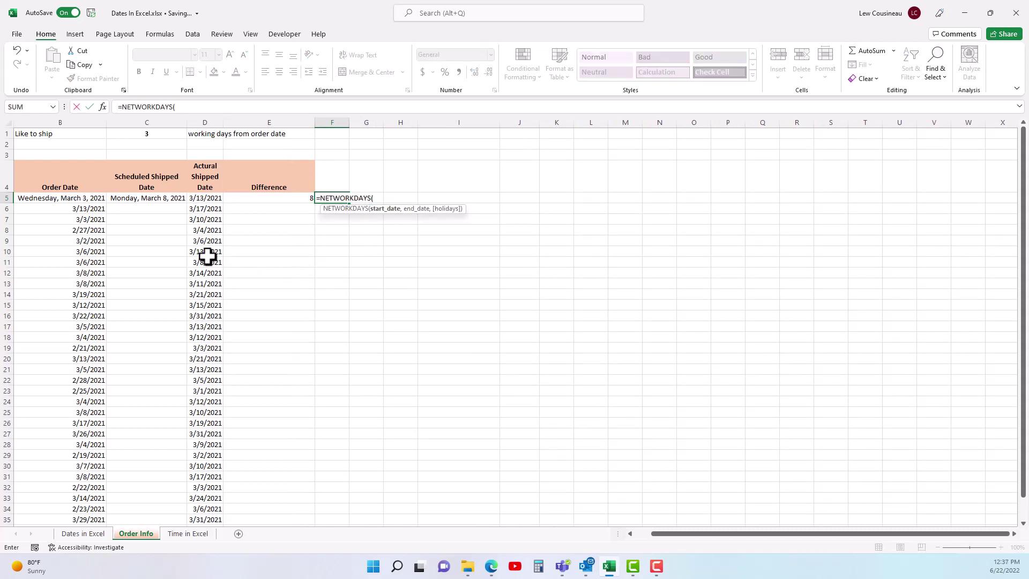
left_click(92, 198)
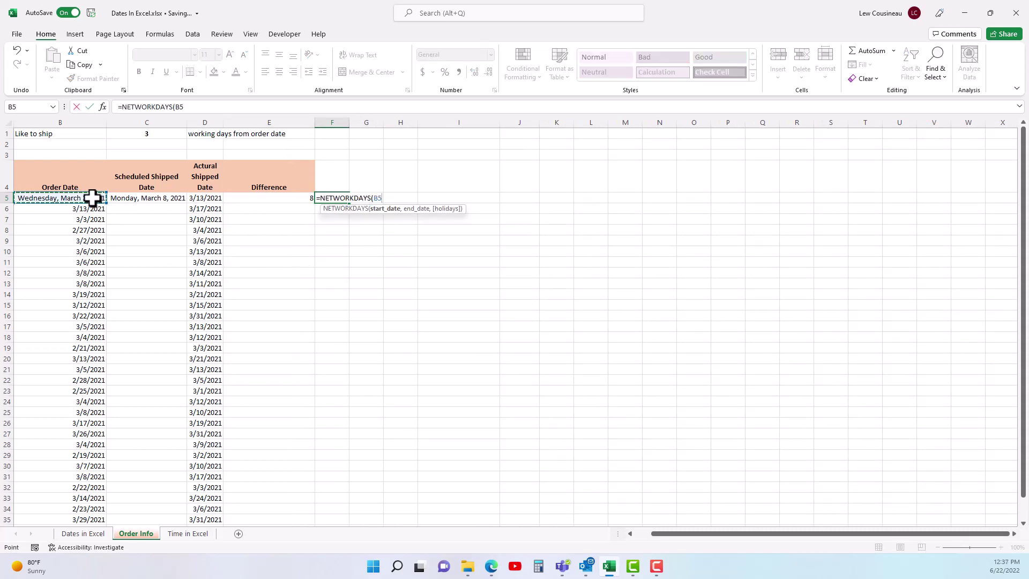
type(",")
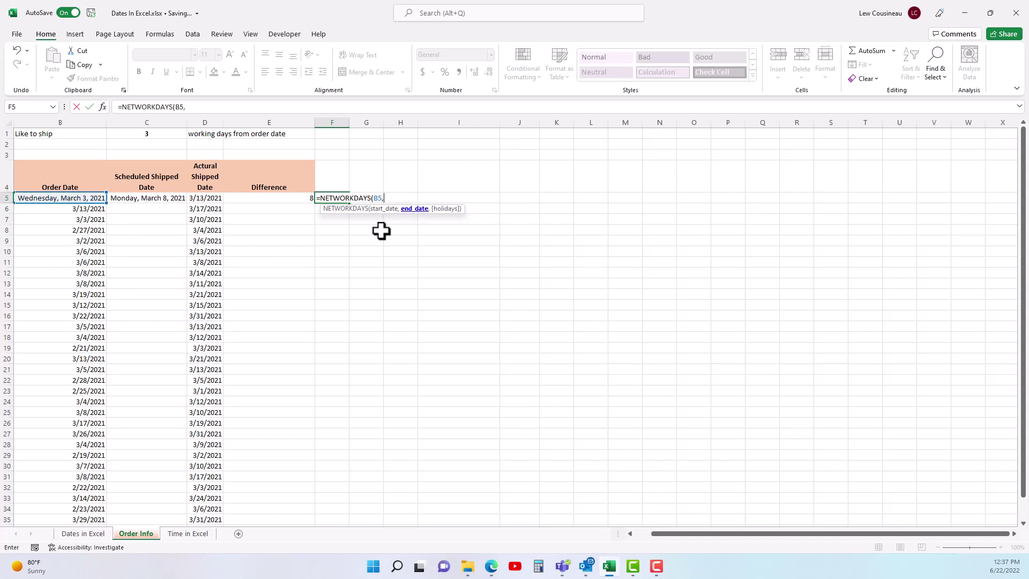
left_click(151, 199)
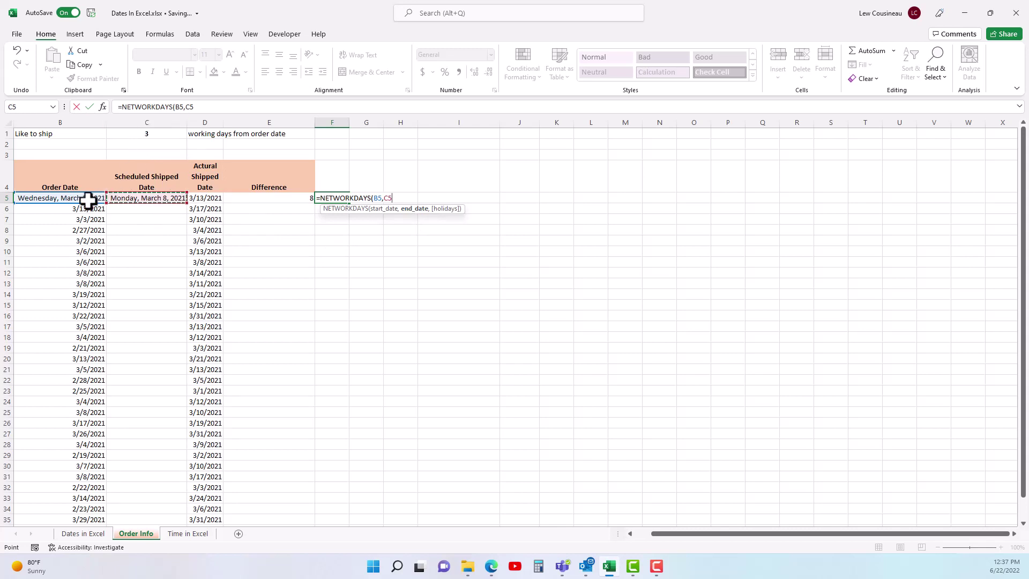
type(")")
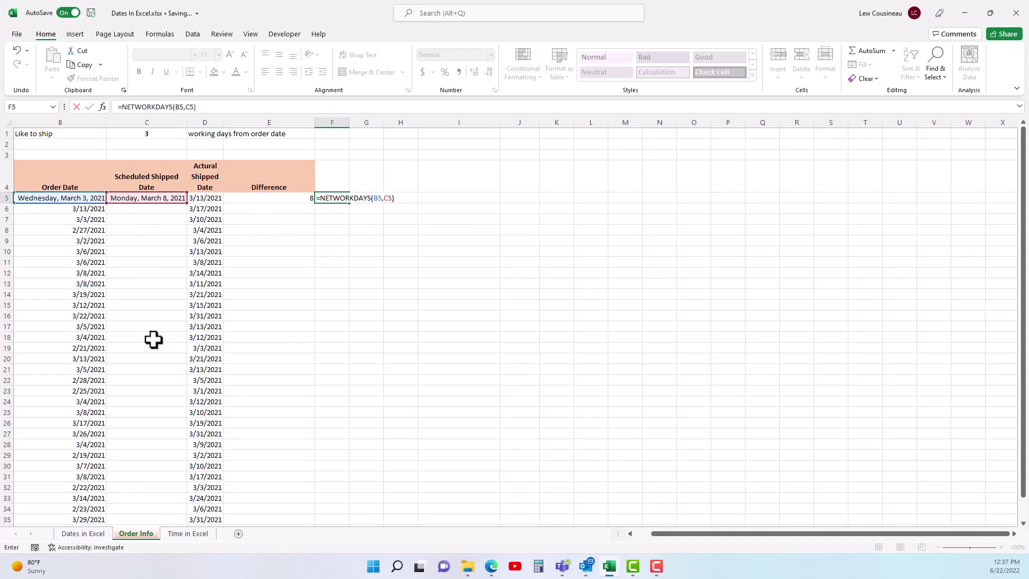
key("Return")
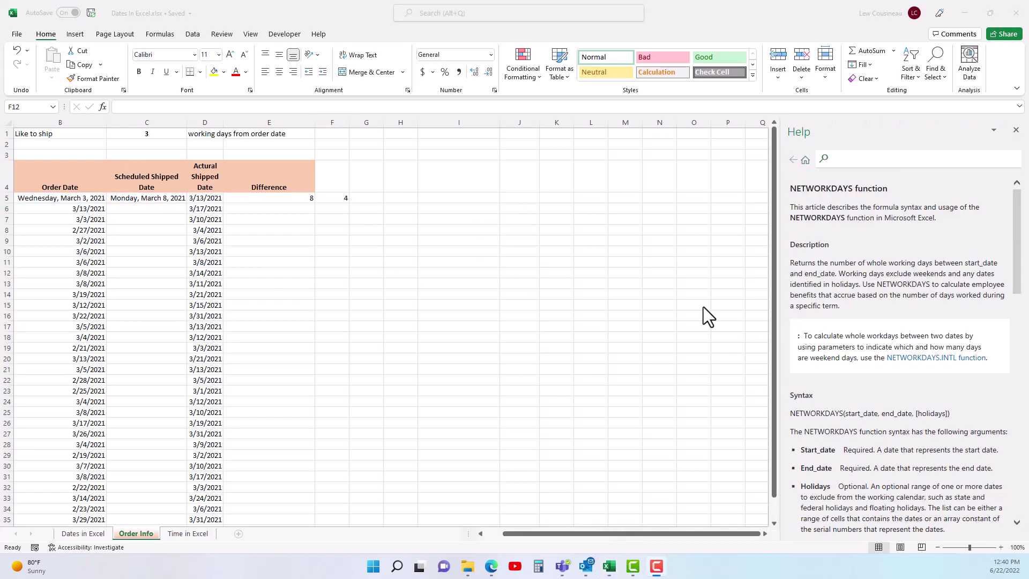
Step: Check the NETWORKDAYS formula in F5 and make the C1 reference absolute in C5, giving =WORKDAY(B5,$C$1)
left_click(331, 198)
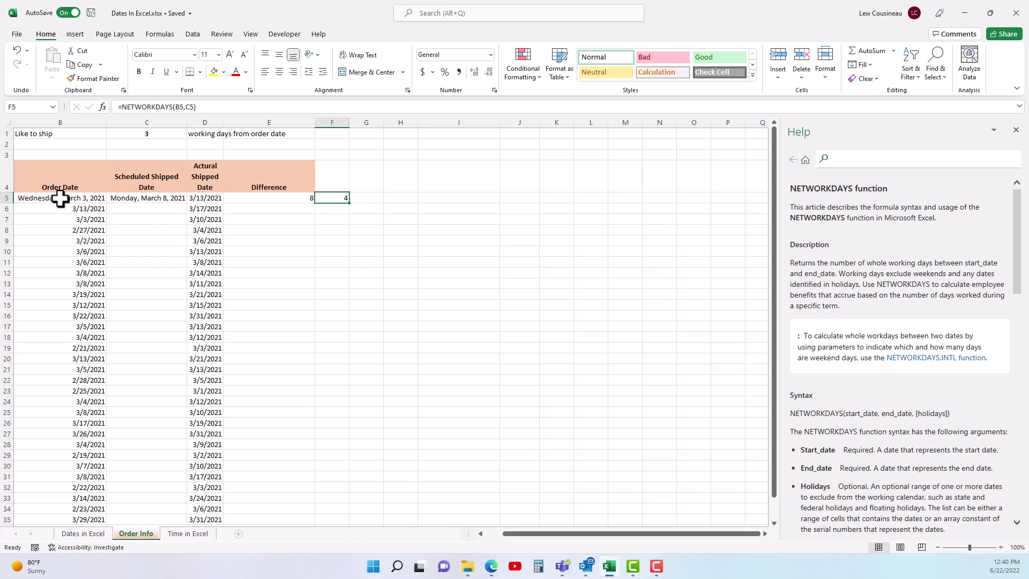
left_click(145, 197)
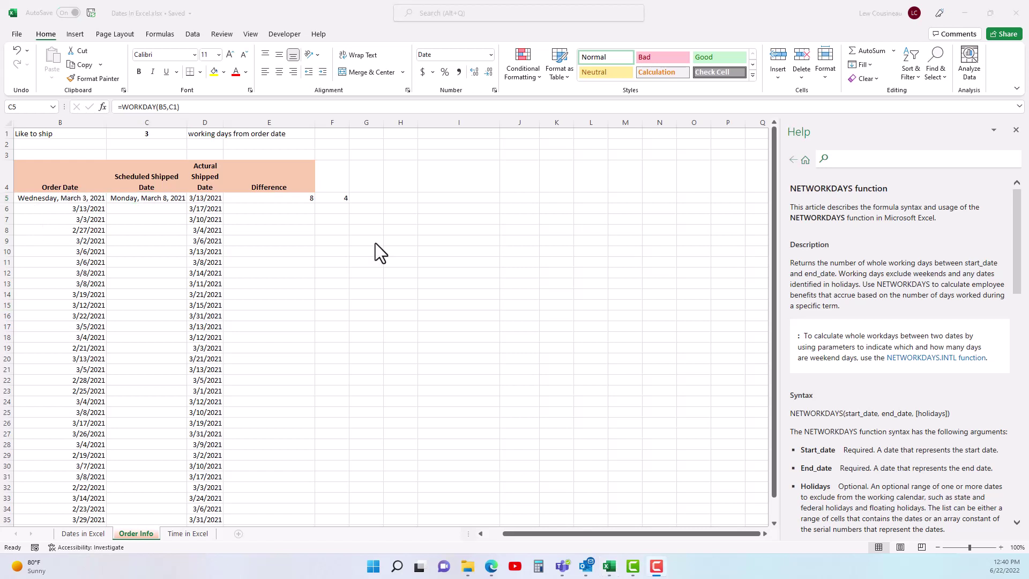
double_click(145, 199)
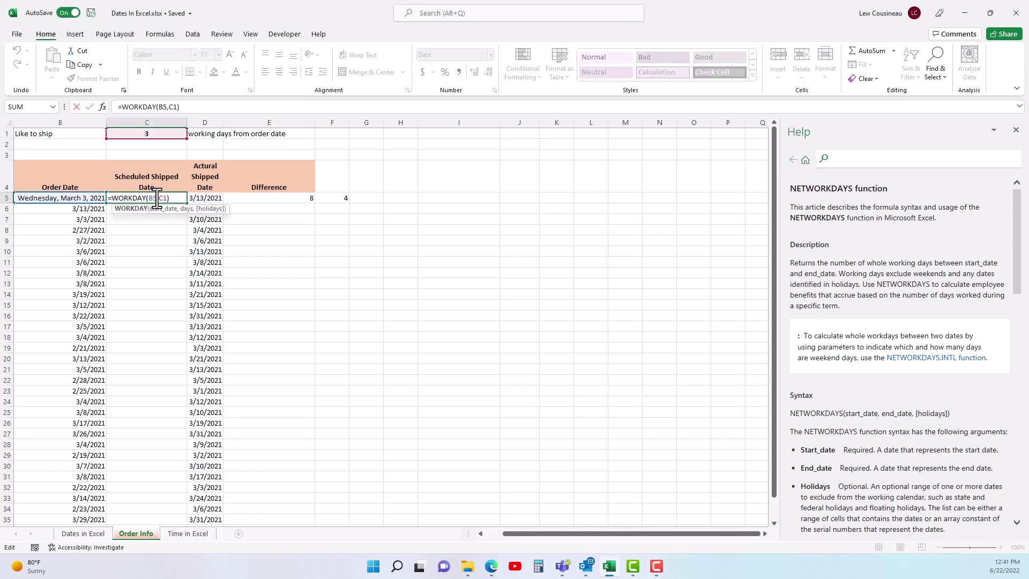
left_click(165, 199)
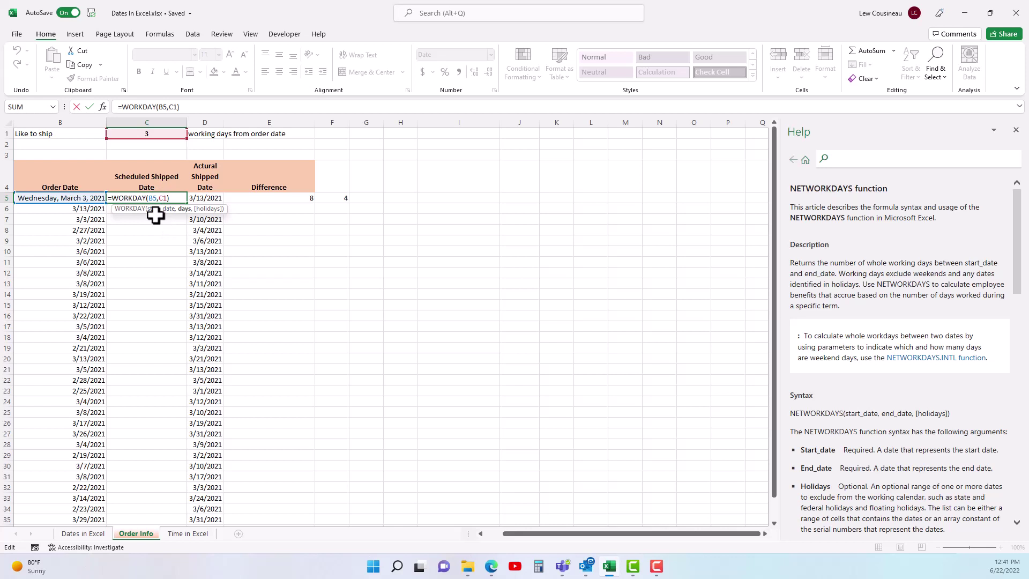
key("F4")
key("Return")
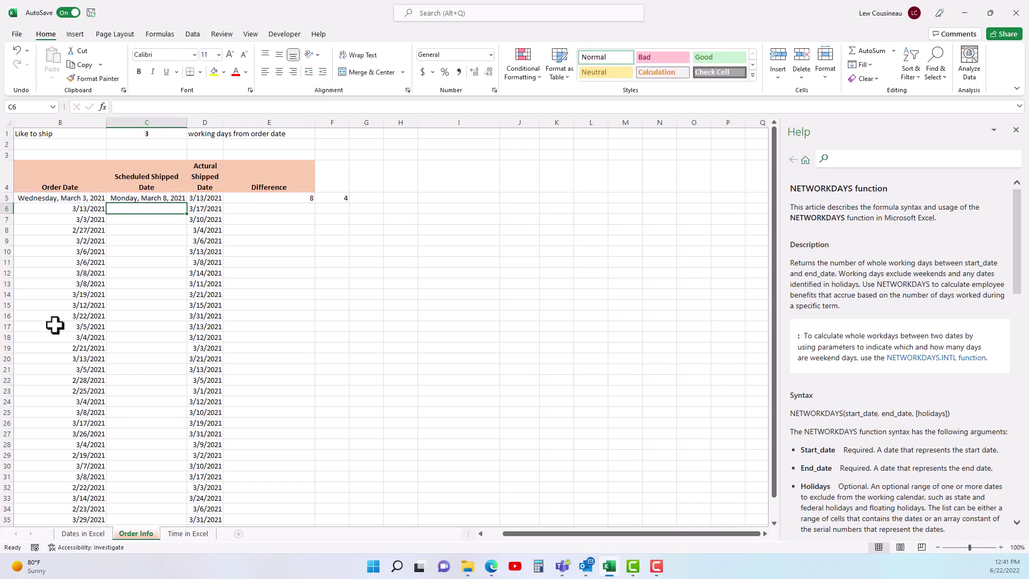
Step: Fill the WORKDAY formula from C5 down the Scheduled Shipped Date column and autofit the column's width
left_click(155, 199)
double_click(187, 204)
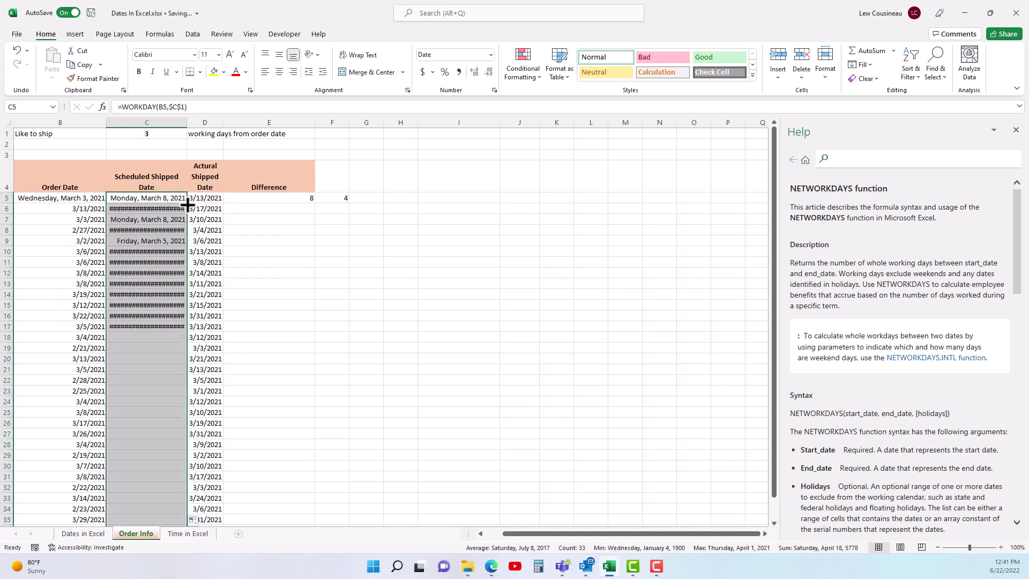
double_click(185, 125)
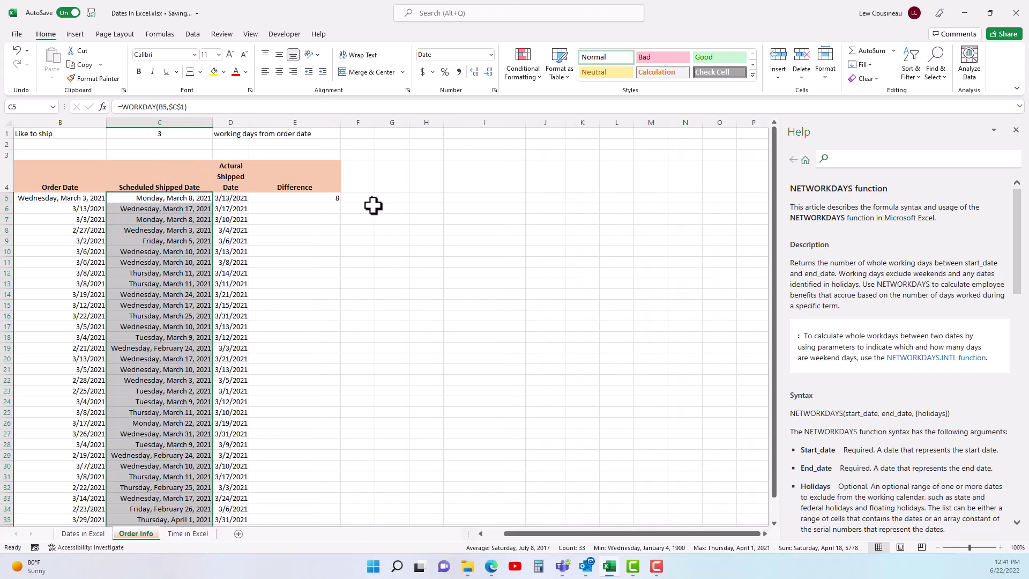
Step: Fill the NETWORKDAYS formula from E5 down the Difference column and open the Time in Excel sheet
left_click(306, 198)
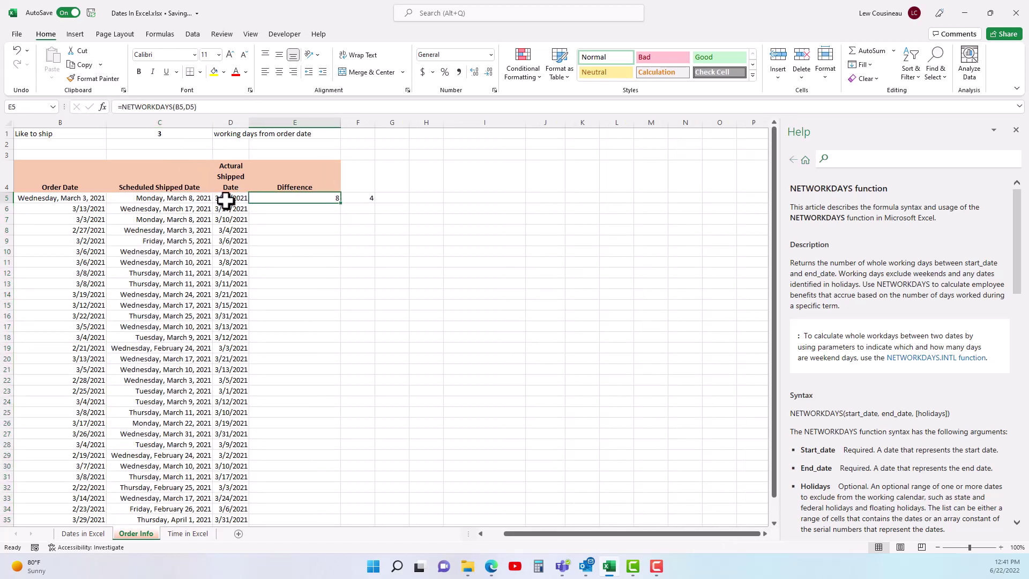
double_click(341, 203)
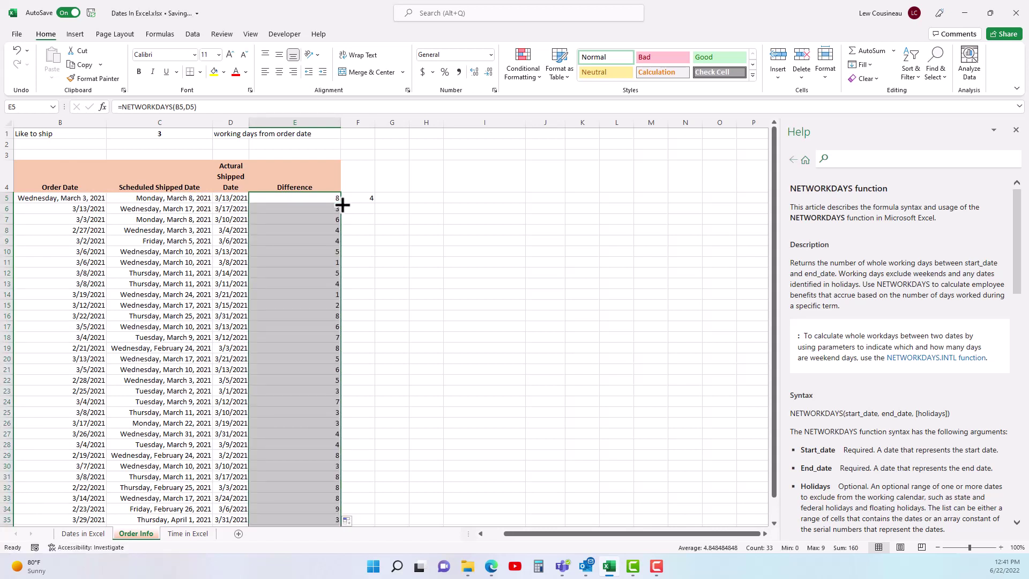
left_click(192, 534)
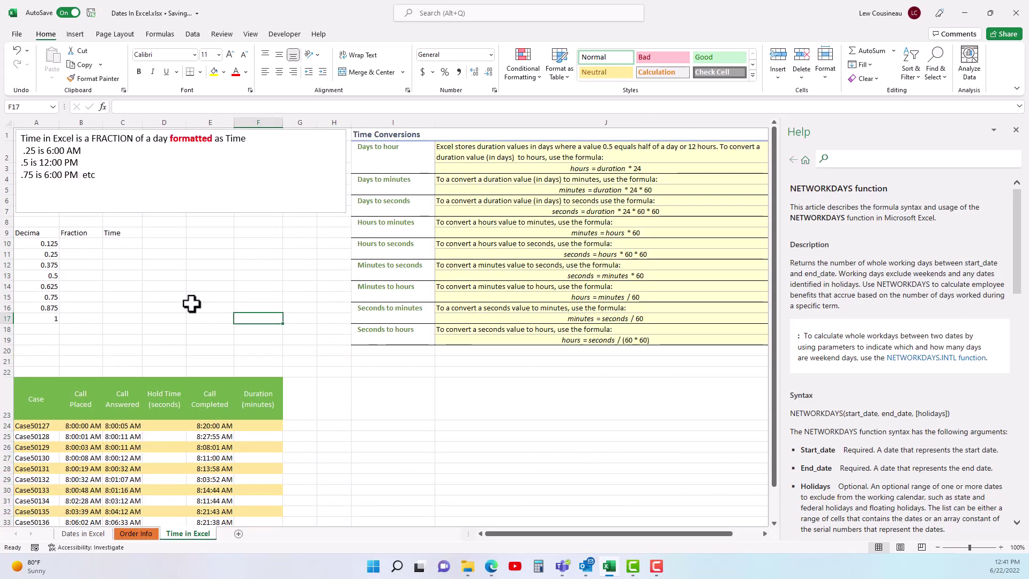
Step: Examine the text box explaining that time is a formatted fraction of a day, including the .25, .5 and .75 examples
left_click(175, 244)
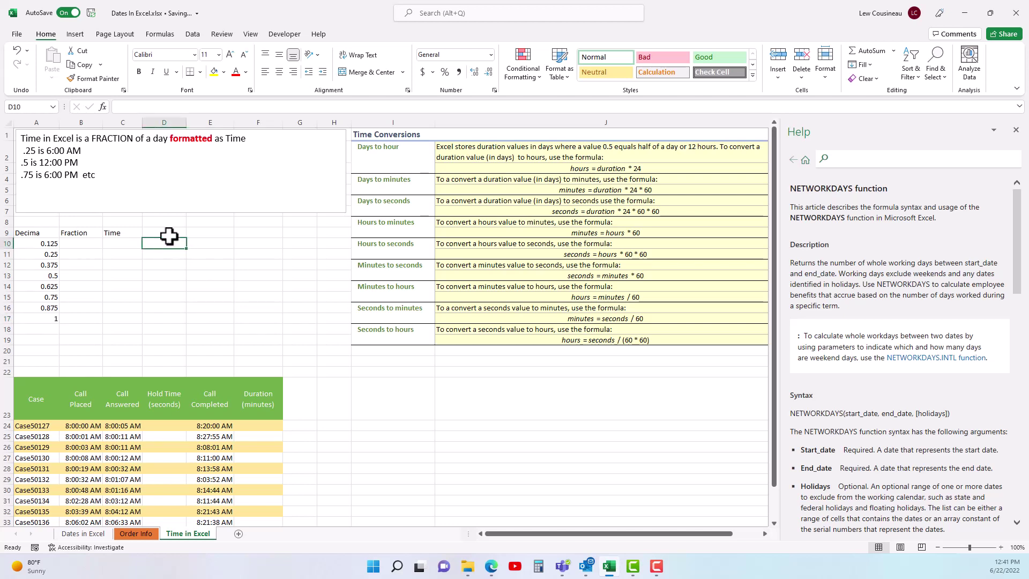
left_click_drag(45, 138, 125, 139)
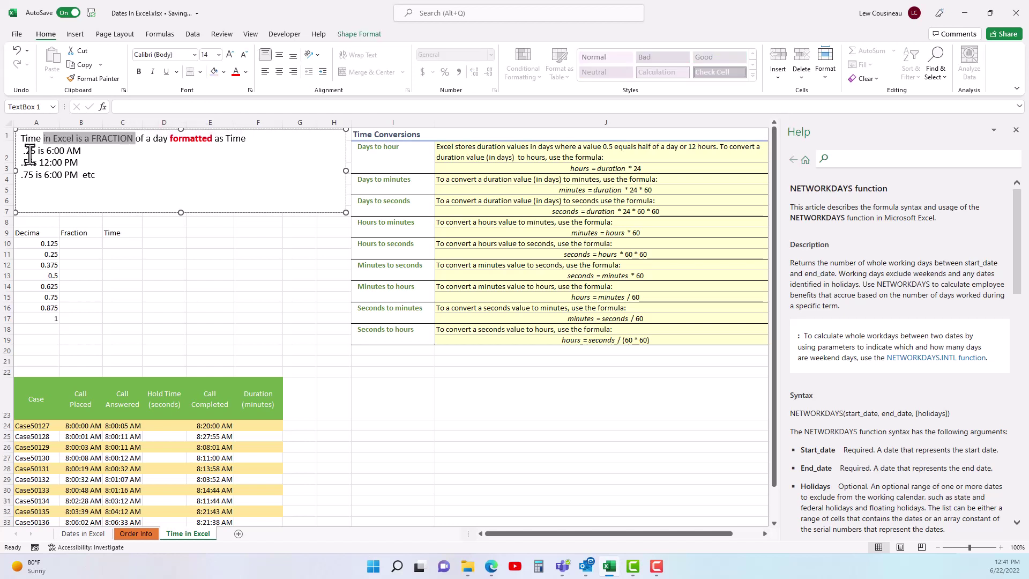
left_click_drag(27, 153, 34, 152)
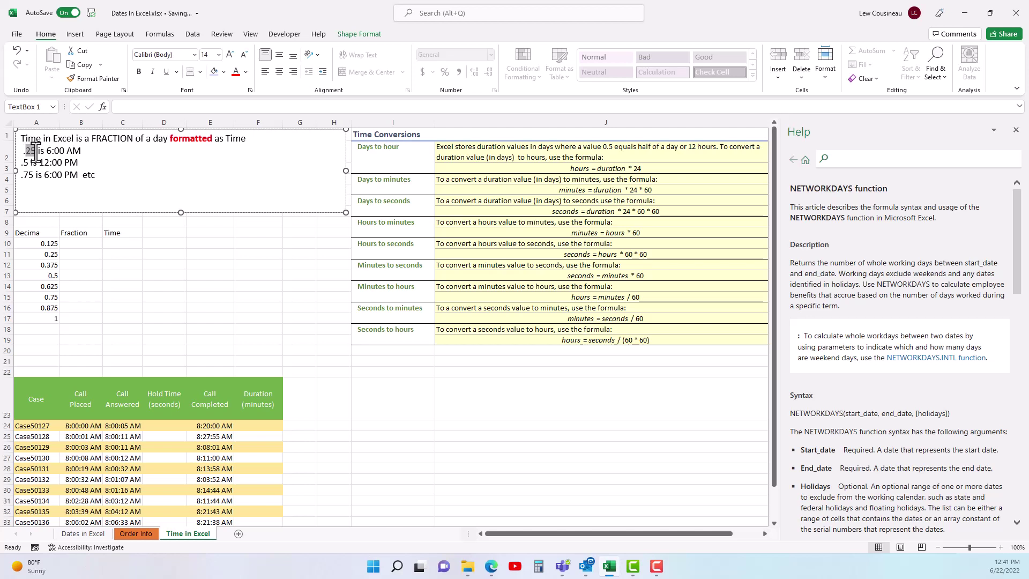
left_click_drag(34, 152, 92, 153)
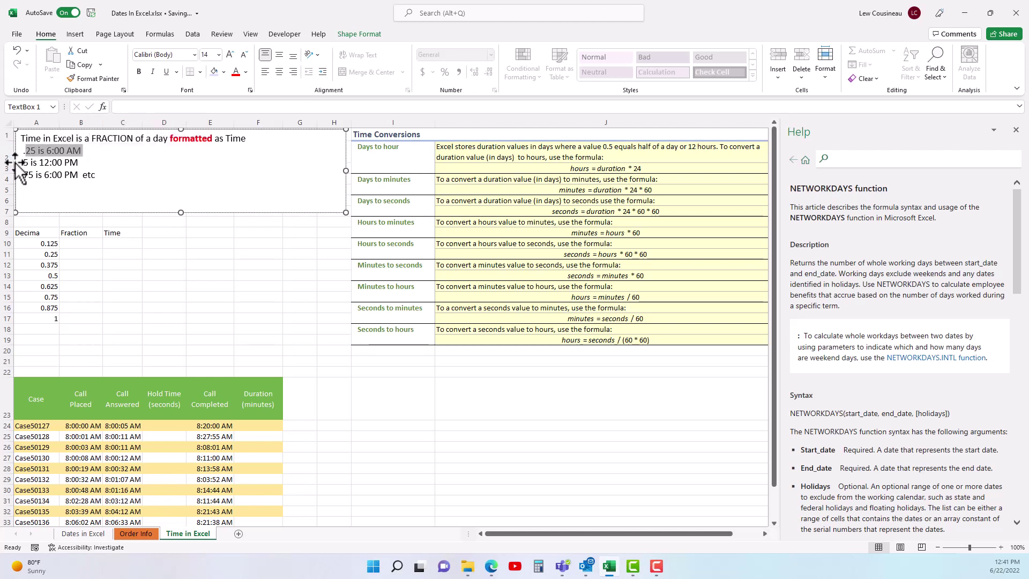
left_click_drag(22, 164, 25, 166)
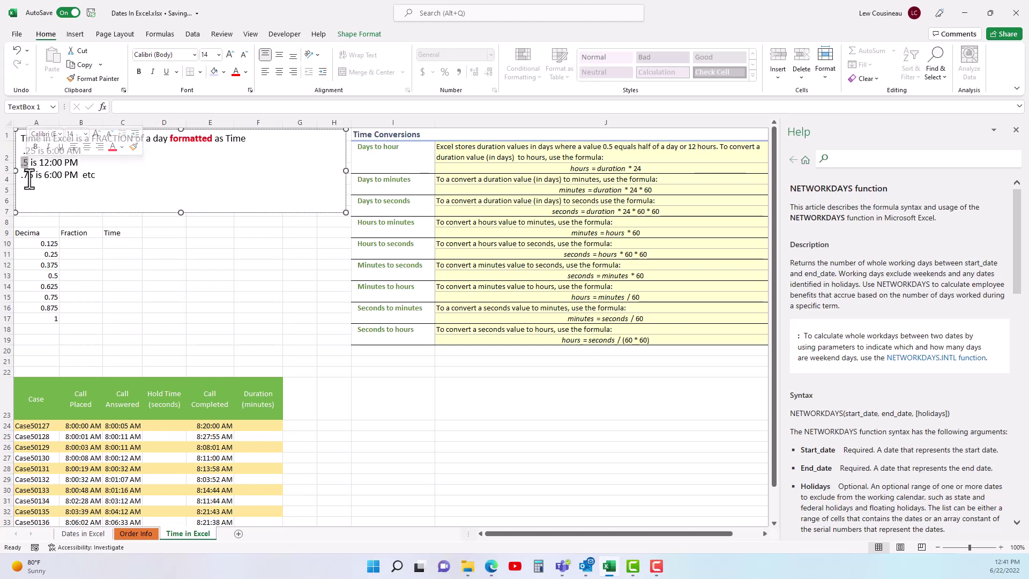
left_click_drag(21, 175, 35, 176)
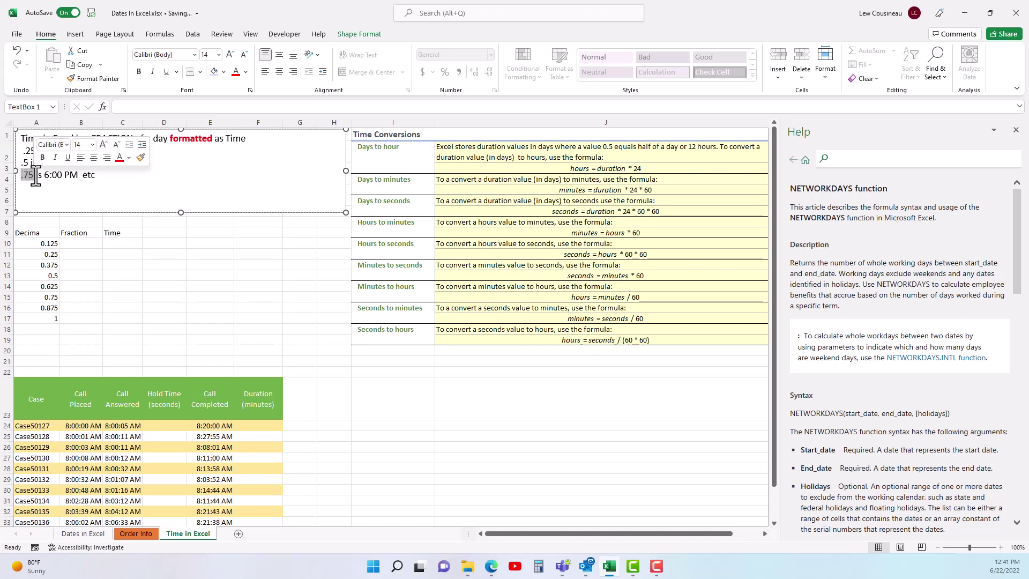
left_click(48, 175)
Step: Correct the heading in A9 to read Decimal
left_click(46, 235)
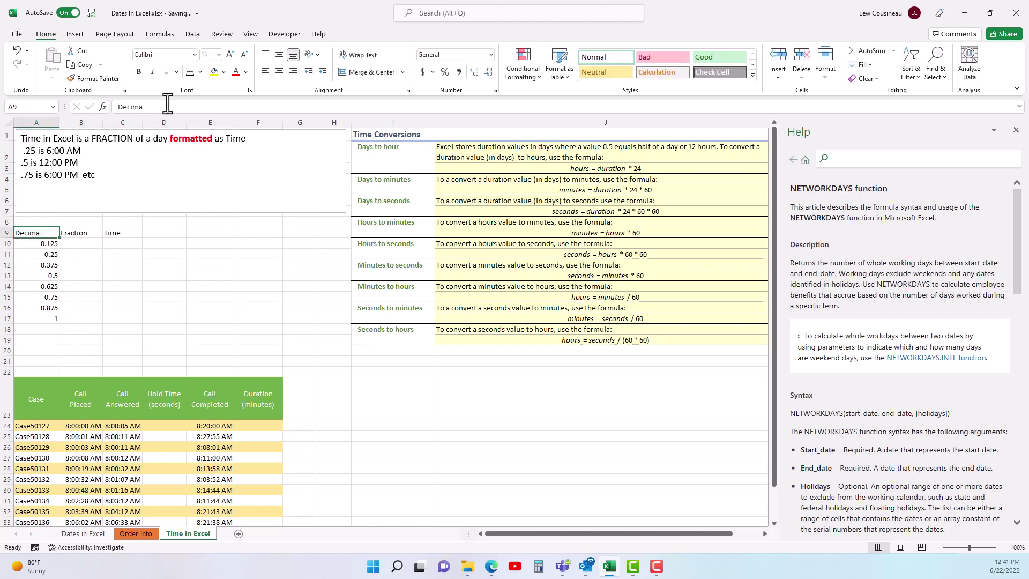
left_click(161, 110)
key("Return")
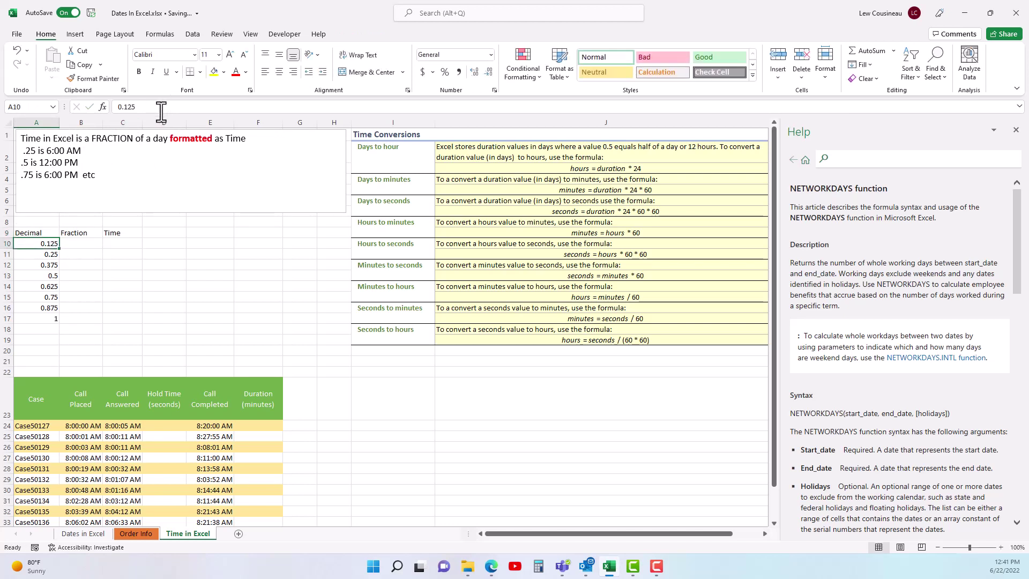
Step: Copy the decimal values from A10:A17 into the Fraction column and format B10:B17 as Fraction
left_click_drag(50, 245, 59, 319)
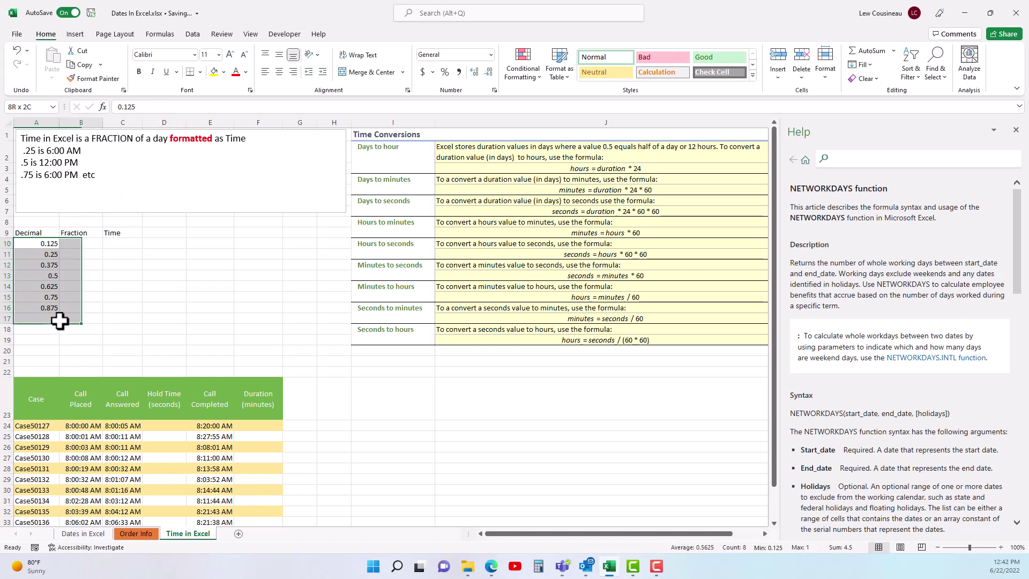
left_click(89, 245)
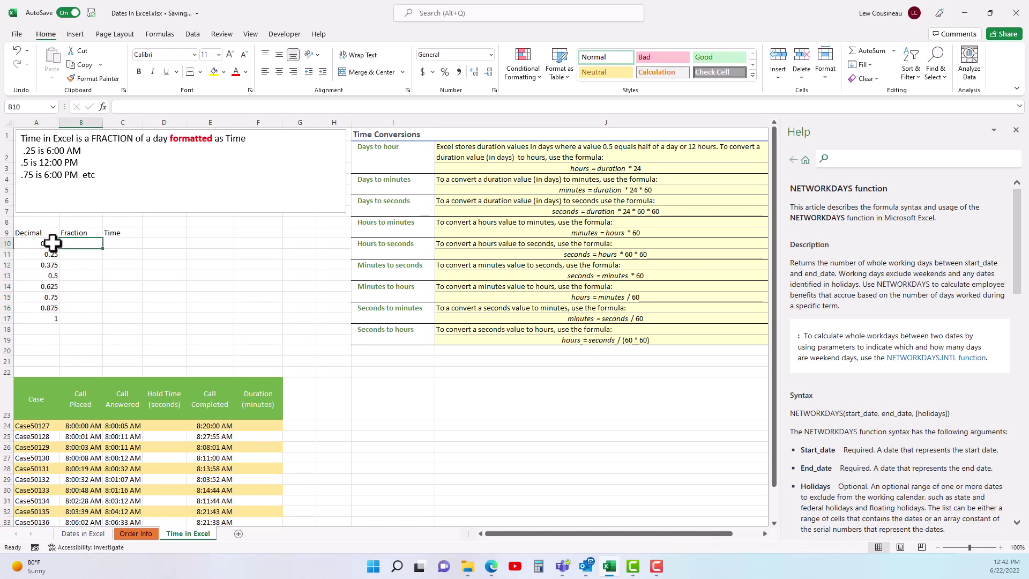
left_click_drag(50, 244, 88, 330)
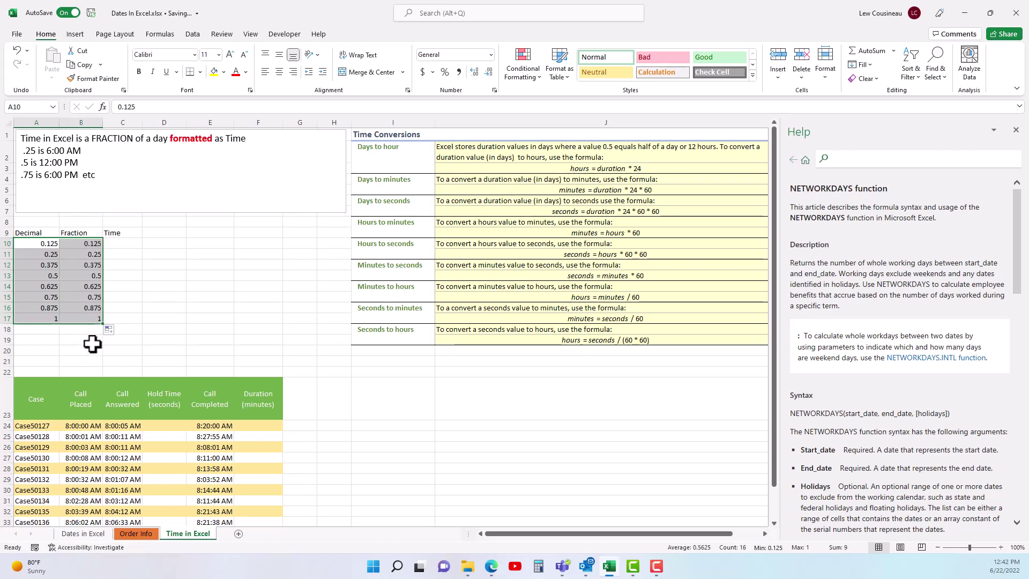
left_click_drag(85, 242, 87, 319)
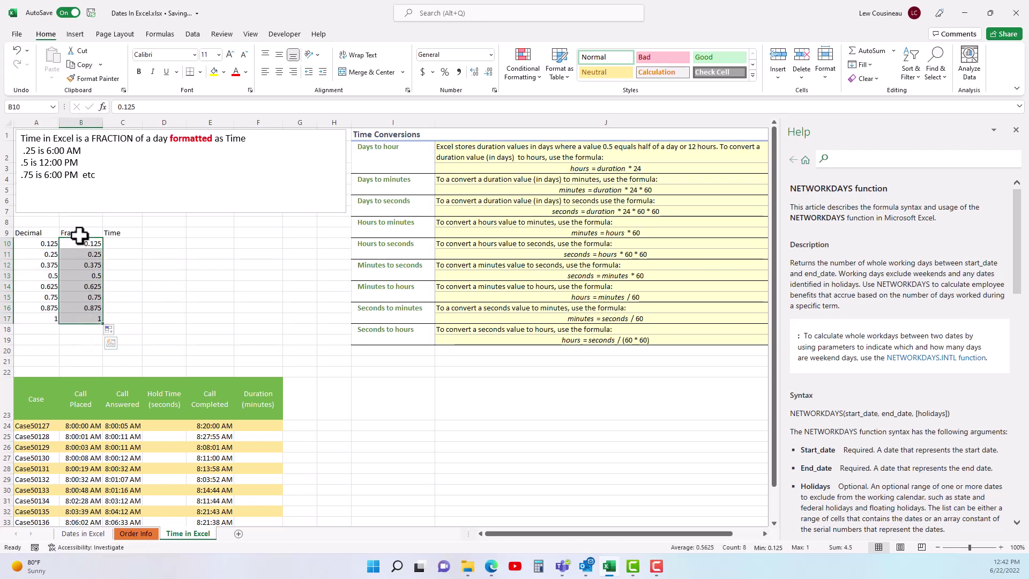
left_click(491, 55)
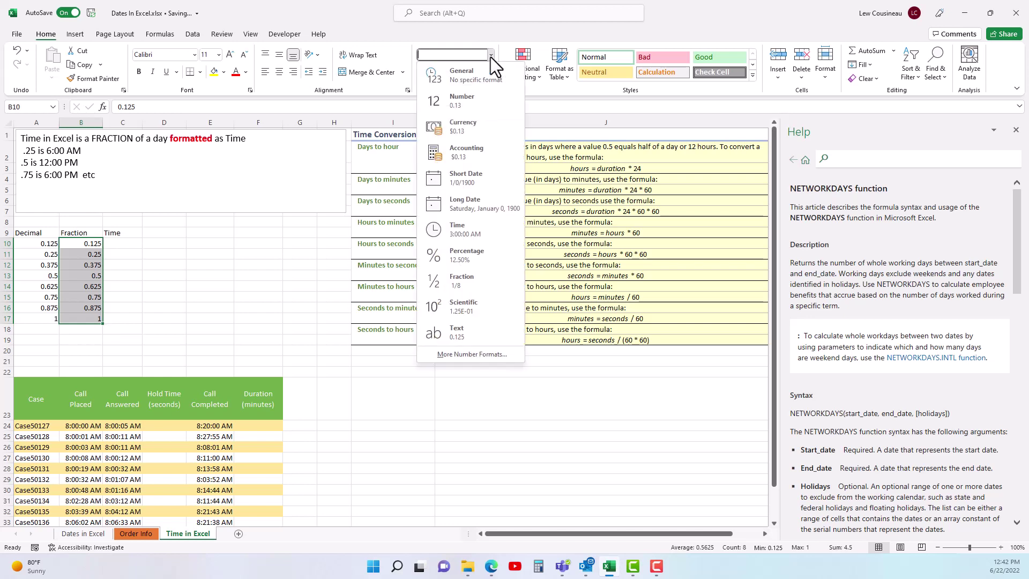
left_click(457, 281)
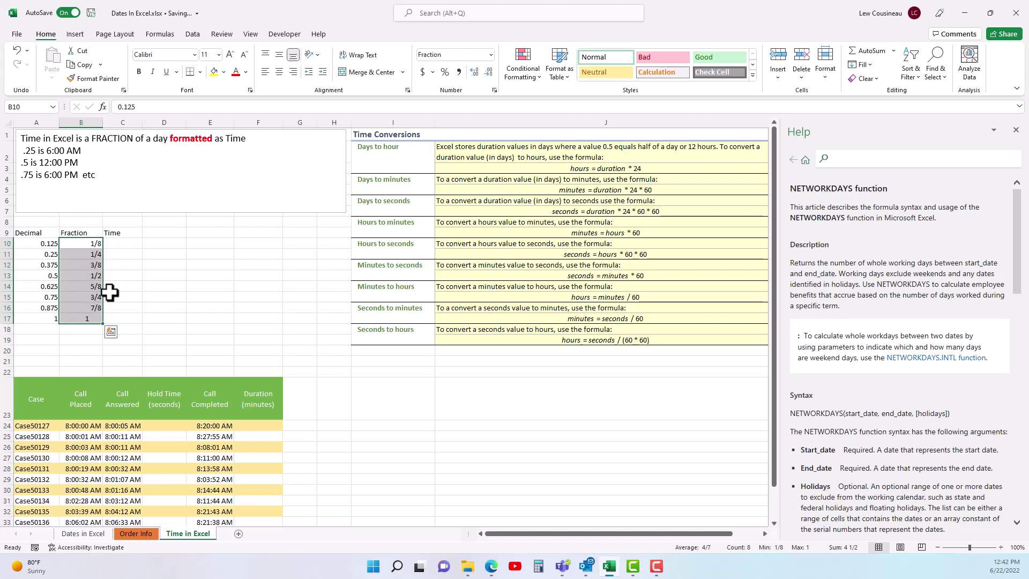
Step: Copy the values from B10:B17 into the Time column and format C10:C17 as Time
left_click_drag(103, 324, 134, 320)
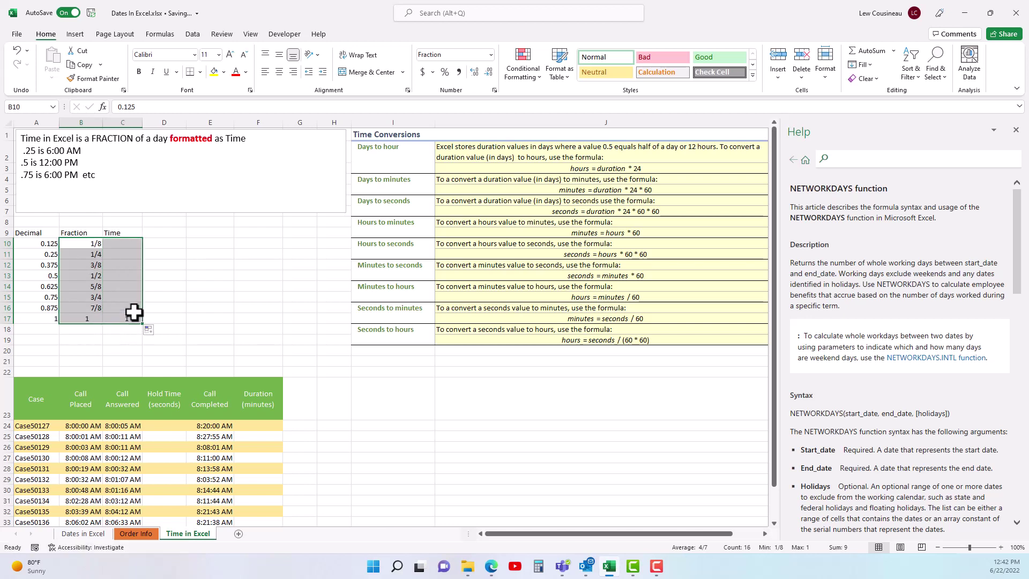
left_click_drag(127, 244, 126, 319)
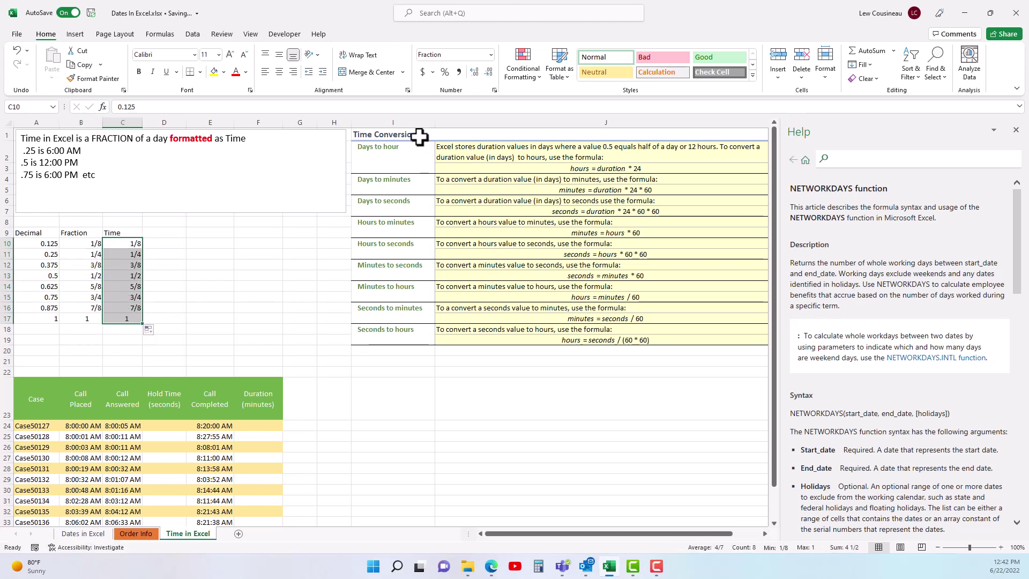
left_click(491, 55)
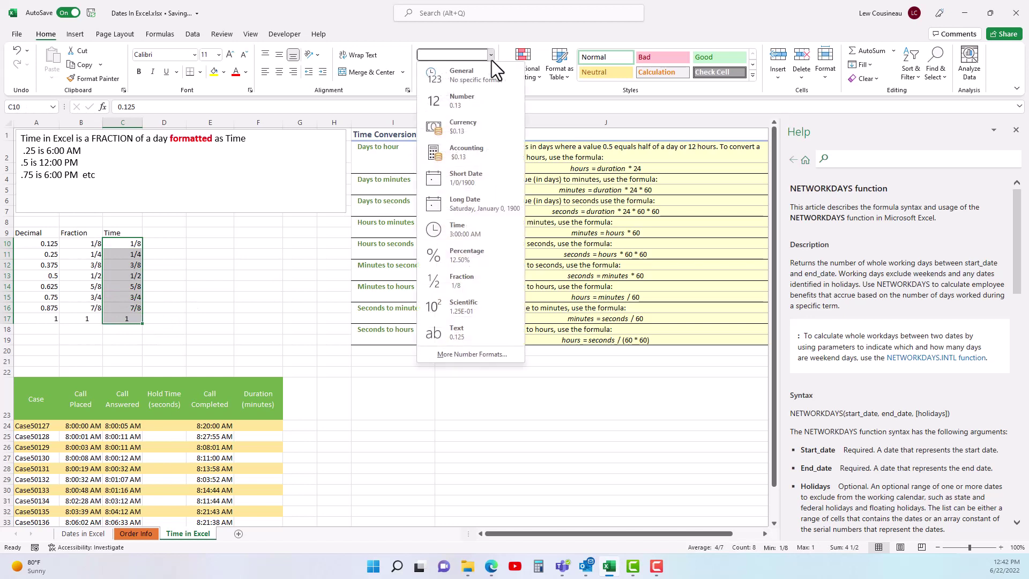
left_click(475, 229)
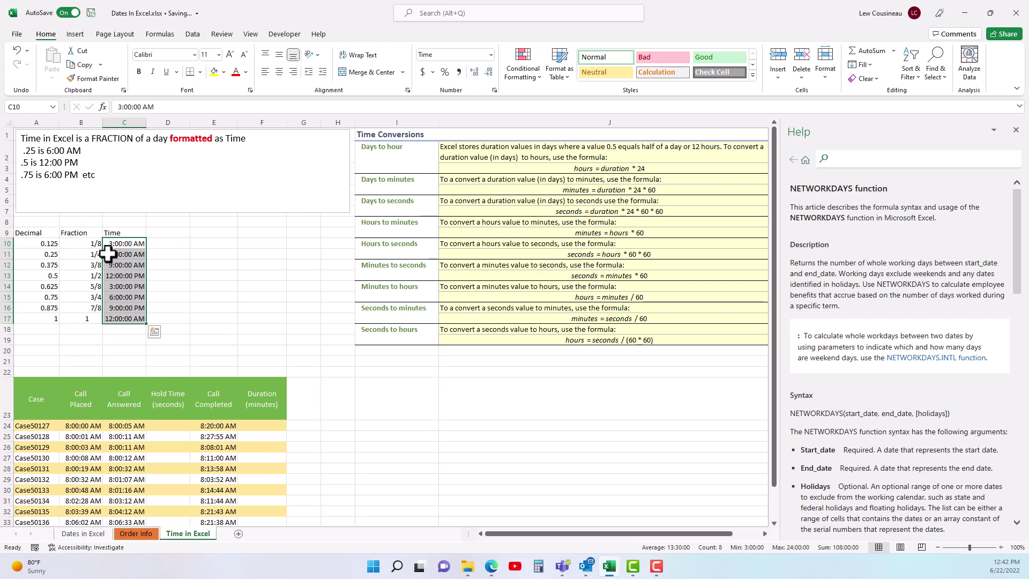
Step: Enter =NOW() in E10 and widen column E so the date and time fit
mouse_move(108, 255)
left_click(210, 244)
type("=now")
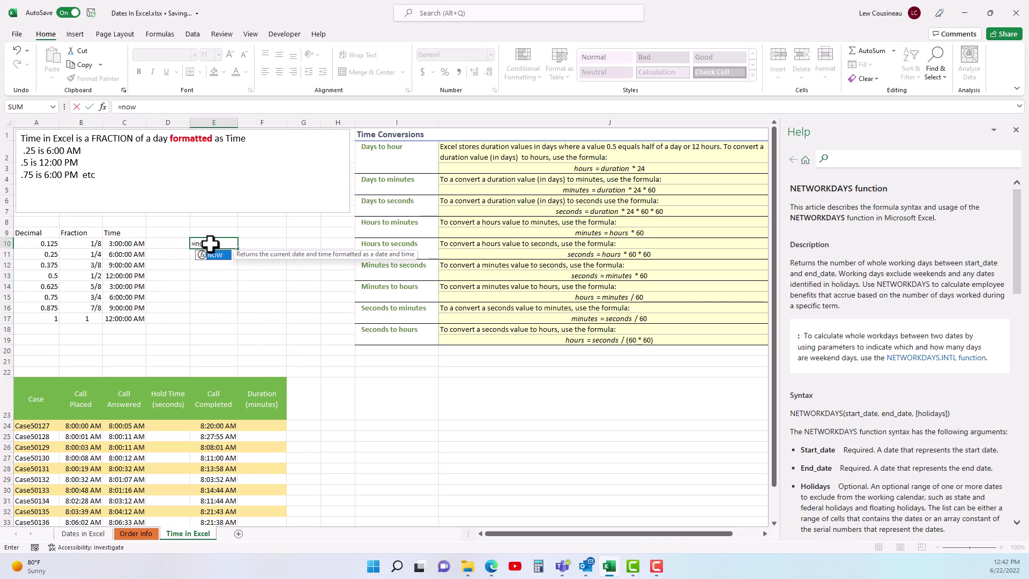
type("()")
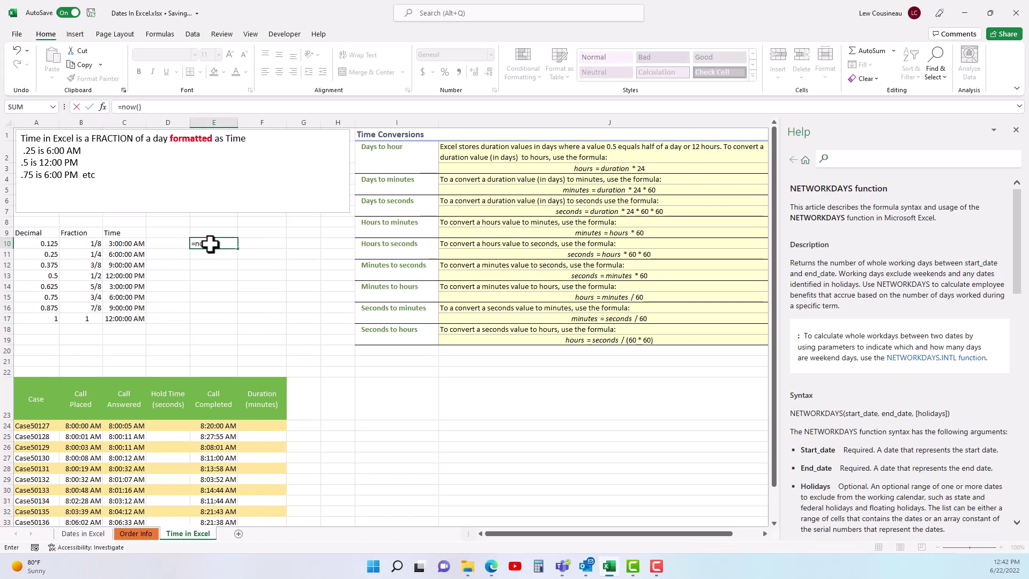
key("Return")
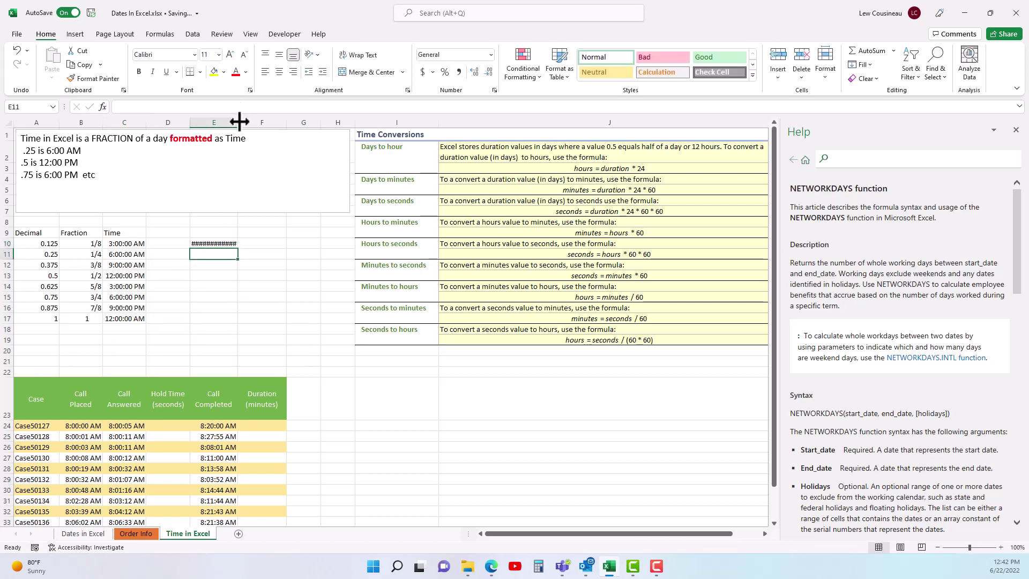
left_click_drag(239, 121, 245, 121)
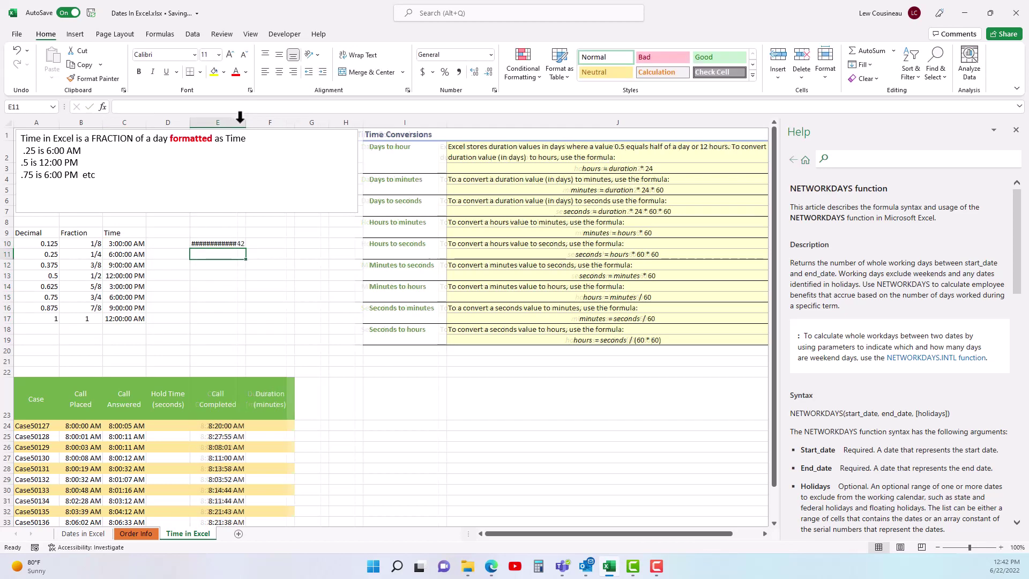
Step: Format the NOW result in E10 as Number and increase it to eight decimal places
left_click(236, 243)
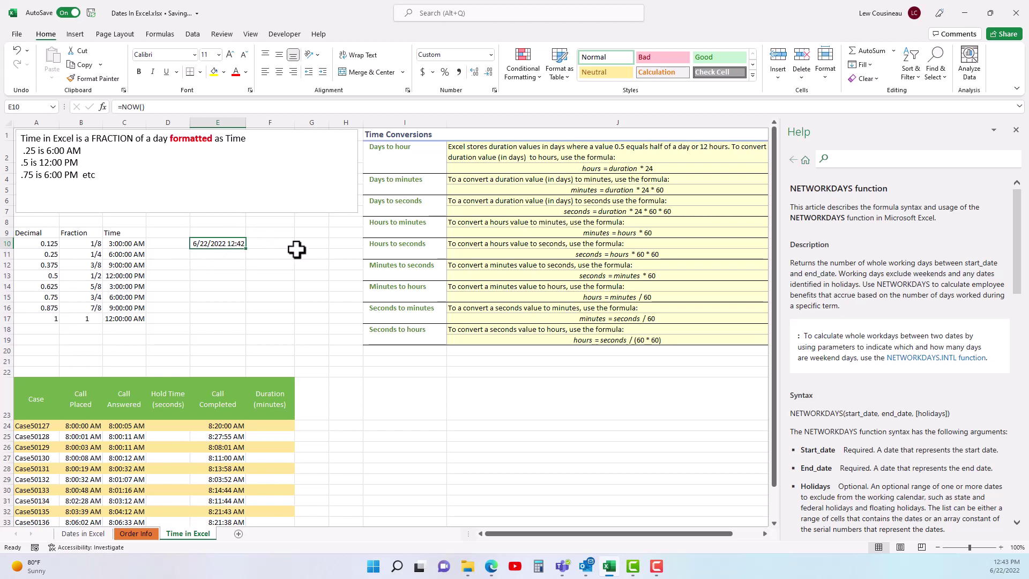
left_click(490, 54)
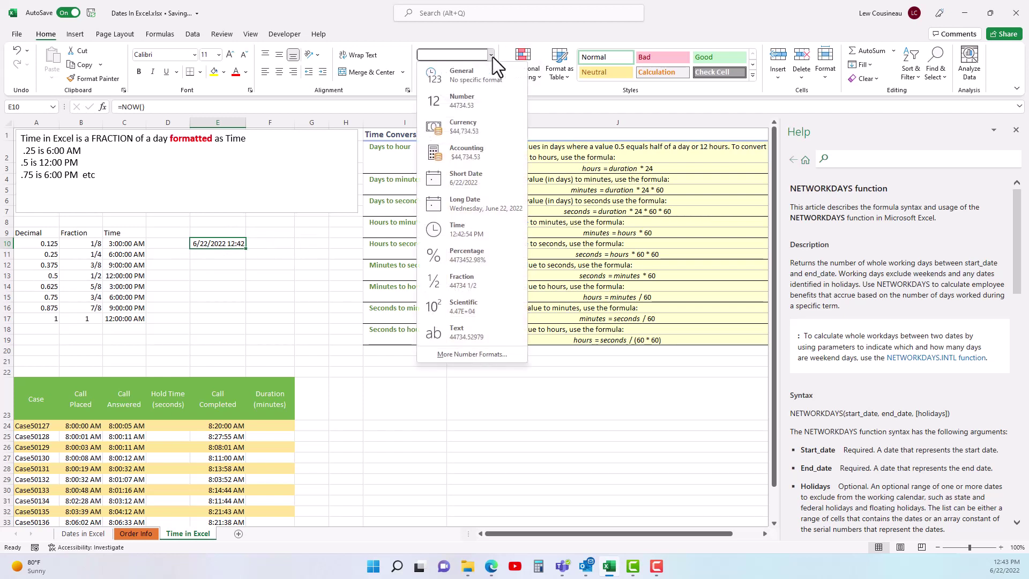
left_click(472, 102)
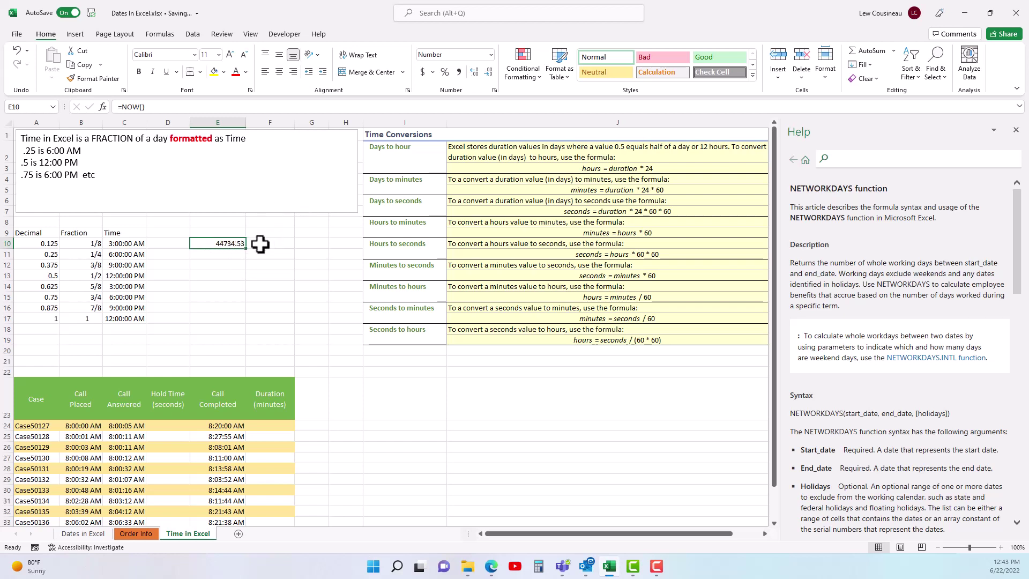
left_click(474, 75)
left_click(474, 75)
left_click(474, 75)
left_click(474, 75)
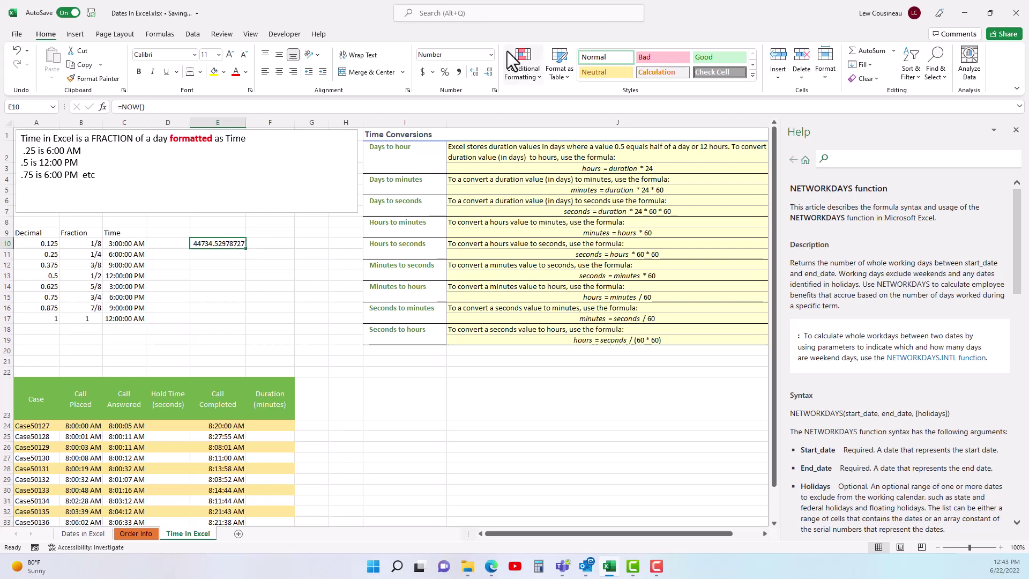
Step: Format E10 with the Date type 3/14/12 1:30 PM to show both date and time
left_click(490, 54)
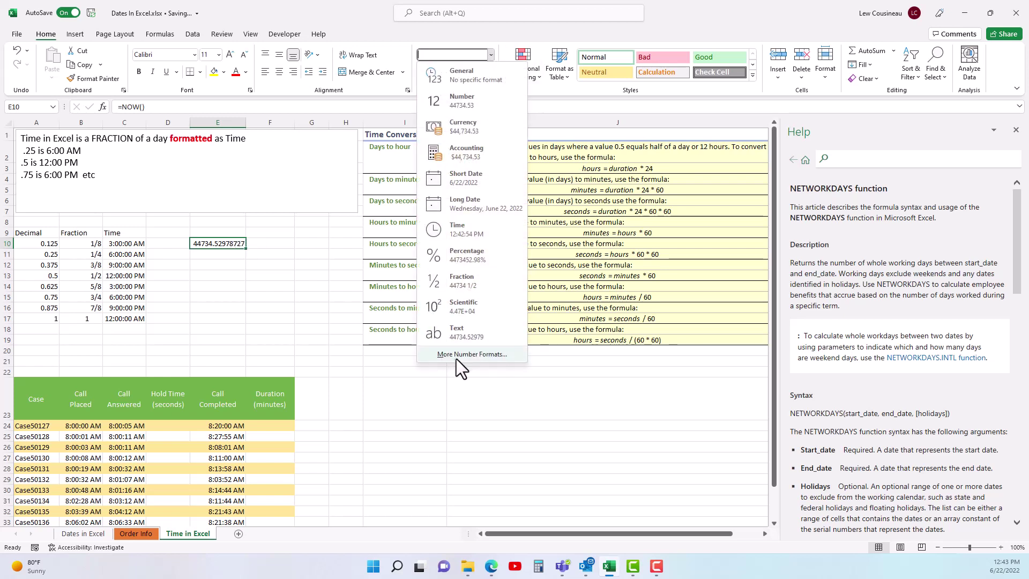
left_click(459, 354)
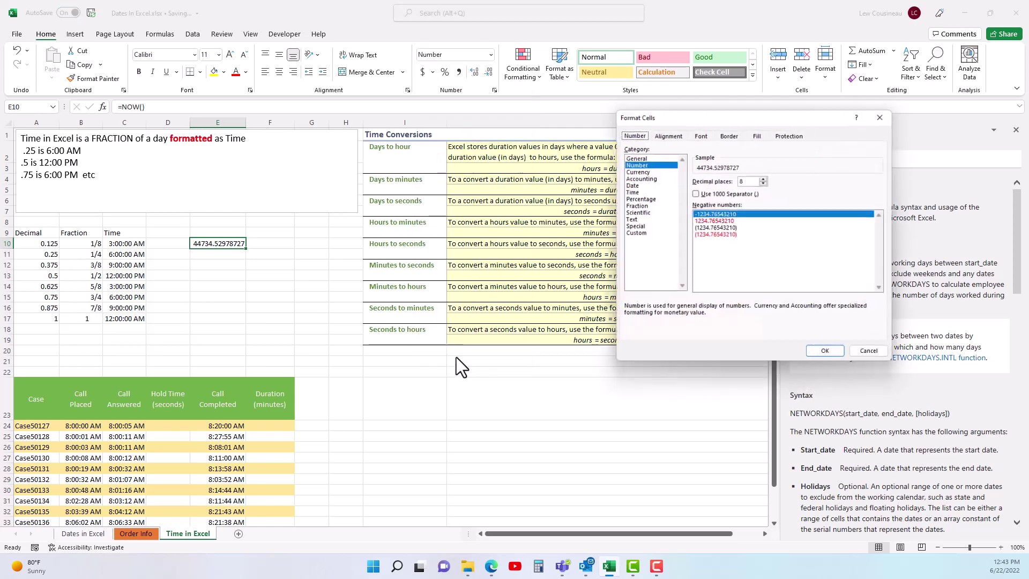
left_click(631, 184)
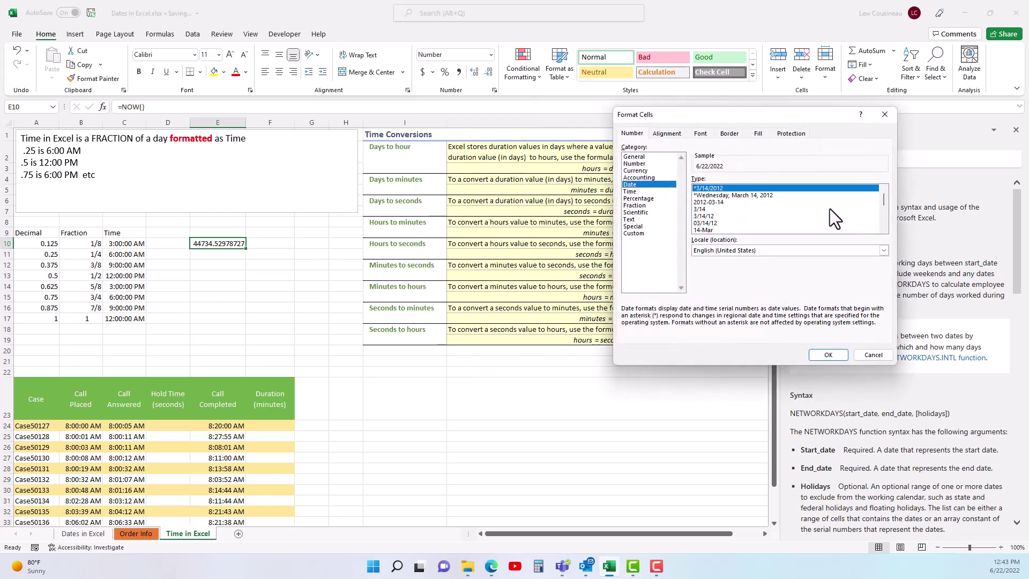
scroll(883, 204, "down", 3)
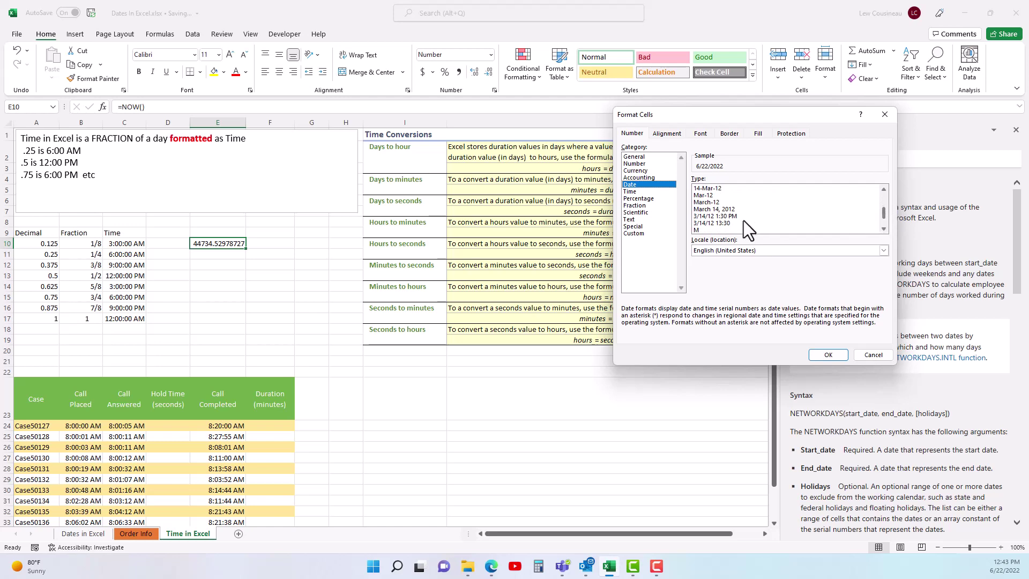
left_click(743, 216)
left_click(827, 354)
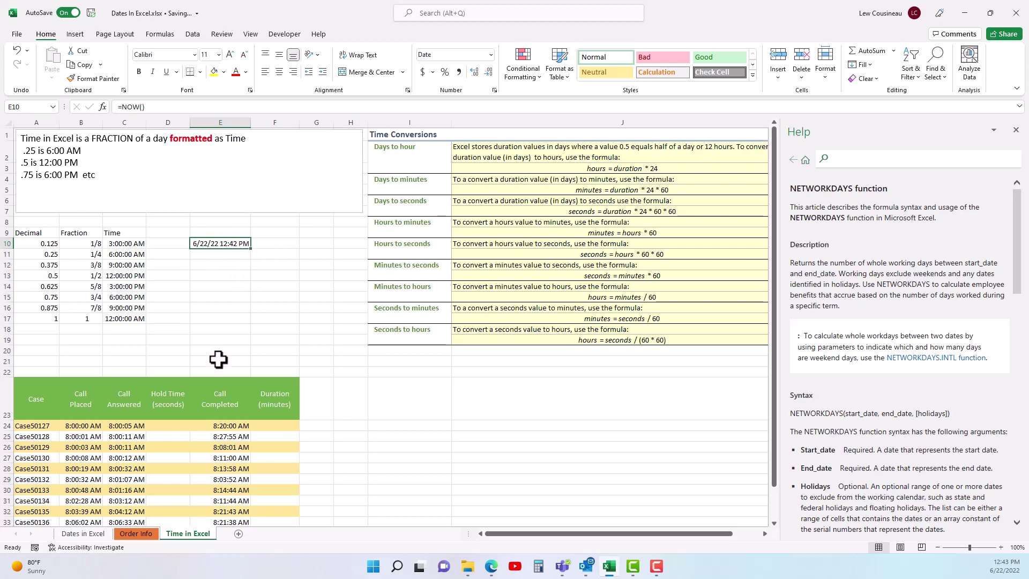
Step: Review the Call Placed and Call Completed times in the call table and select the first Duration (minutes) cell, F24
scroll(218, 360, "down", 2)
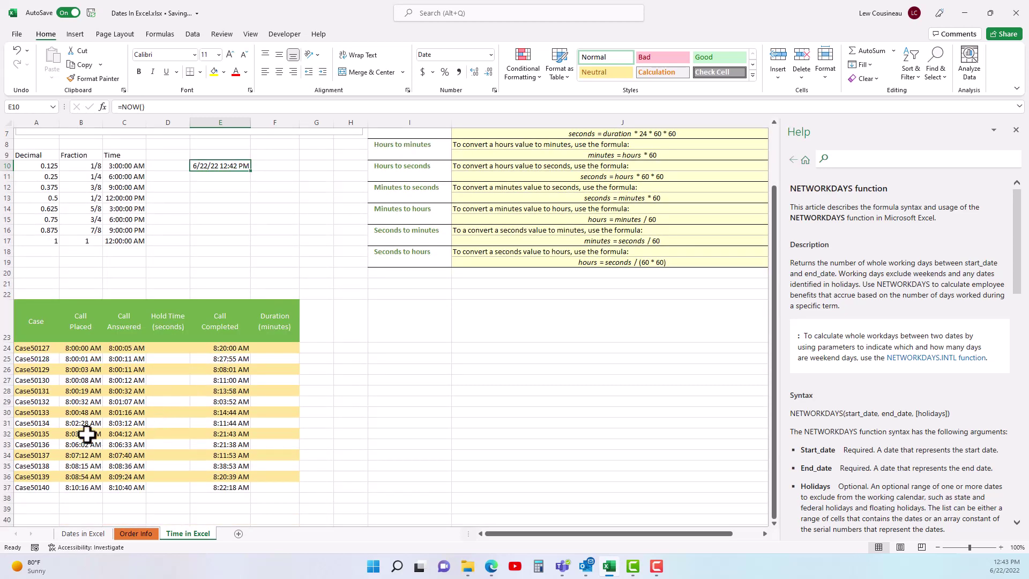
left_click_drag(87, 348, 94, 483)
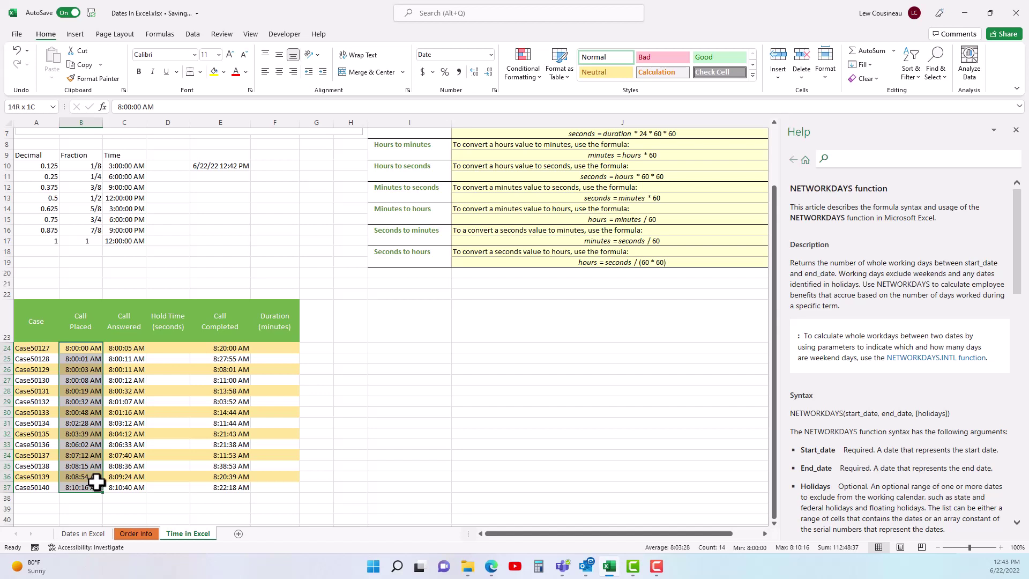
left_click_drag(234, 348, 240, 489)
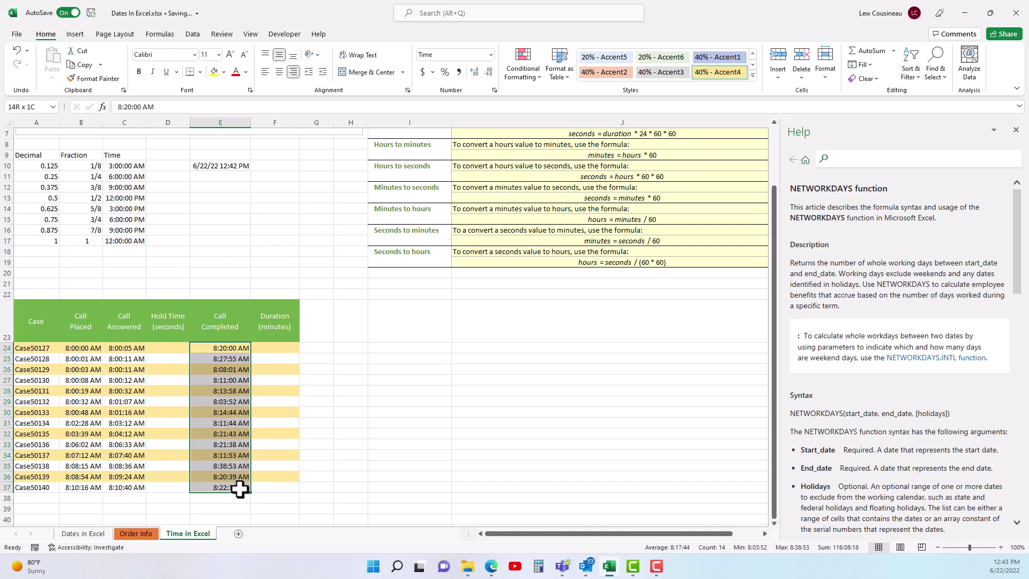
left_click(284, 345)
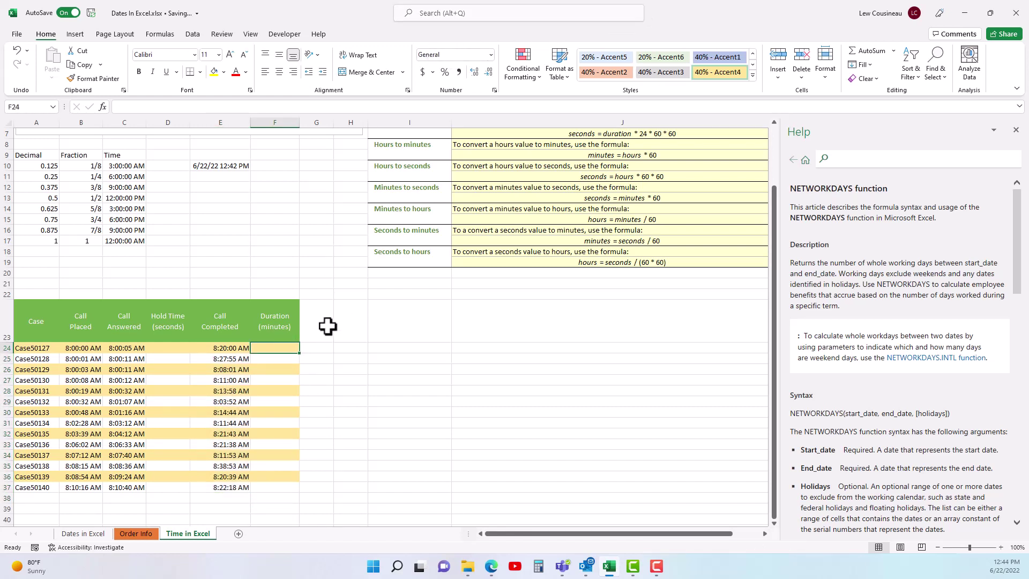
Step: Calculate the first call's duration in F24 with =E24-B24 and format the result as General
type("=")
left_click(234, 345)
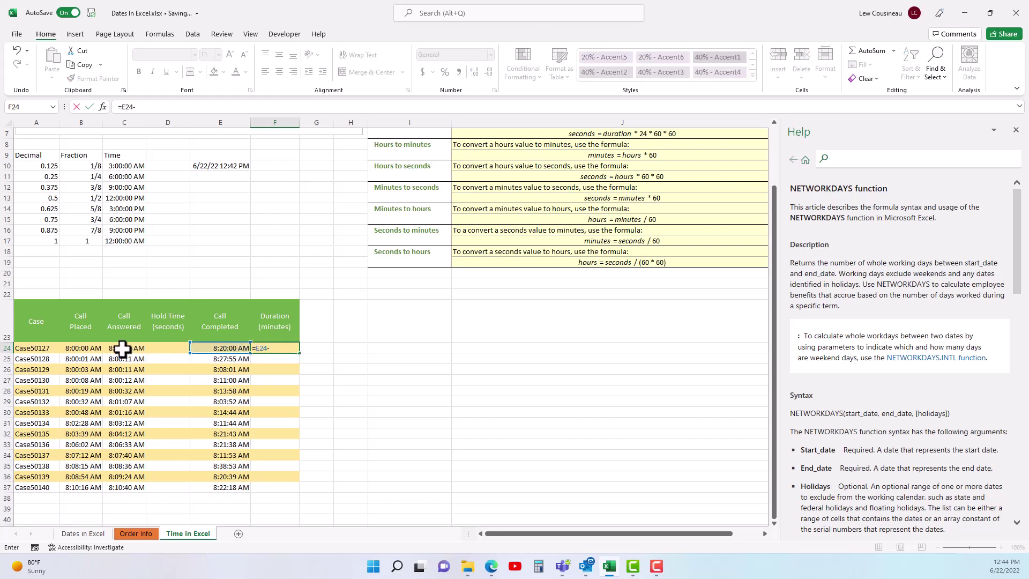
left_click(84, 350)
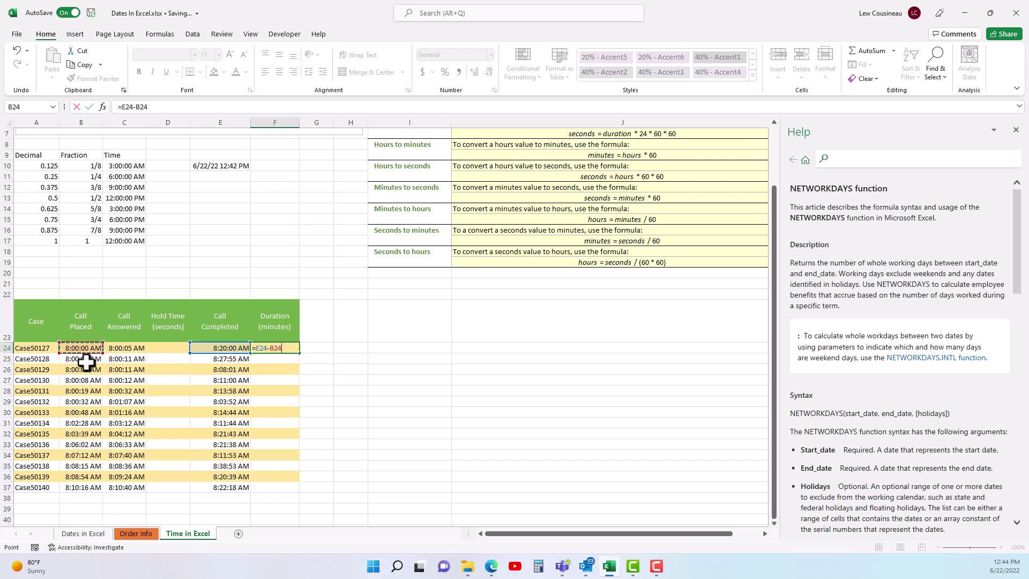
key("Return")
left_click(279, 349)
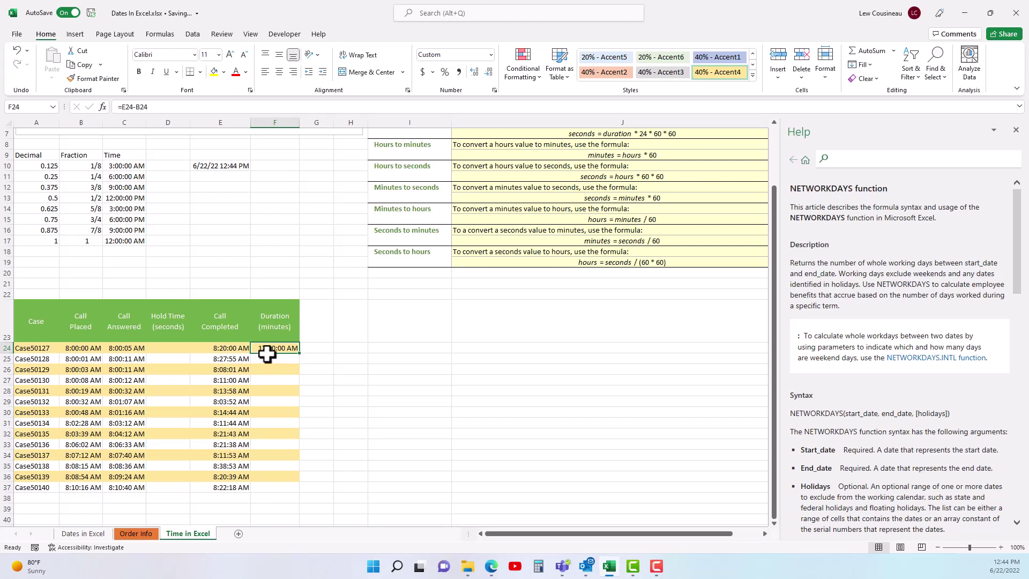
left_click(490, 55)
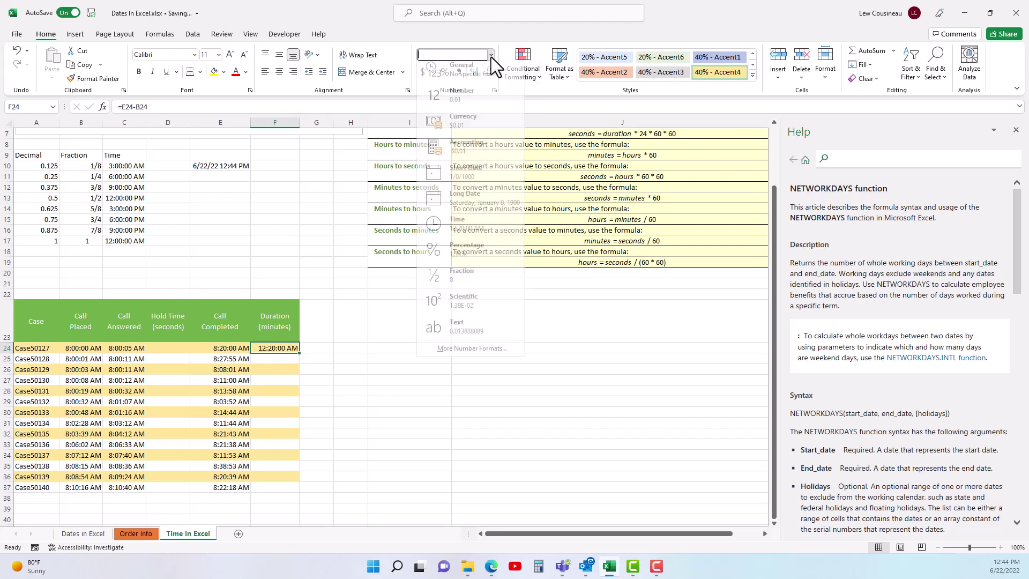
left_click(466, 73)
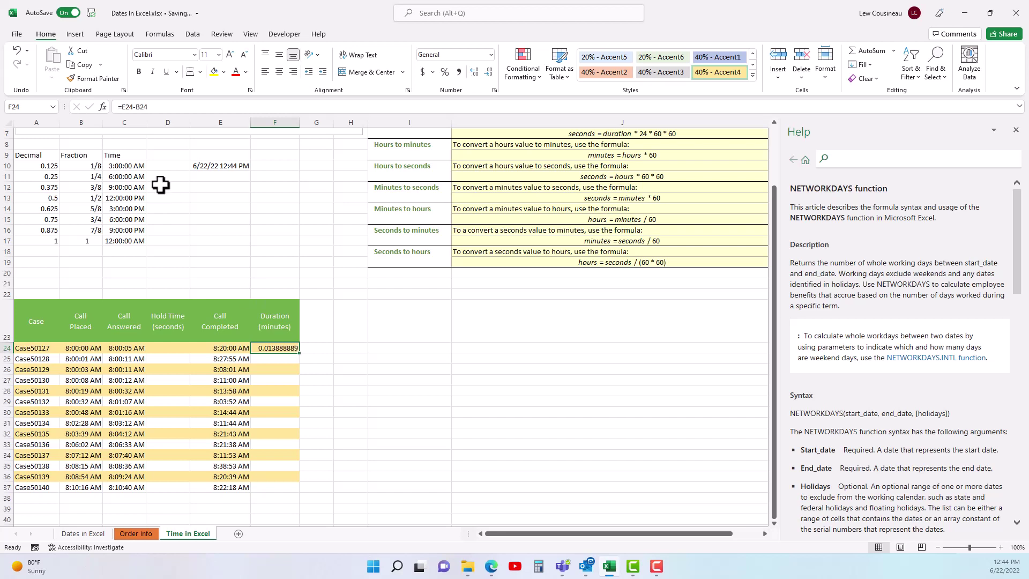
Step: Convert the F24 duration to hours by changing the formula to =(E24-B24)*24, and format it as General
left_click(125, 107)
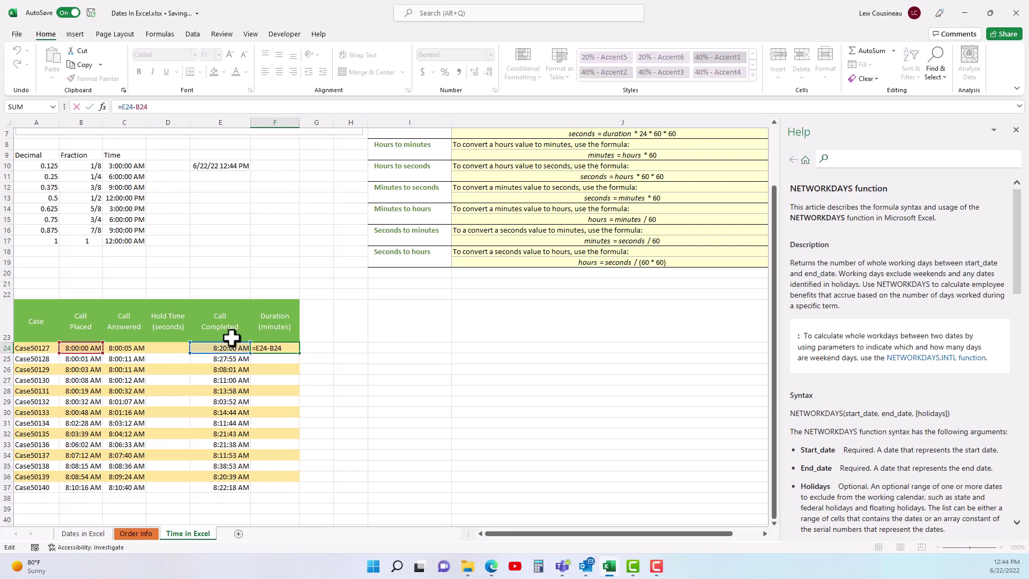
type("(")
left_click(183, 109)
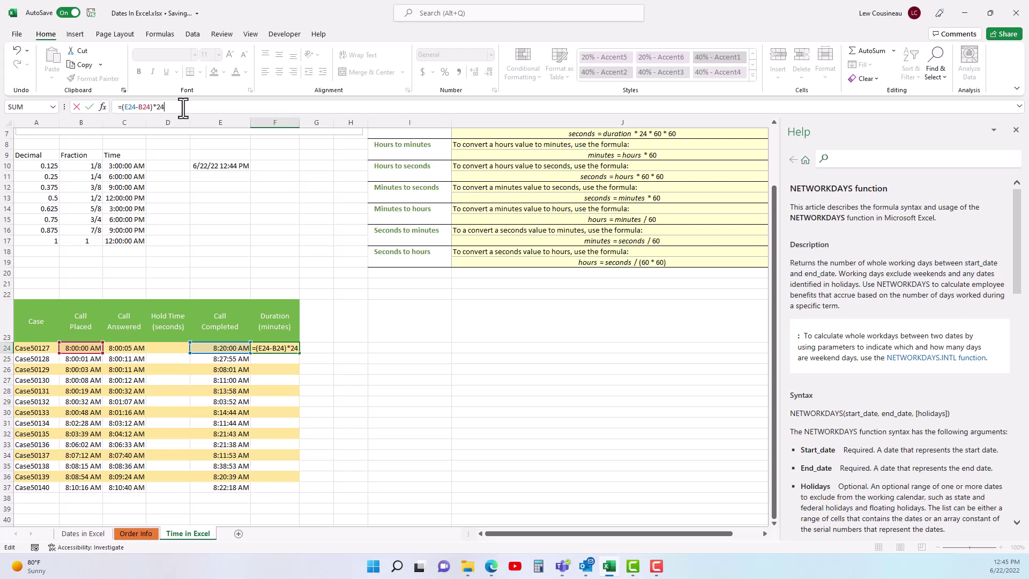
key("ctrl+Return")
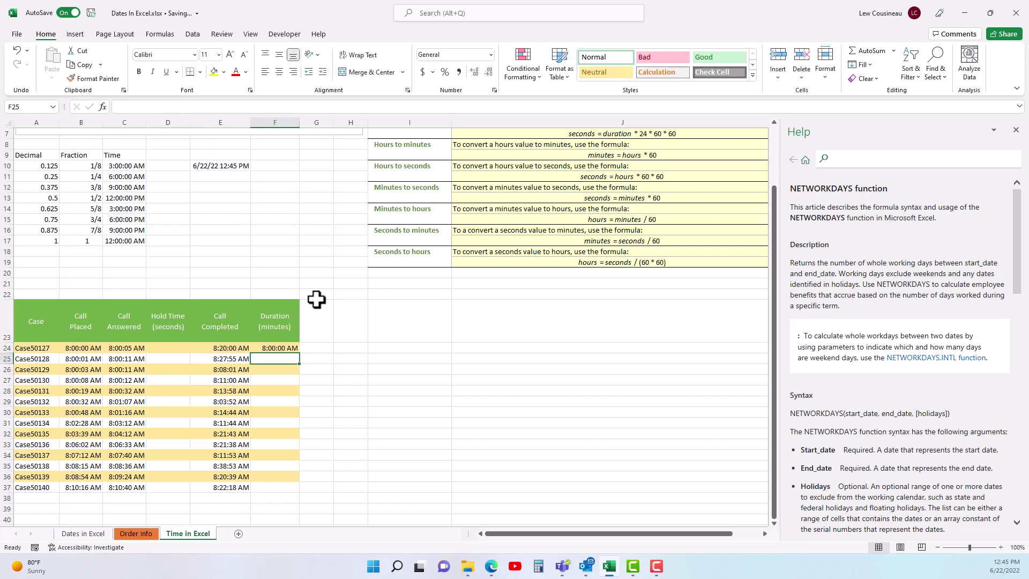
left_click(490, 54)
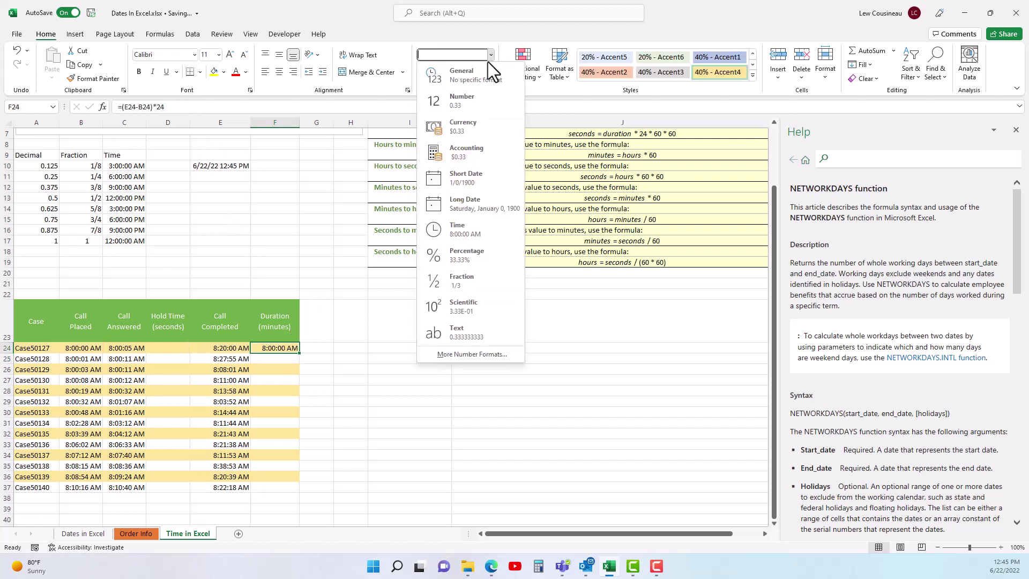
left_click(431, 78)
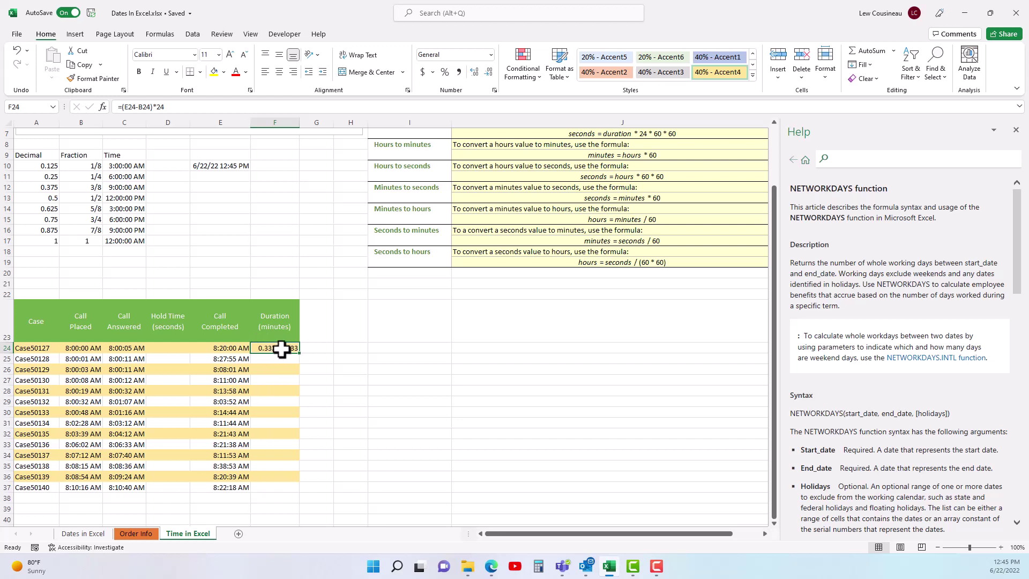
Step: Convert the F24 duration to minutes by extending the formula to =(E24-B24)*24*60, and format it as General
left_click(207, 108)
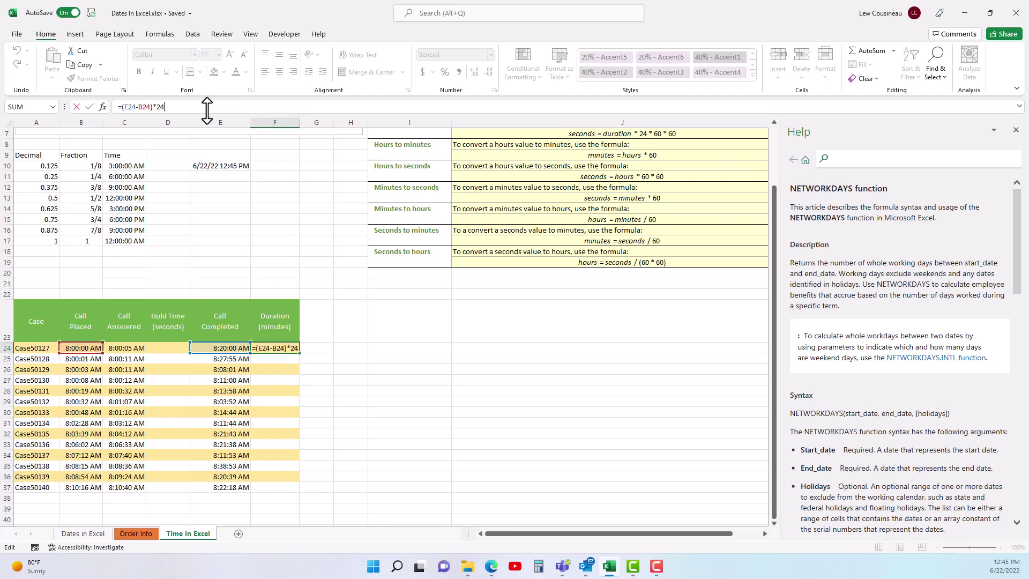
type("*")
key("ctrl+Return")
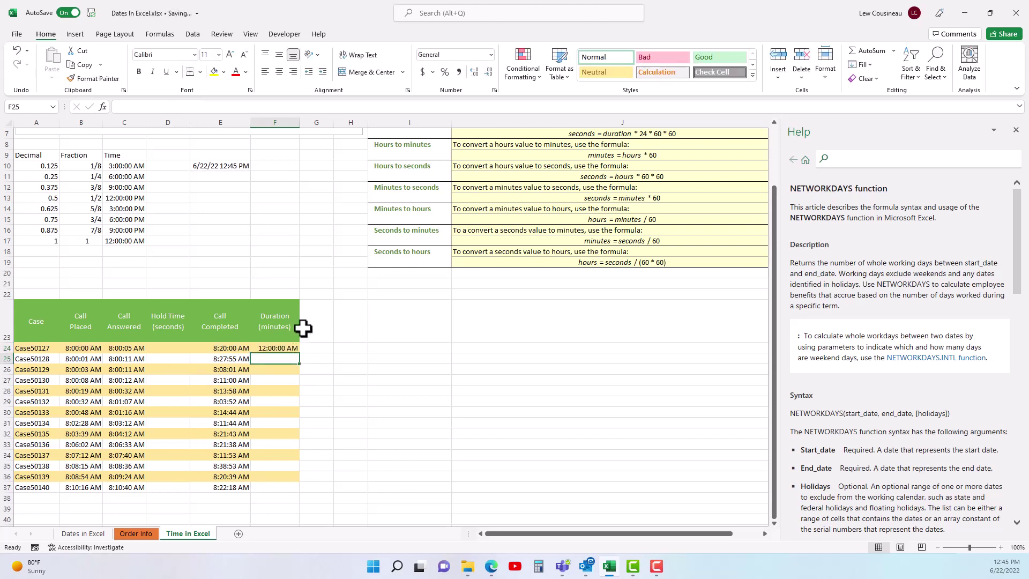
left_click(490, 54)
left_click(460, 72)
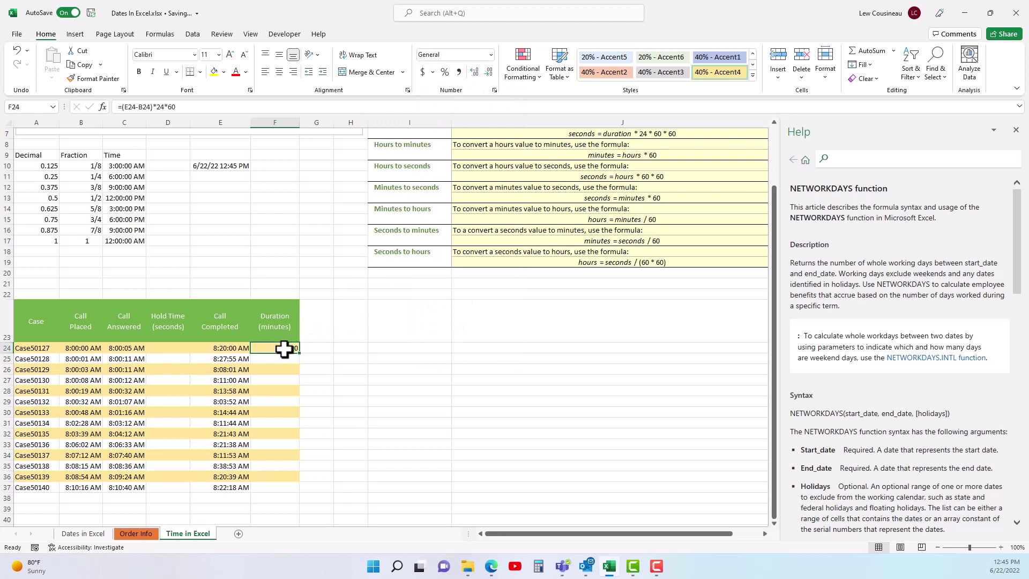
Step: Check the first call's placed and completed times, extend F24 to =(E24-B24)*24*60*60 for seconds, and format it as General
left_click(80, 348)
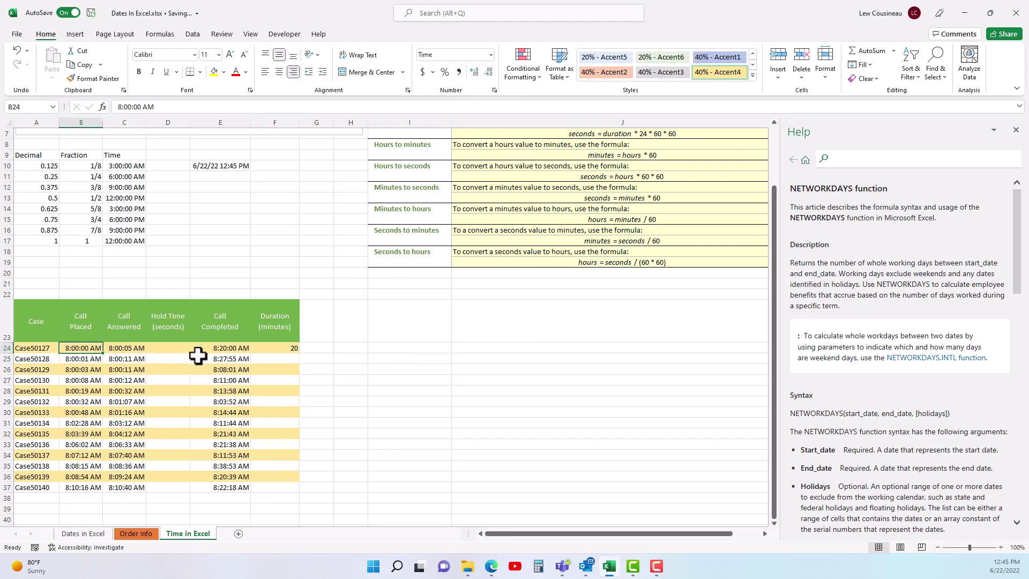
left_click(201, 348)
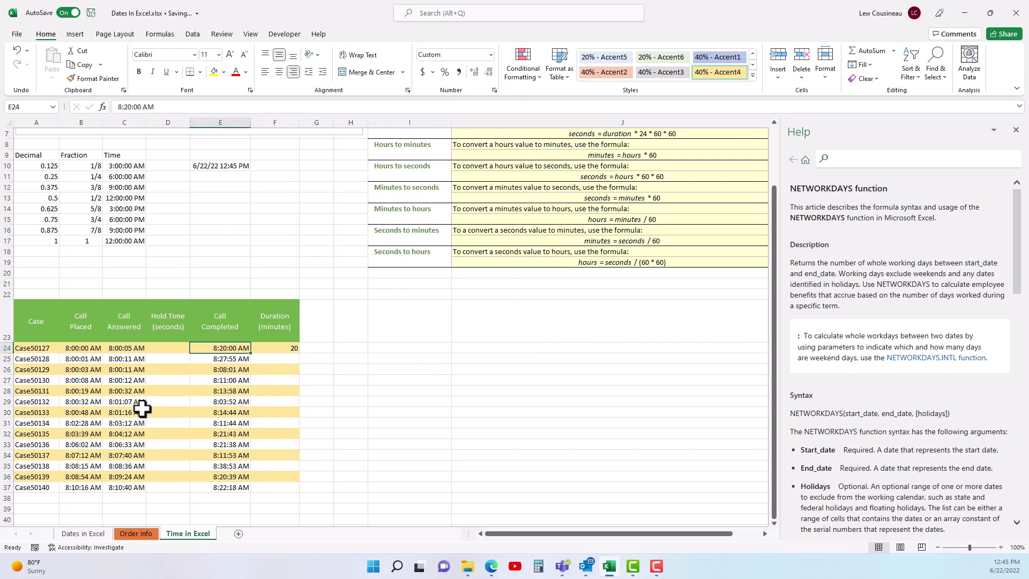
left_click(291, 348)
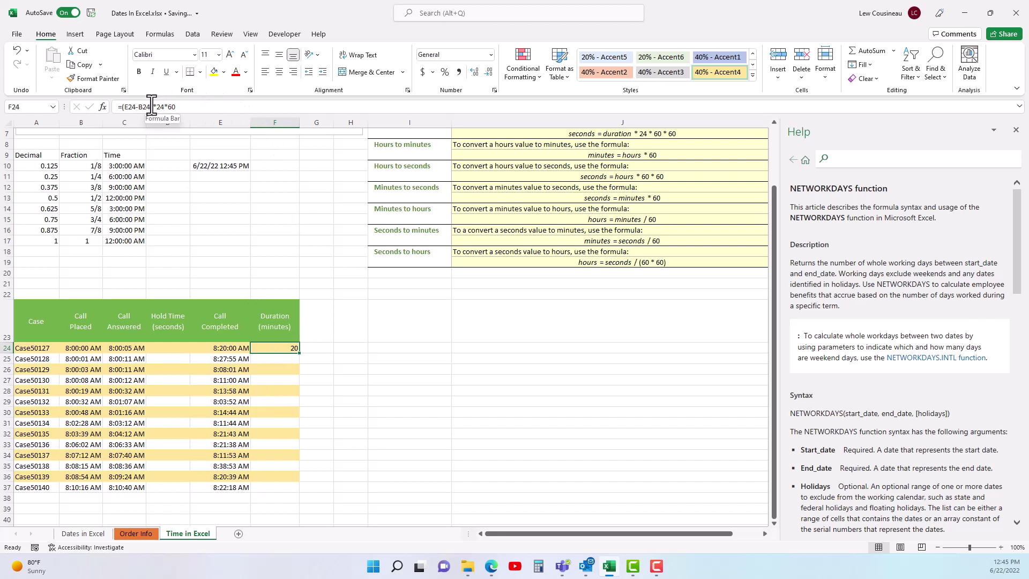
left_click(175, 107)
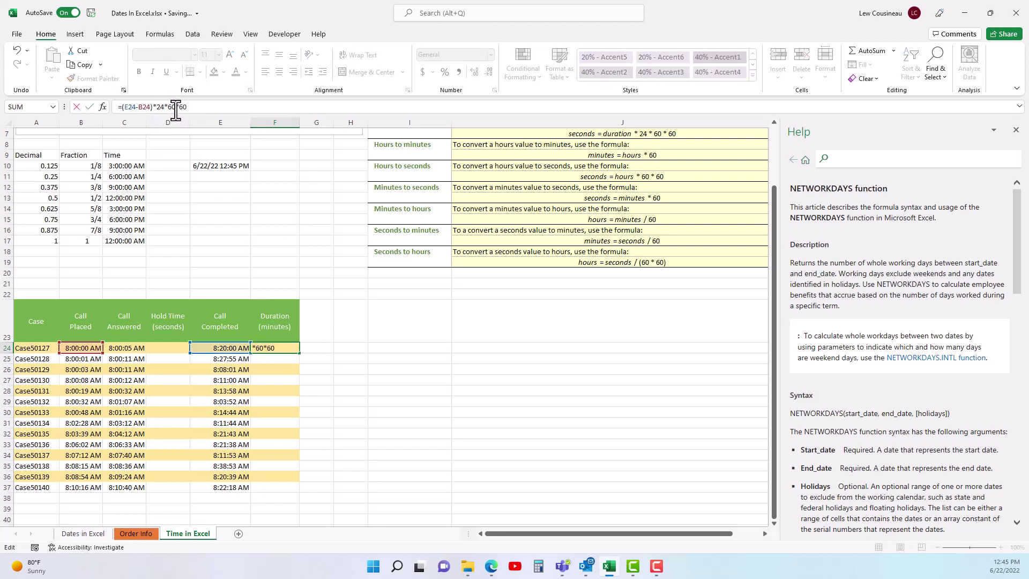
type("*60")
key("ctrl+Return")
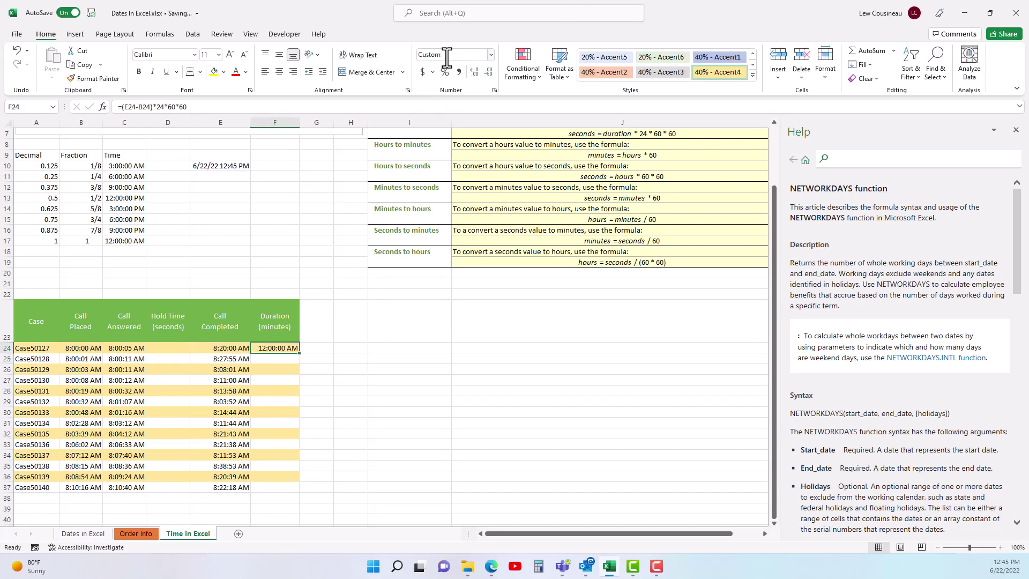
left_click(489, 55)
left_click(481, 80)
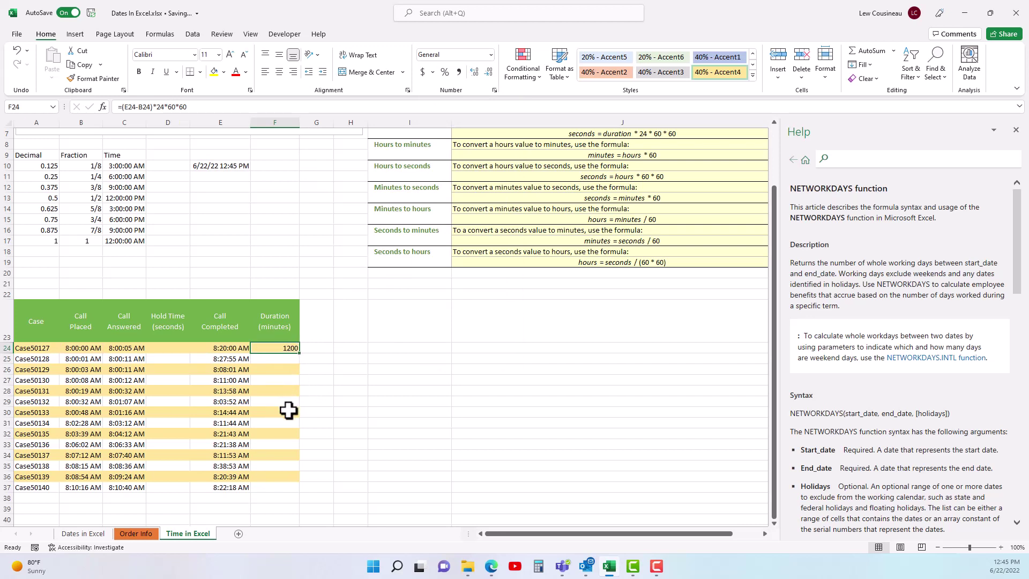
Step: Remove the last *60 from the F24 formula so it calculates minutes again, and reapply the General format
double_click(285, 348)
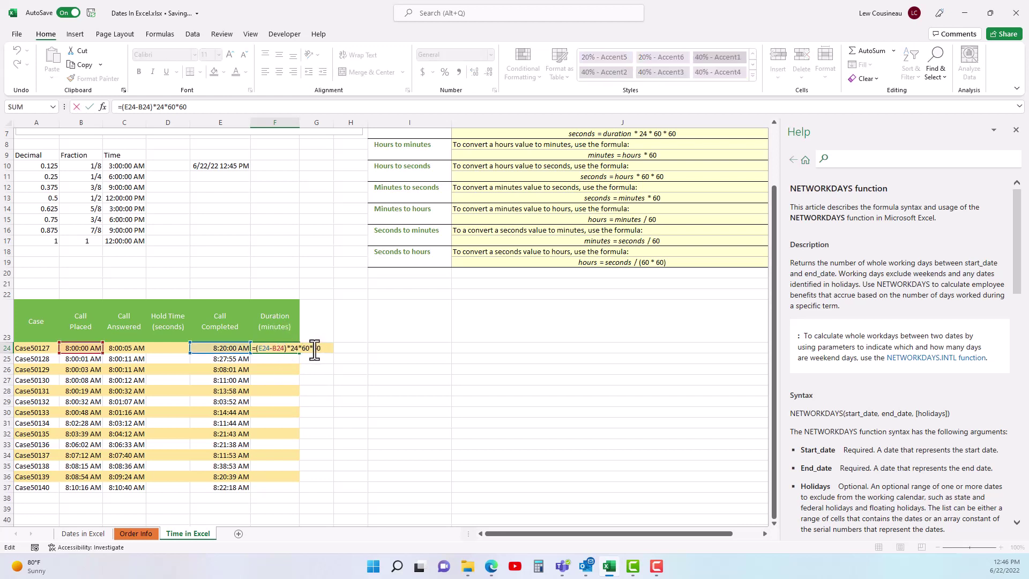
left_click_drag(312, 348, 329, 349)
key("Return")
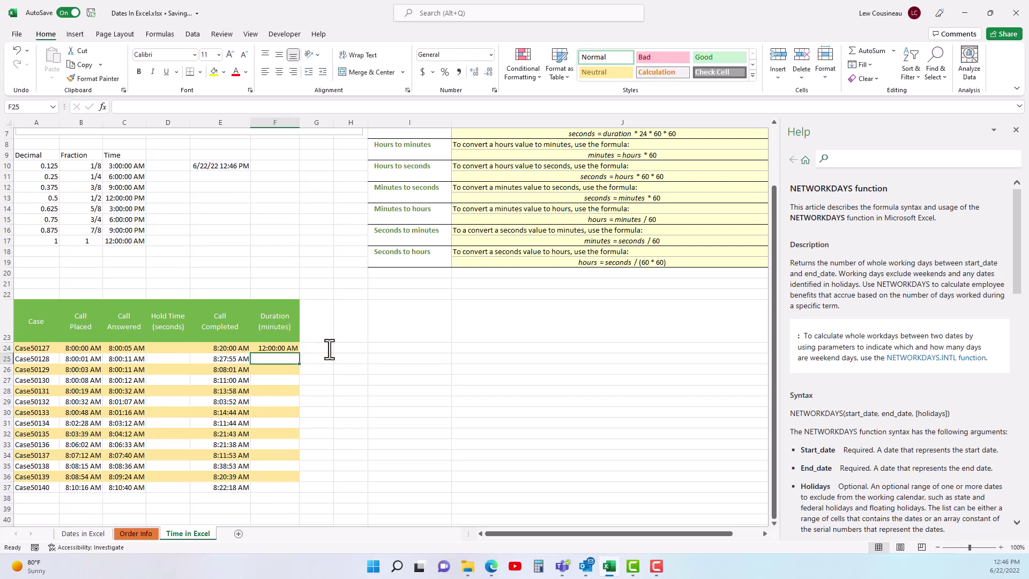
left_click(292, 348)
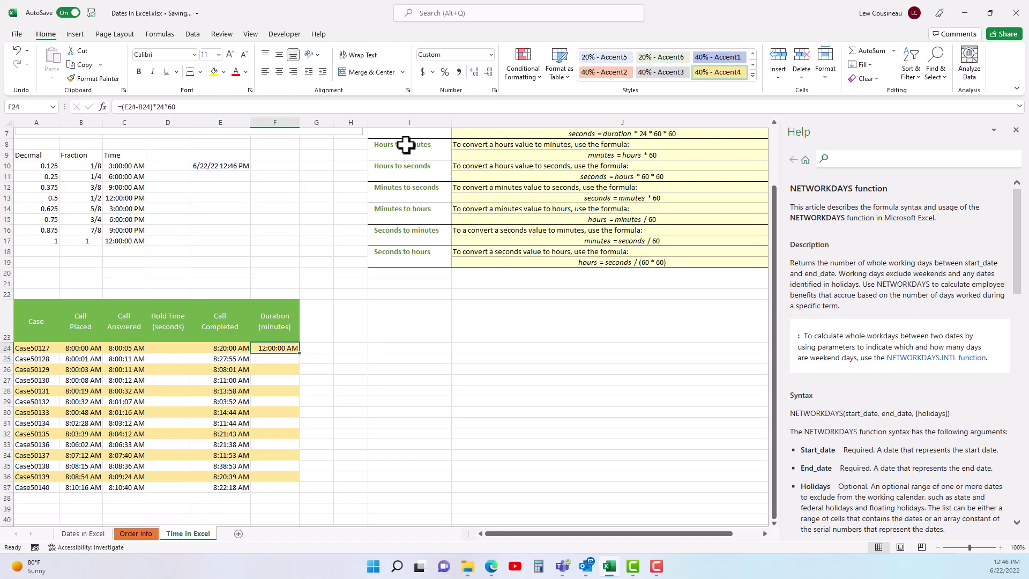
left_click(490, 54)
left_click(487, 78)
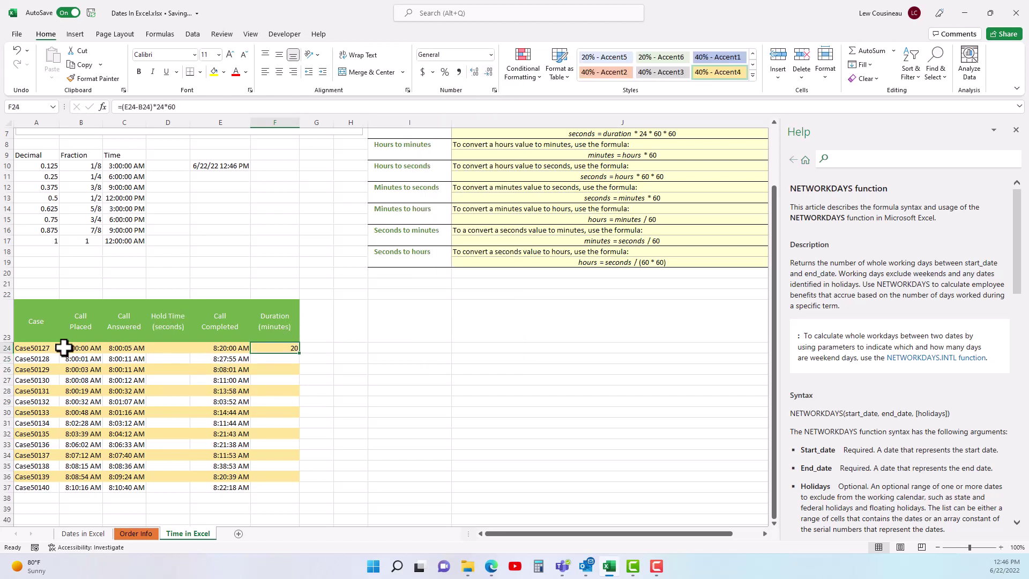
Step: Format the first Hold Time (seconds) cell, D24, as Number
left_click_drag(69, 348, 116, 348)
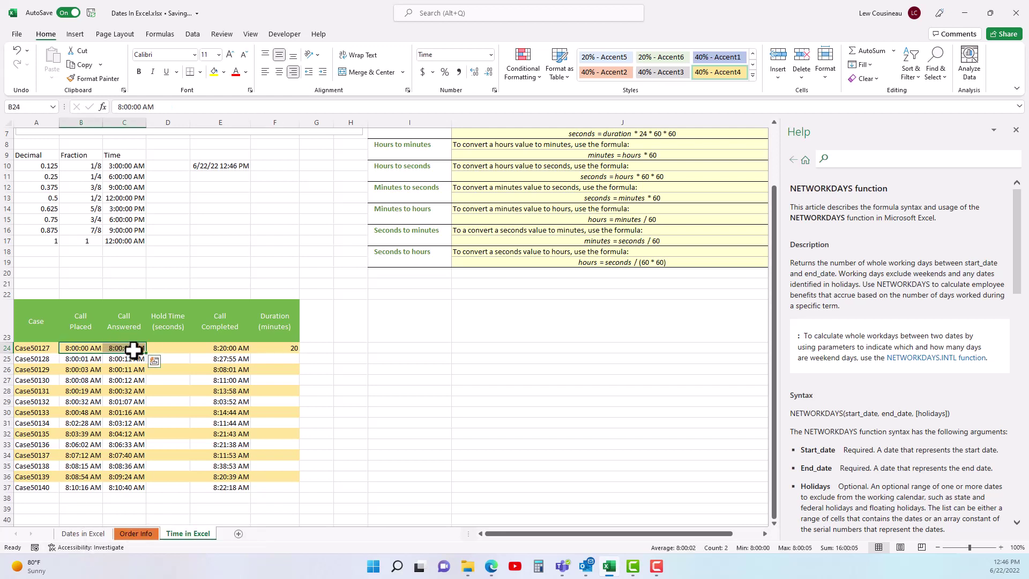
left_click(173, 353)
type("=")
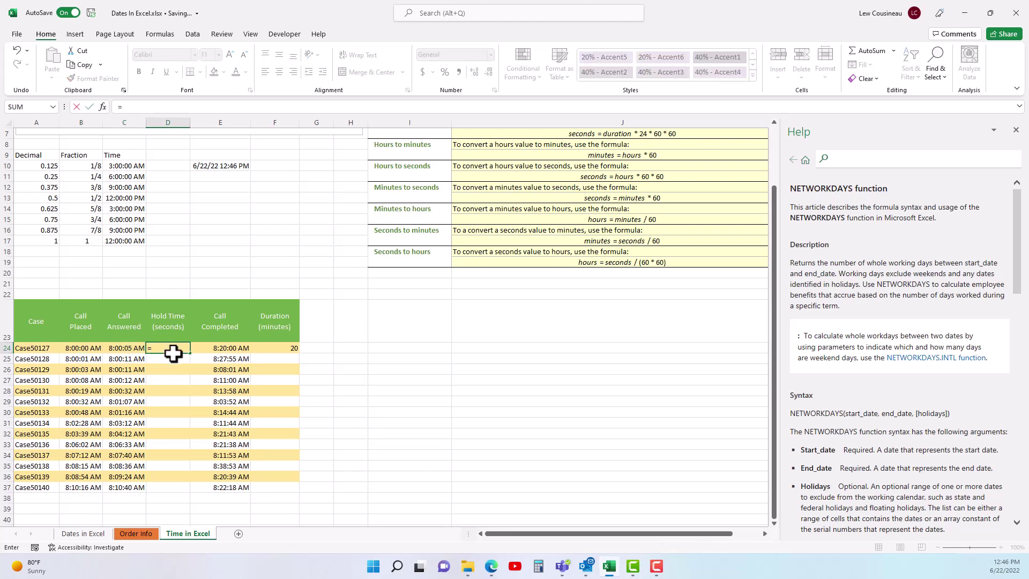
key("Escape")
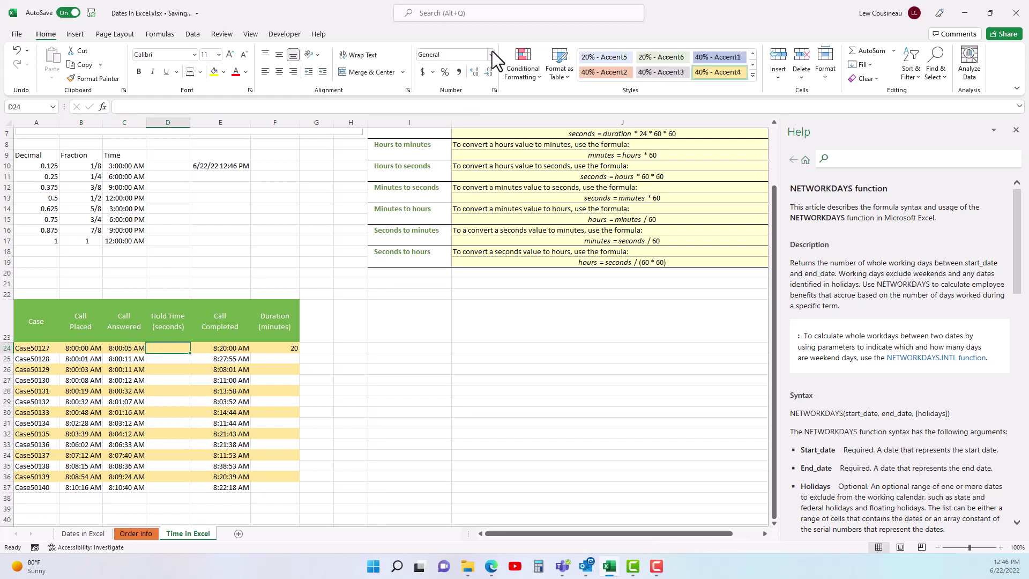
left_click(490, 54)
left_click(468, 102)
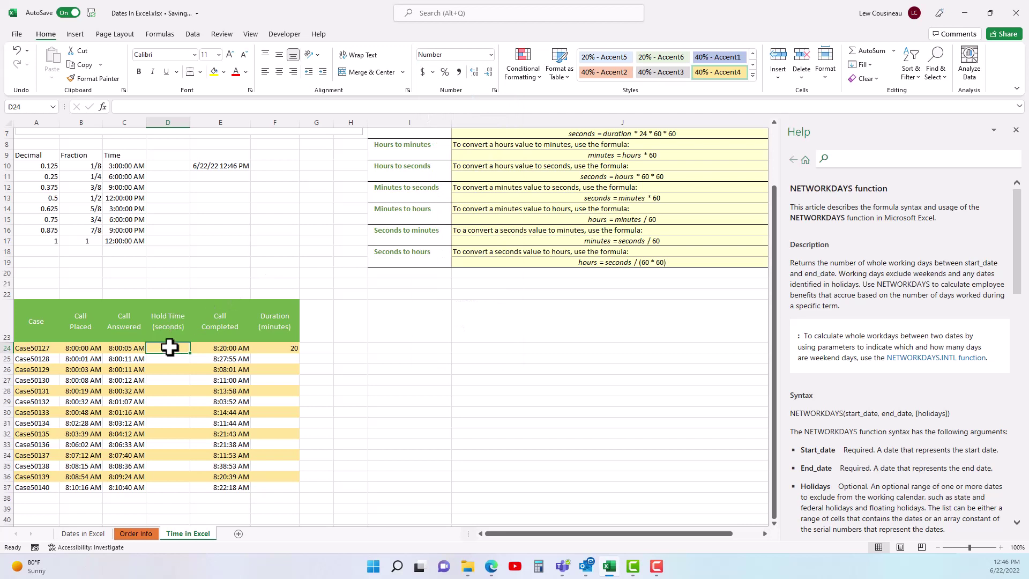
Step: Calculate the first call's hold time in D24 with =C24-B24 and show it with eight decimal places
type("=")
left_click(128, 349)
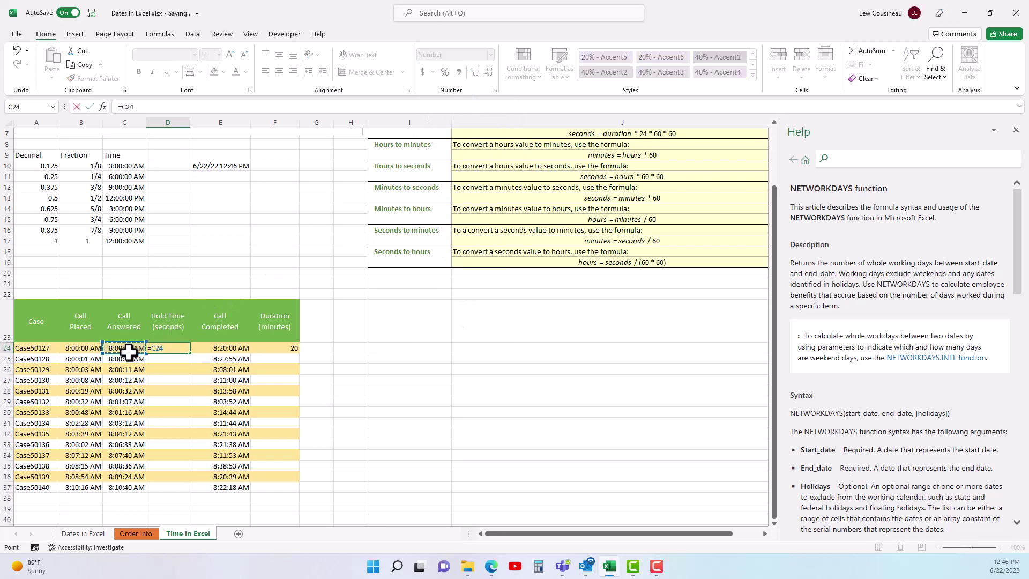
type("-")
left_click(81, 348)
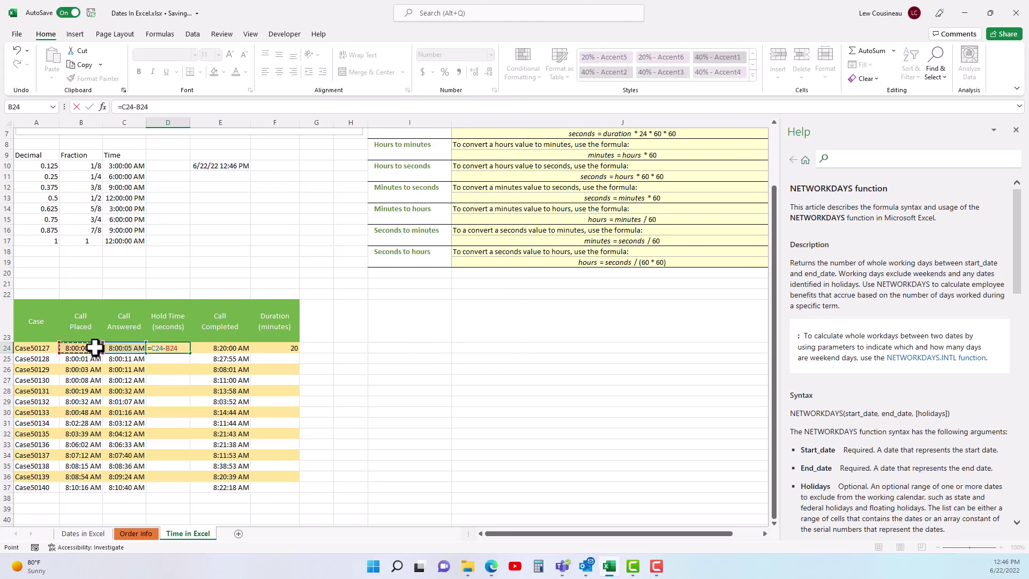
key("Return")
left_click(172, 348)
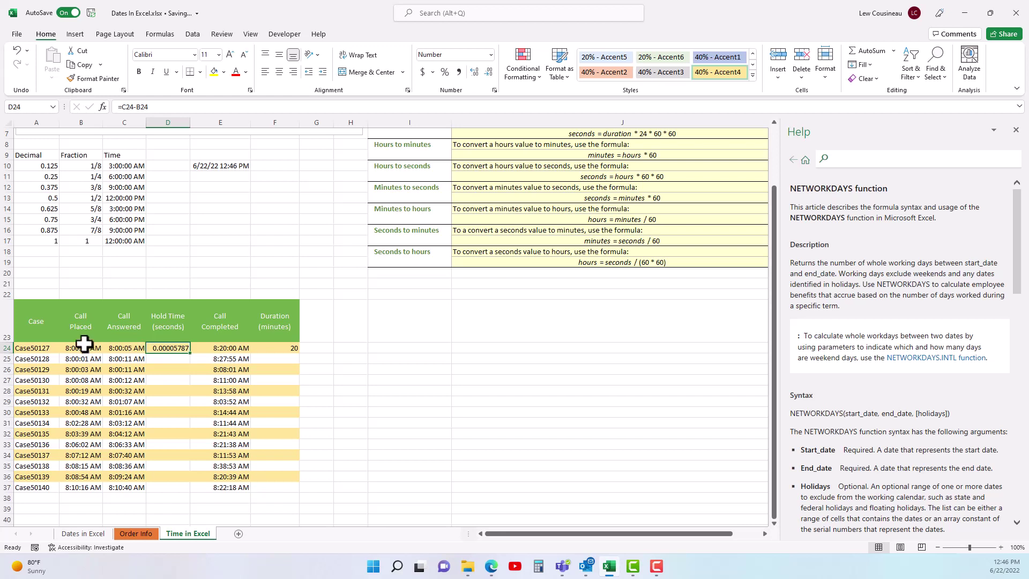
Step: Format the first call's placed and answered times, B24:C24, as Number with six decimal places
left_click_drag(82, 348, 120, 347)
left_click(490, 57)
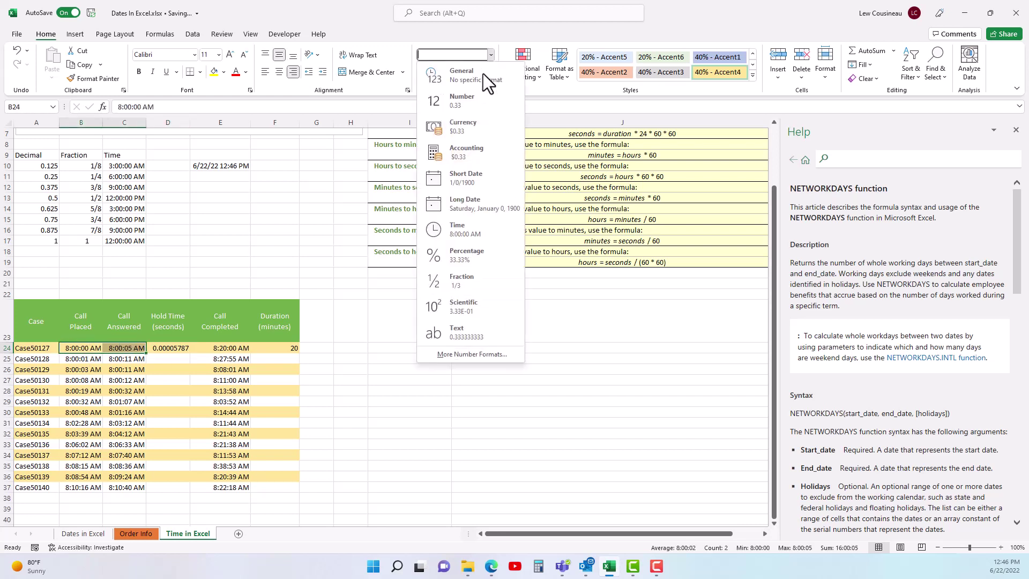
left_click(474, 98)
left_click(478, 75)
left_click(477, 75)
left_click(477, 75)
left_click(477, 75)
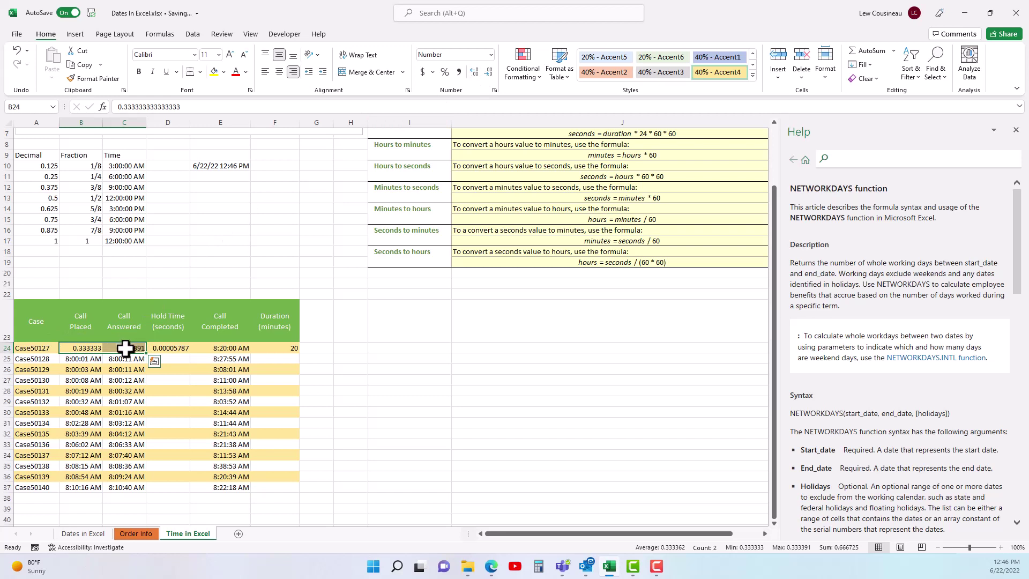
Step: Convert the first call's hold time to seconds by changing the D24 formula to =(C24-B24)*24*60*60
left_click(168, 349)
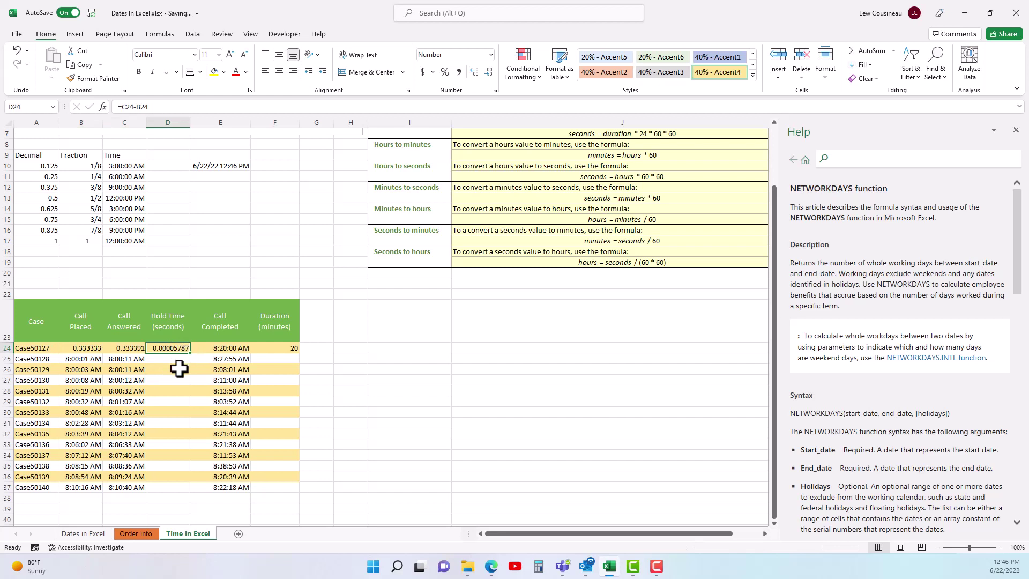
left_click(123, 108)
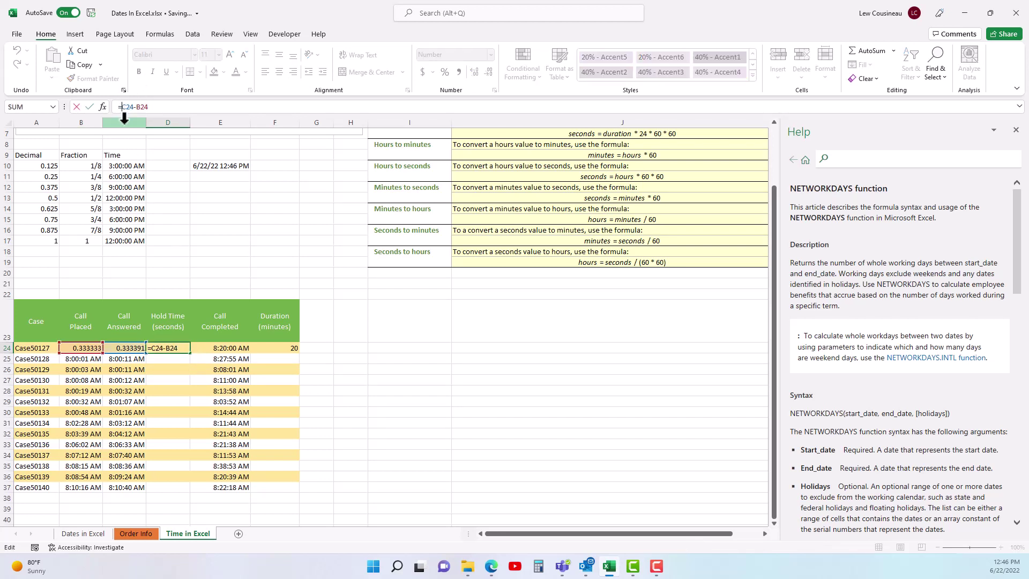
type("(")
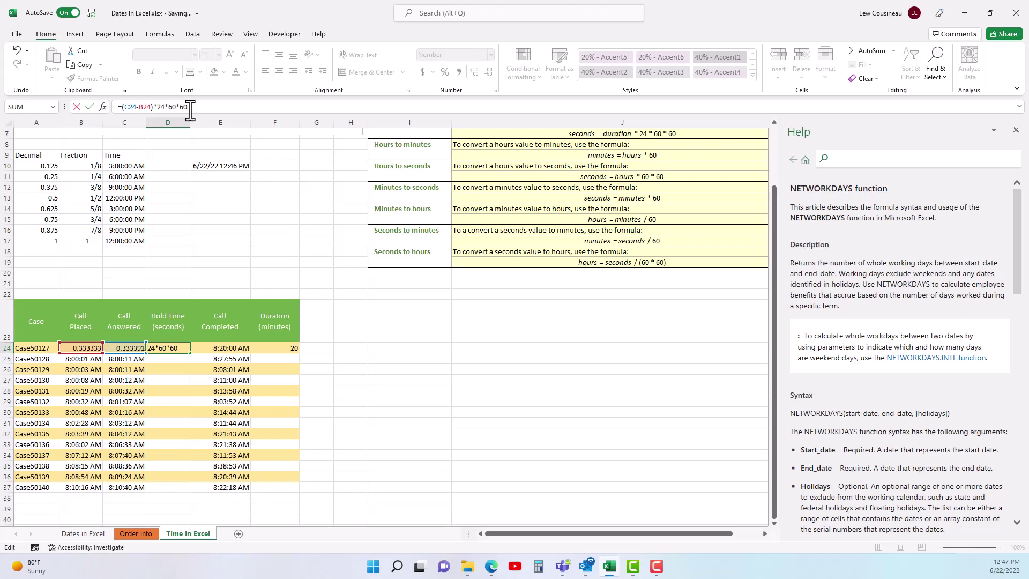
key("ctrl+Return")
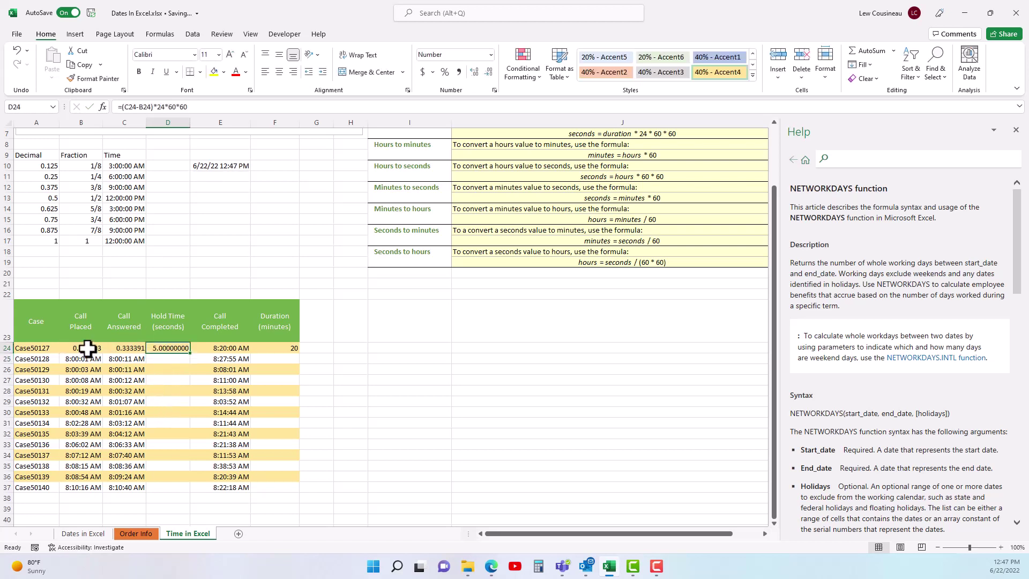
Step: Format the first call's placed and answered cells, B24:C24, as Time
left_click_drag(86, 349, 119, 347)
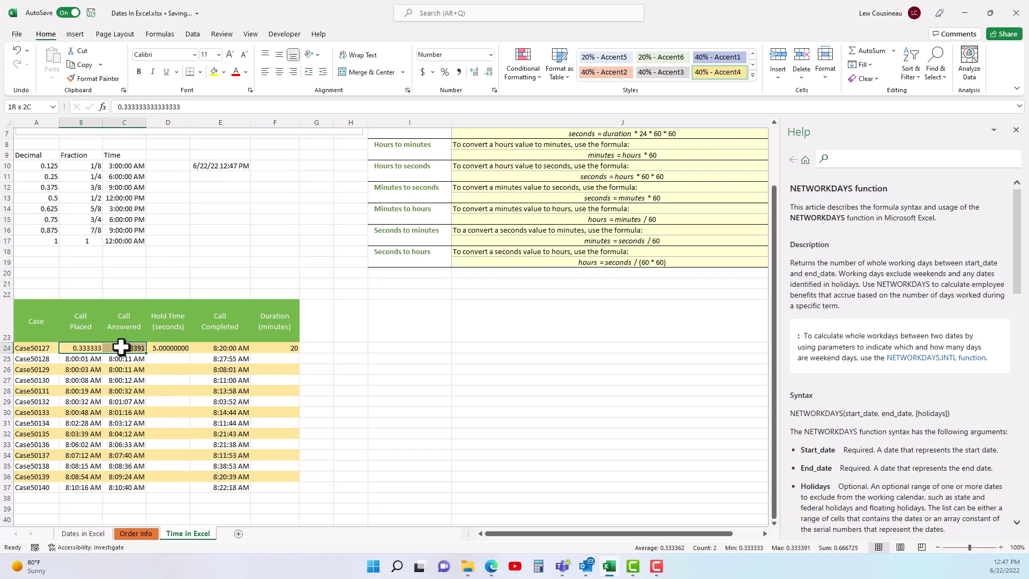
left_click(491, 54)
left_click(470, 229)
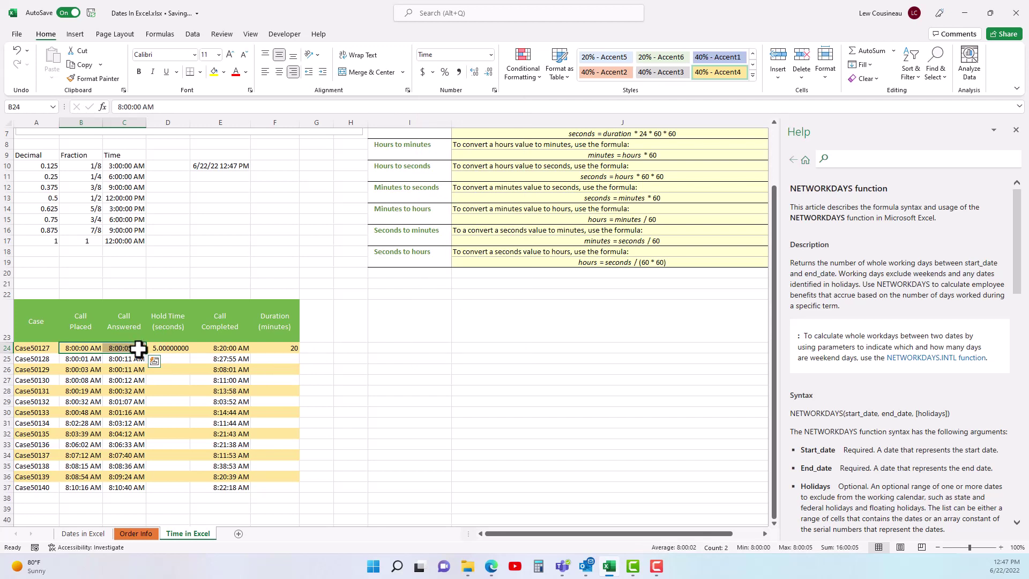
Step: Review the D24 hold time formula, the decimal day fractions in A10:A17 and the days-to-minutes and days-to-seconds conversion formulas
left_click(175, 348)
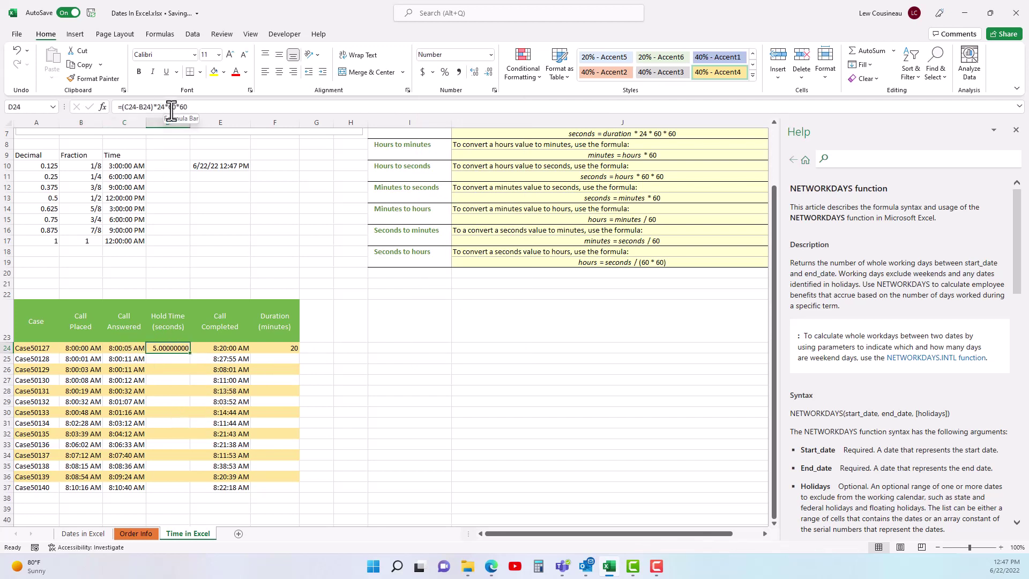
left_click_drag(45, 168, 40, 245)
scroll(510, 361, "up", 2)
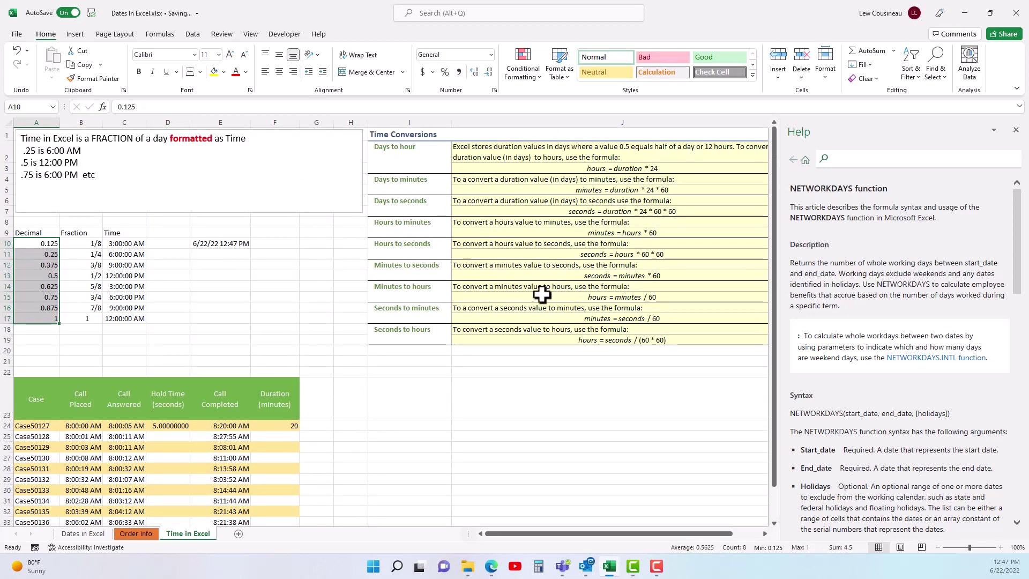
left_click(650, 190)
left_click(646, 211)
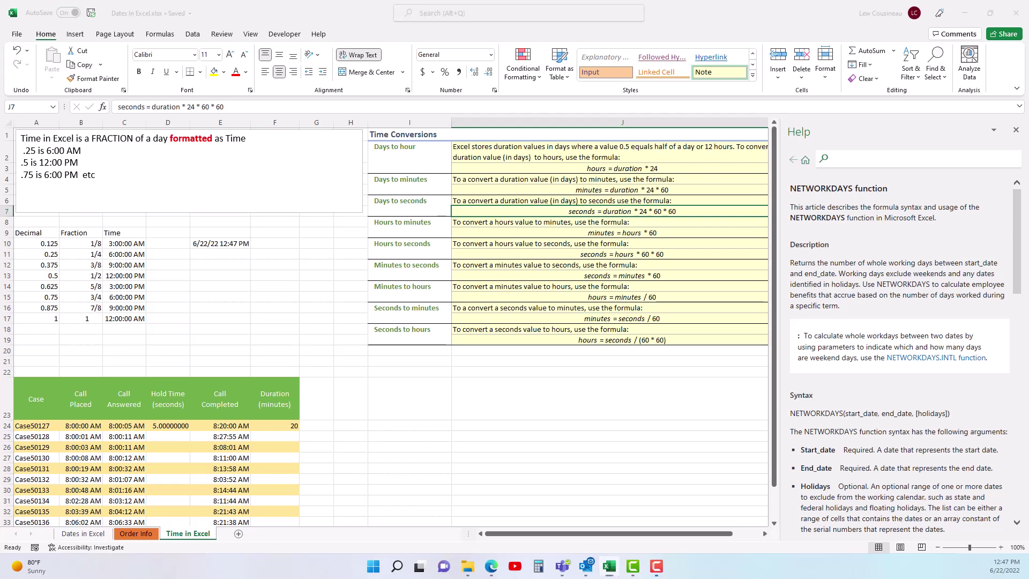
Step: Review the text box on the Dates in Excel sheet, highlighting the words NUMBERS and "as Dates" in its first line
left_click(92, 534)
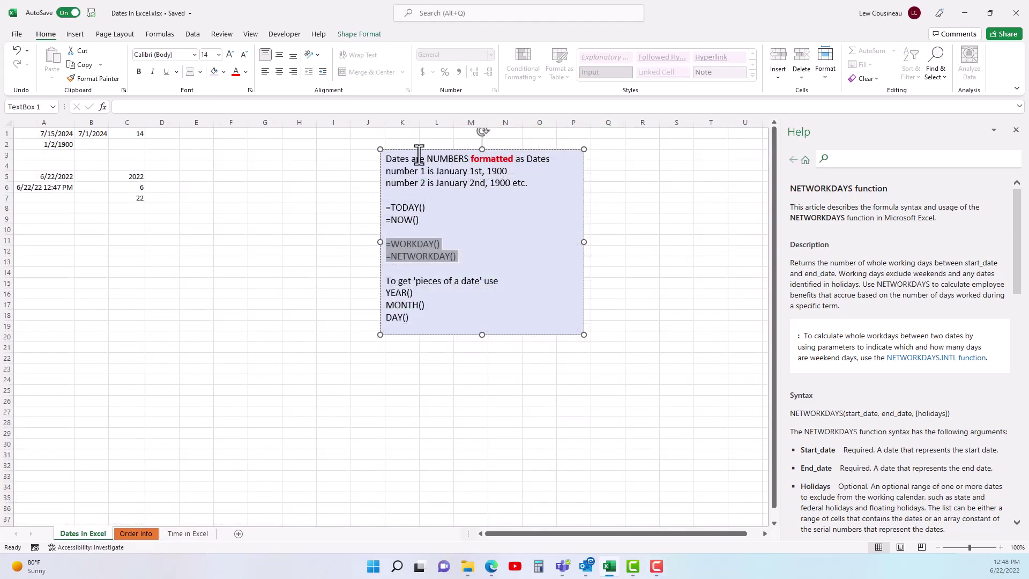
left_click_drag(427, 159, 471, 161)
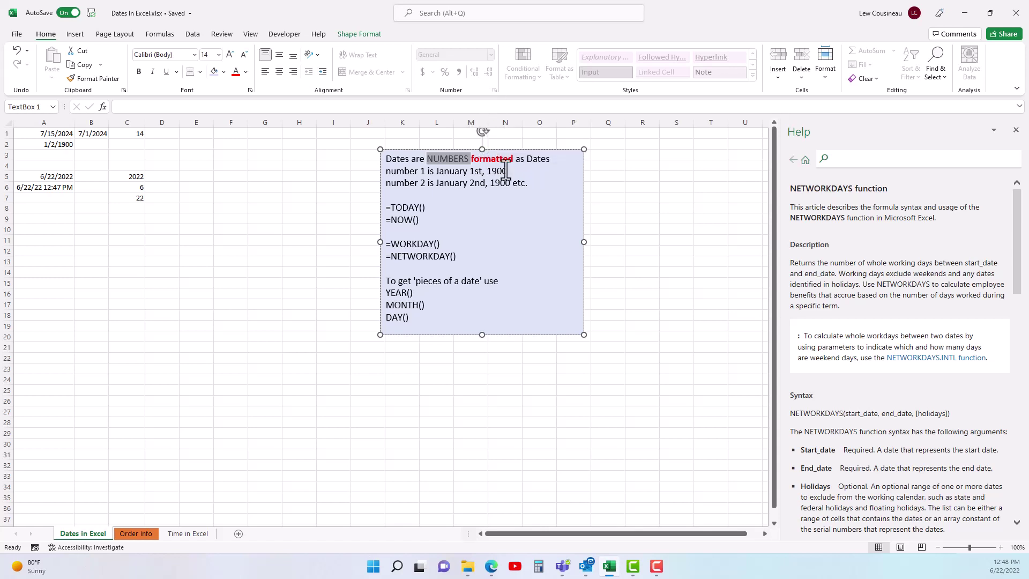
left_click_drag(519, 161, 547, 159)
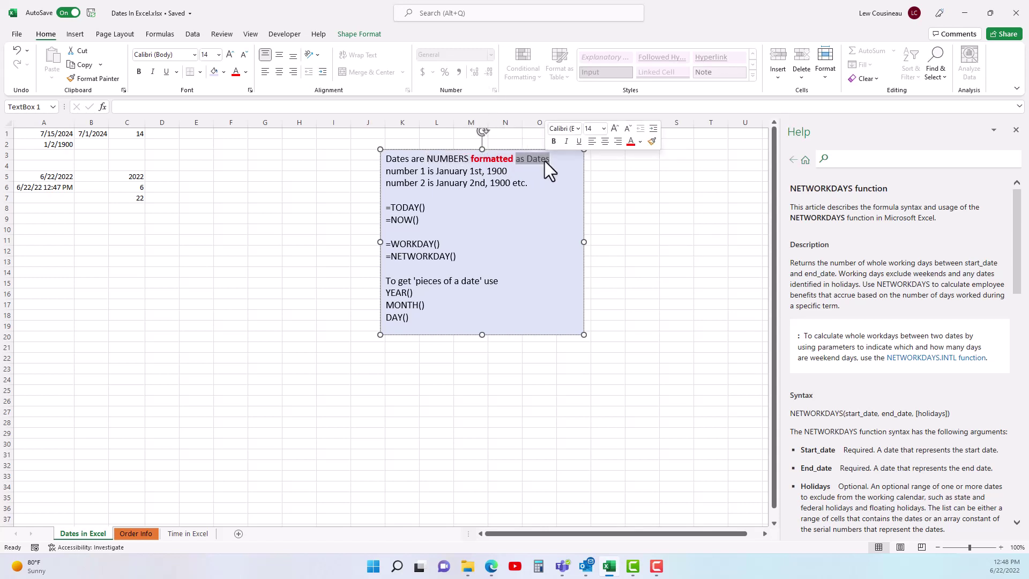
key("Escape")
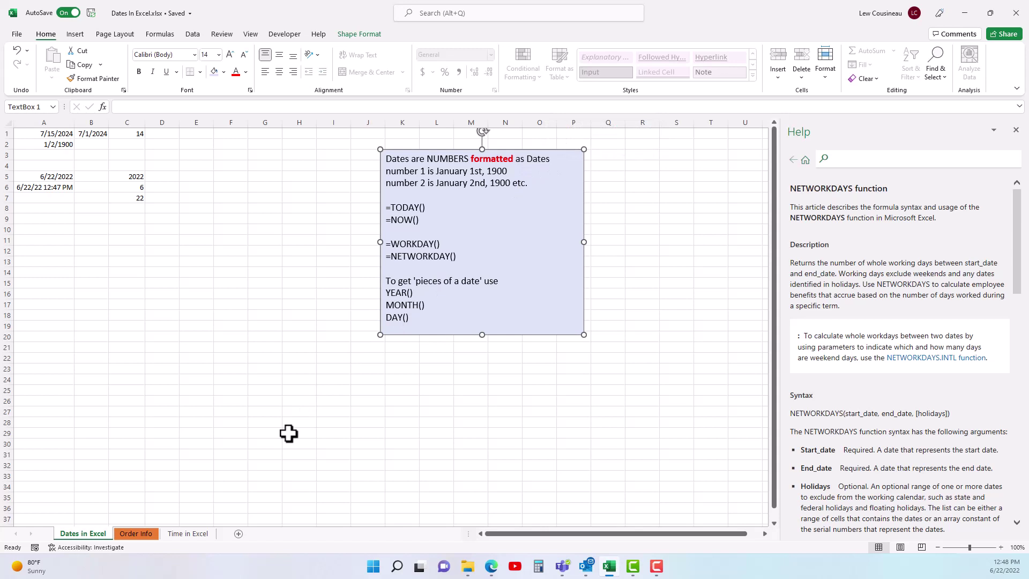
Step: Review the decimal, fraction and time columns on the Time in Excel sheet, plus the first call's hold time and duration formulas
left_click(188, 533)
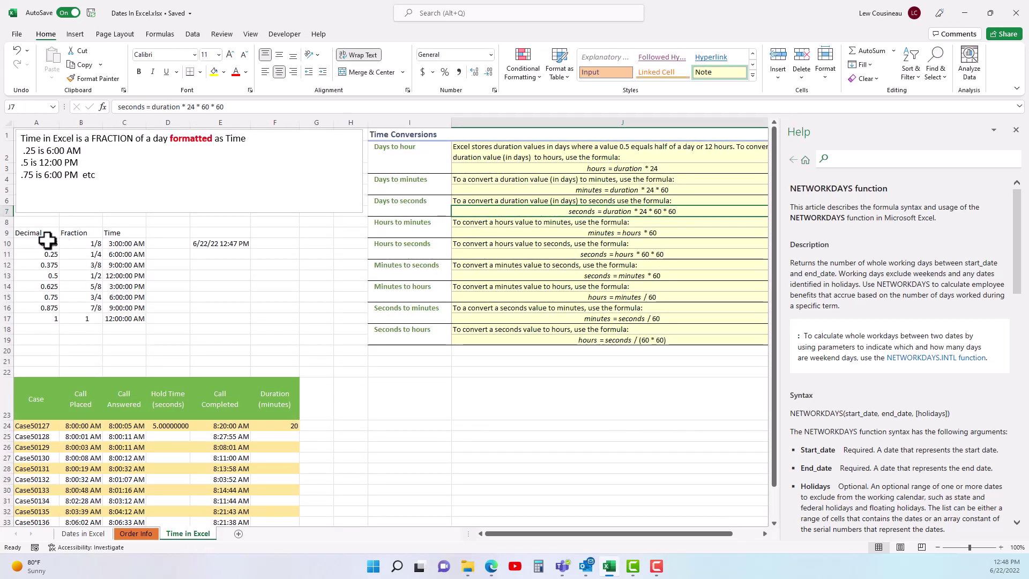
left_click_drag(43, 243, 44, 318)
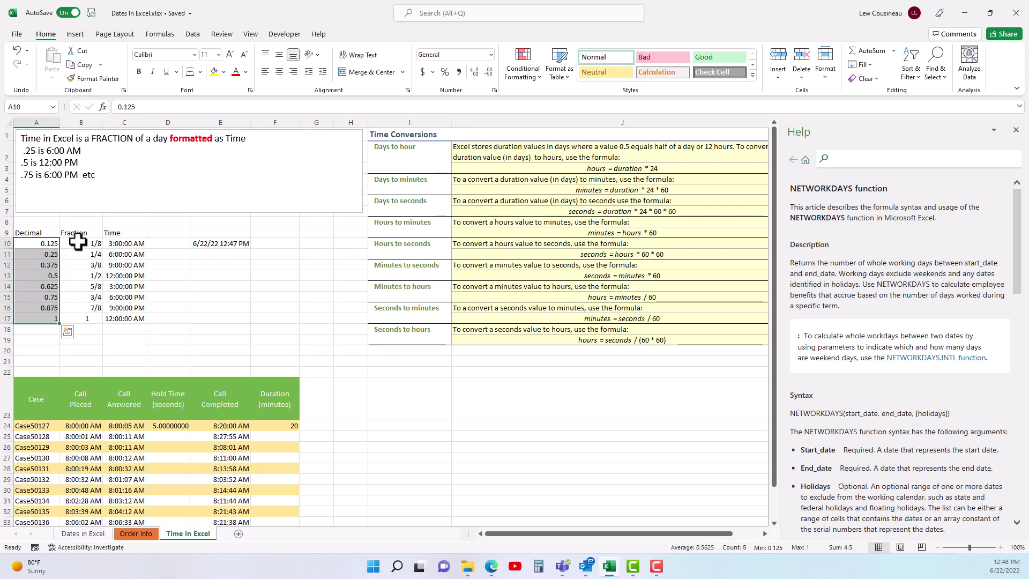
left_click_drag(78, 242, 74, 321)
left_click_drag(129, 244, 127, 312)
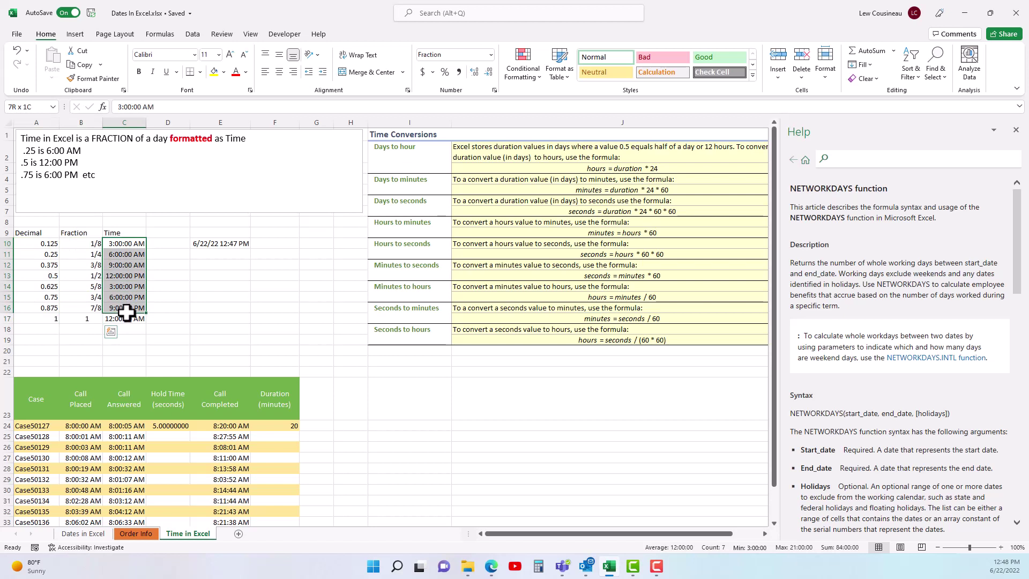
left_click(175, 427)
left_click(268, 425)
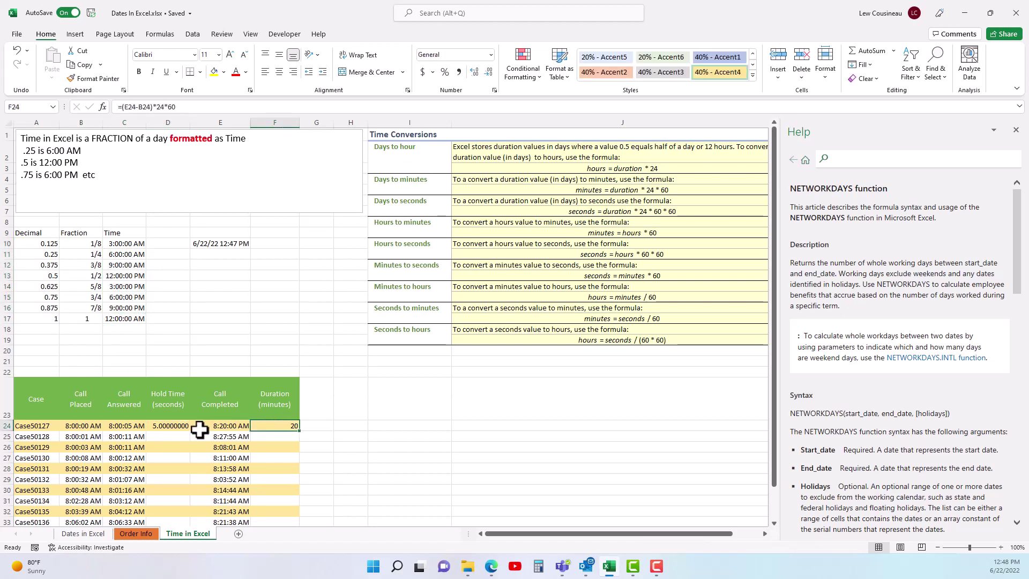
left_click(184, 425)
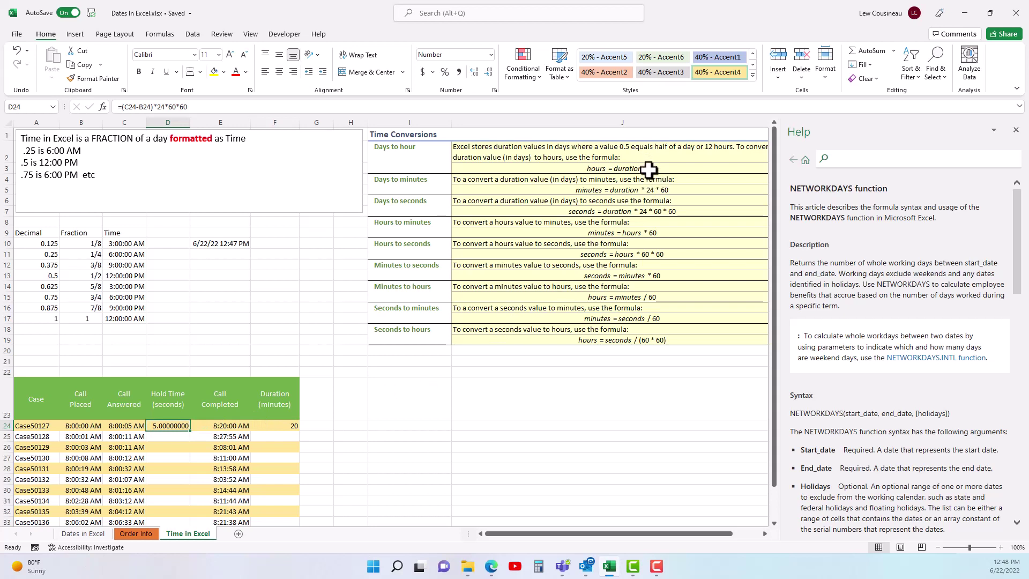